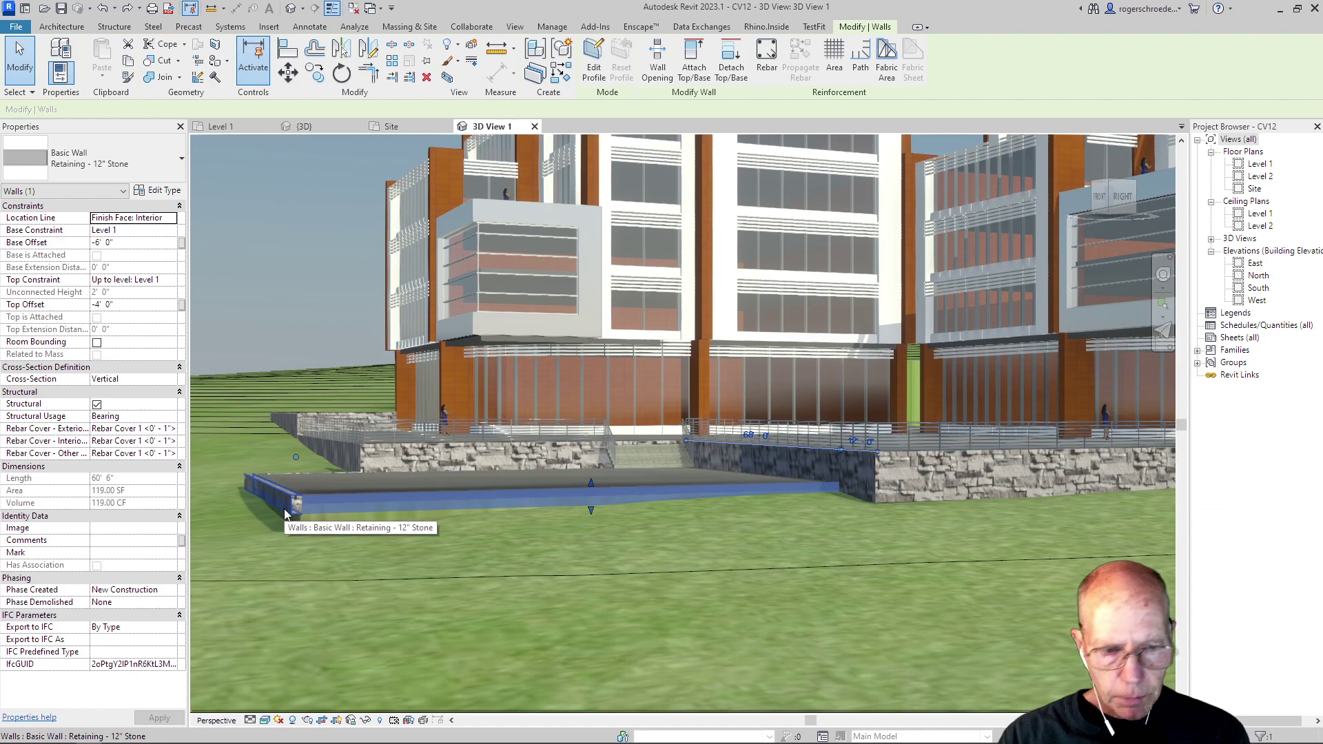
Add the lower terrace's short side retaining wall to the selection and try a top offset of -10' on both walls.
left_click(285, 509, "ctrl")
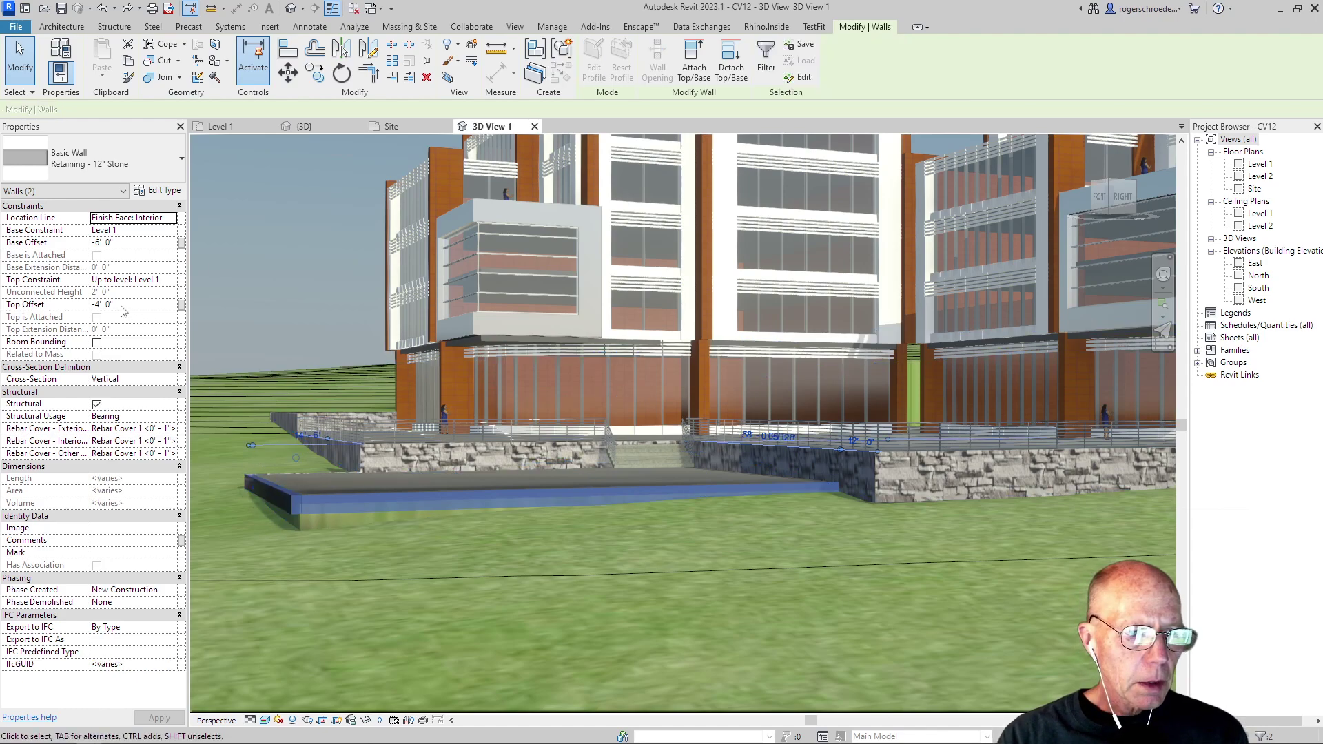
left_click(98, 304)
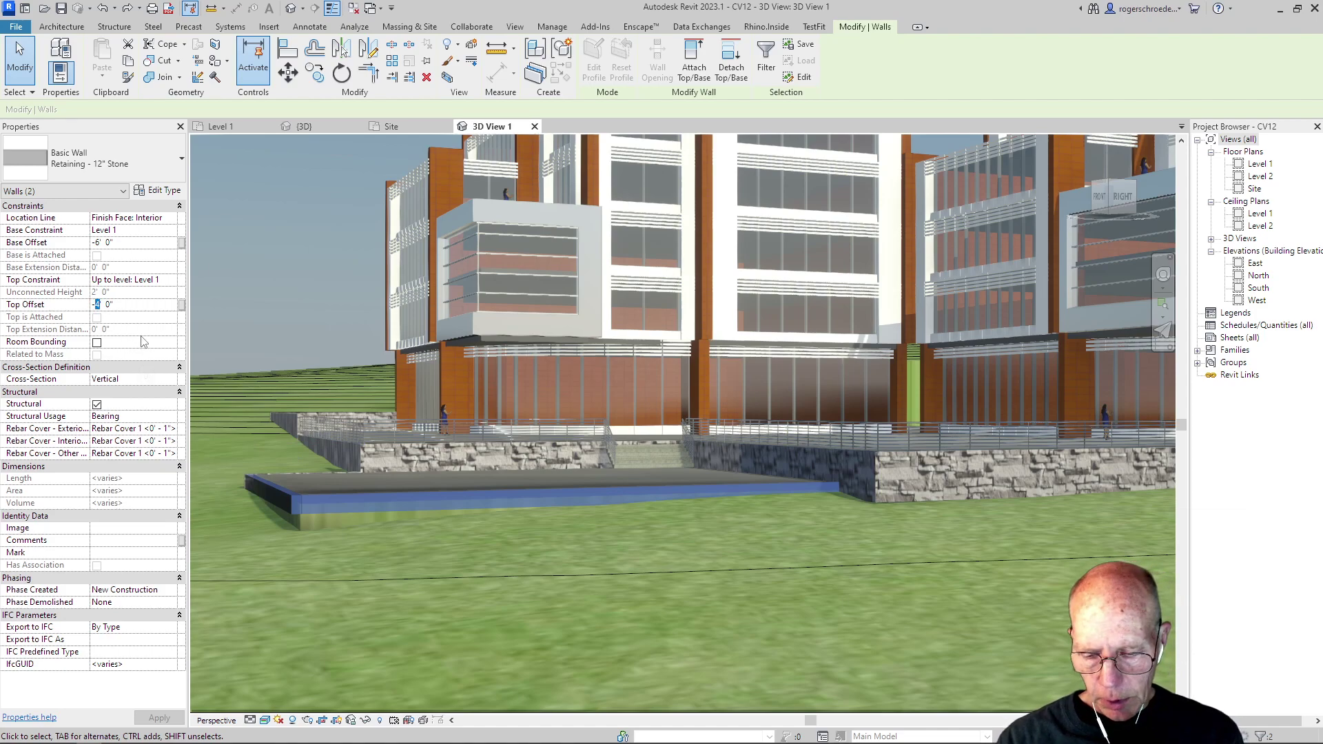
type("-10")
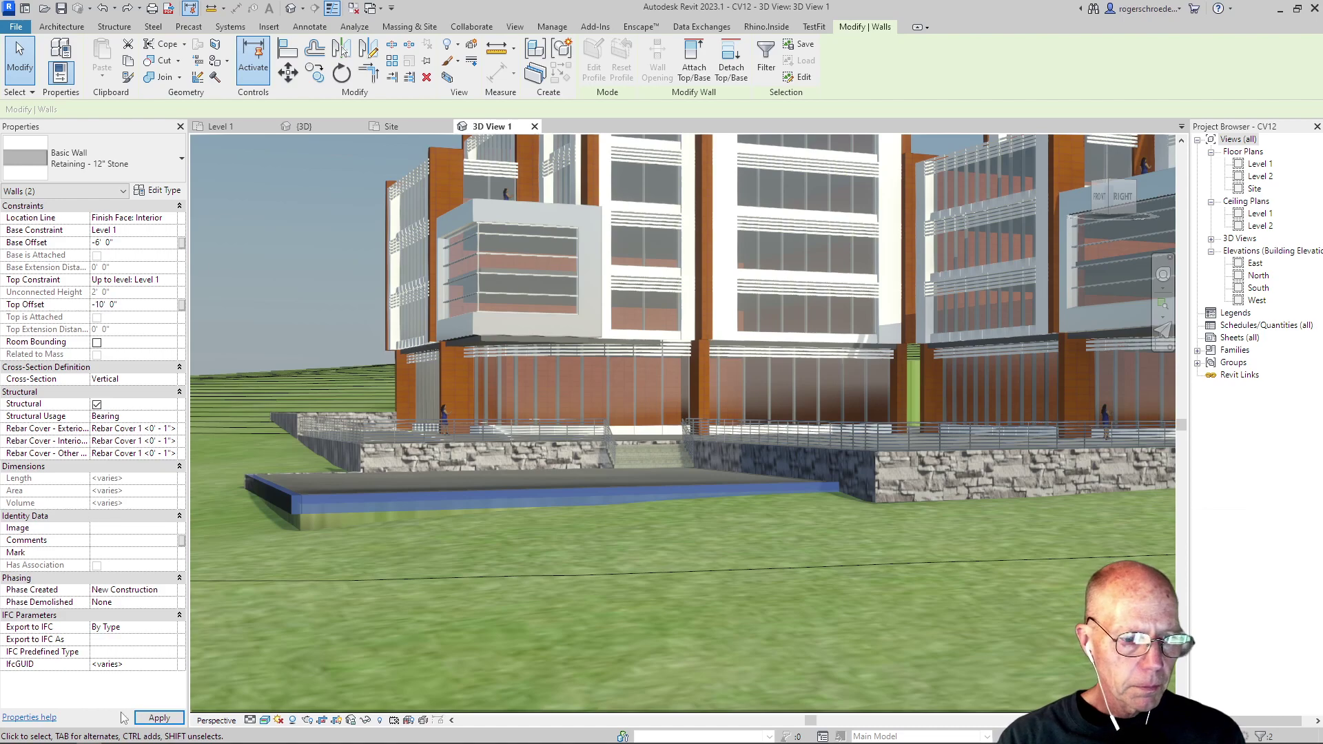
key("Return")
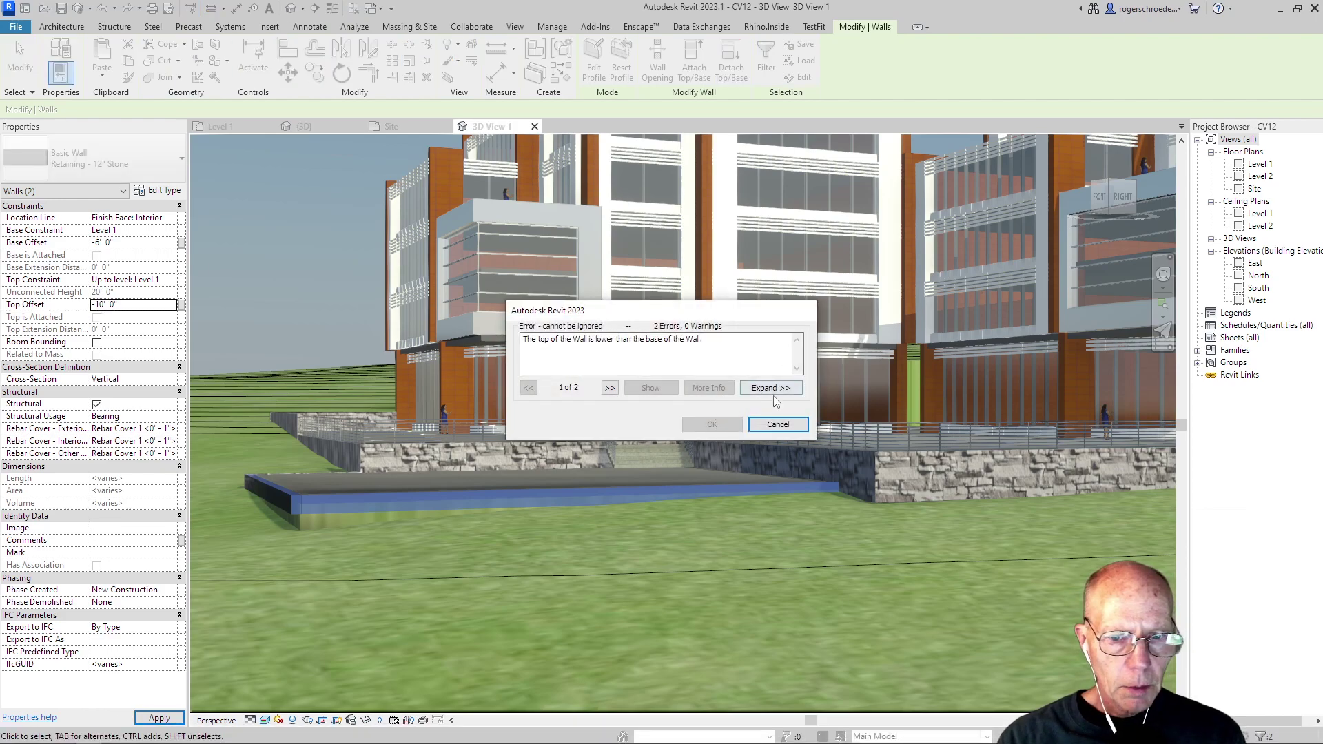
left_click(778, 424)
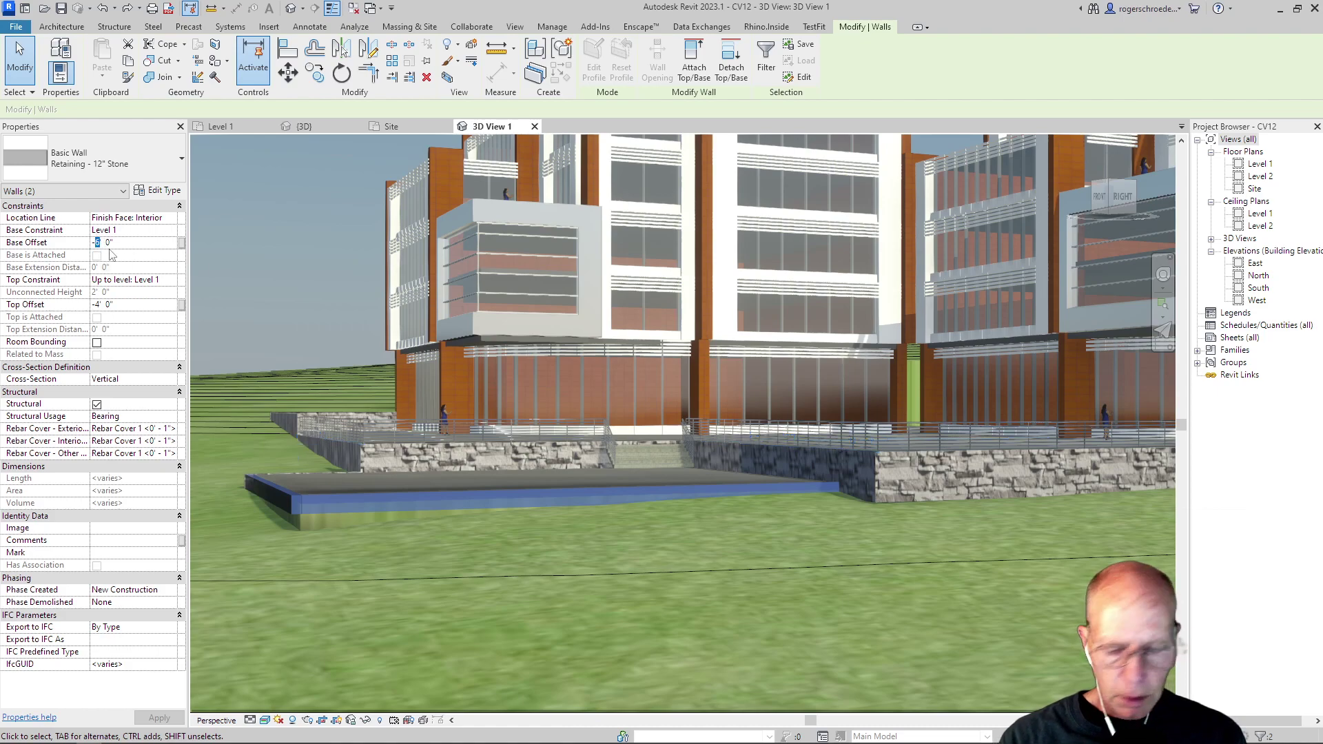
Set the base offset of the two selected lower terrace retaining walls to -10' and deselect them.
type("10")
left_click(160, 718)
left_click(411, 585)
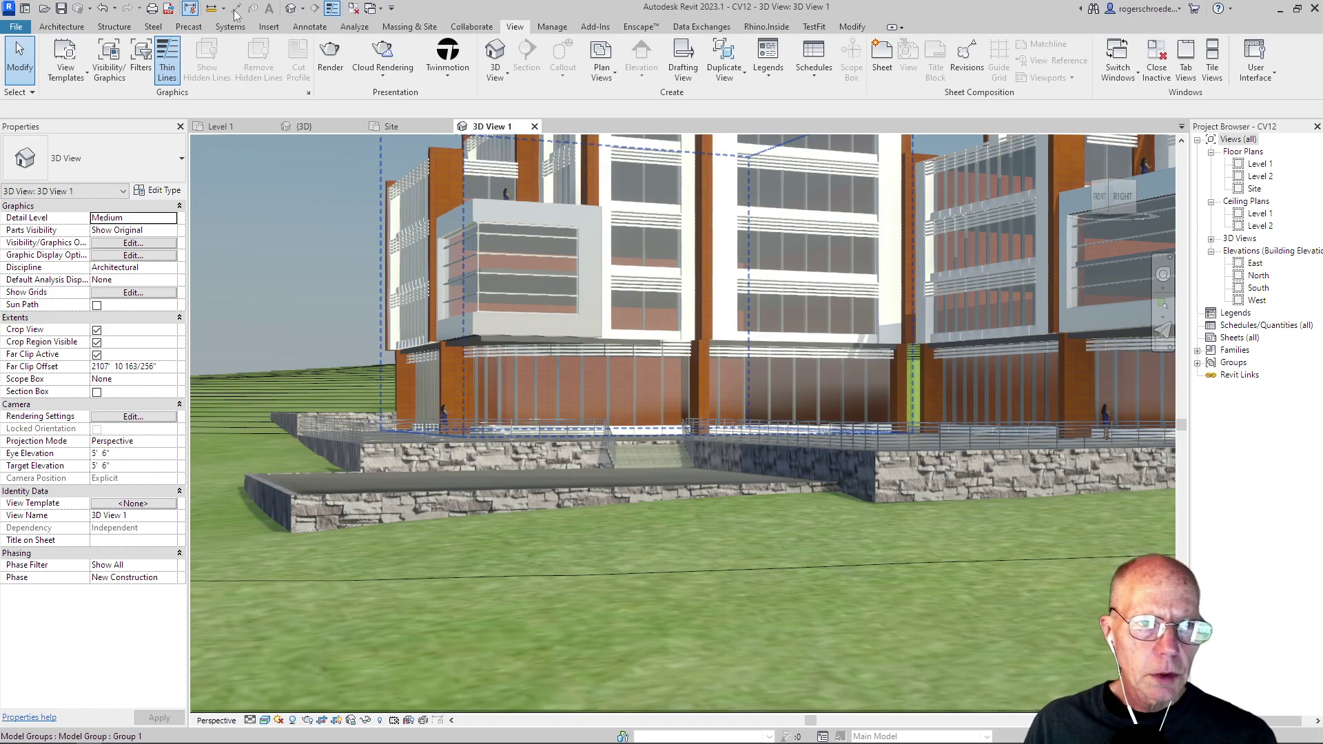
Search the Autodesk family library for Tree and load the RPC Tree - Conifer and RPC Tree - Deciduous families.
left_click(269, 27)
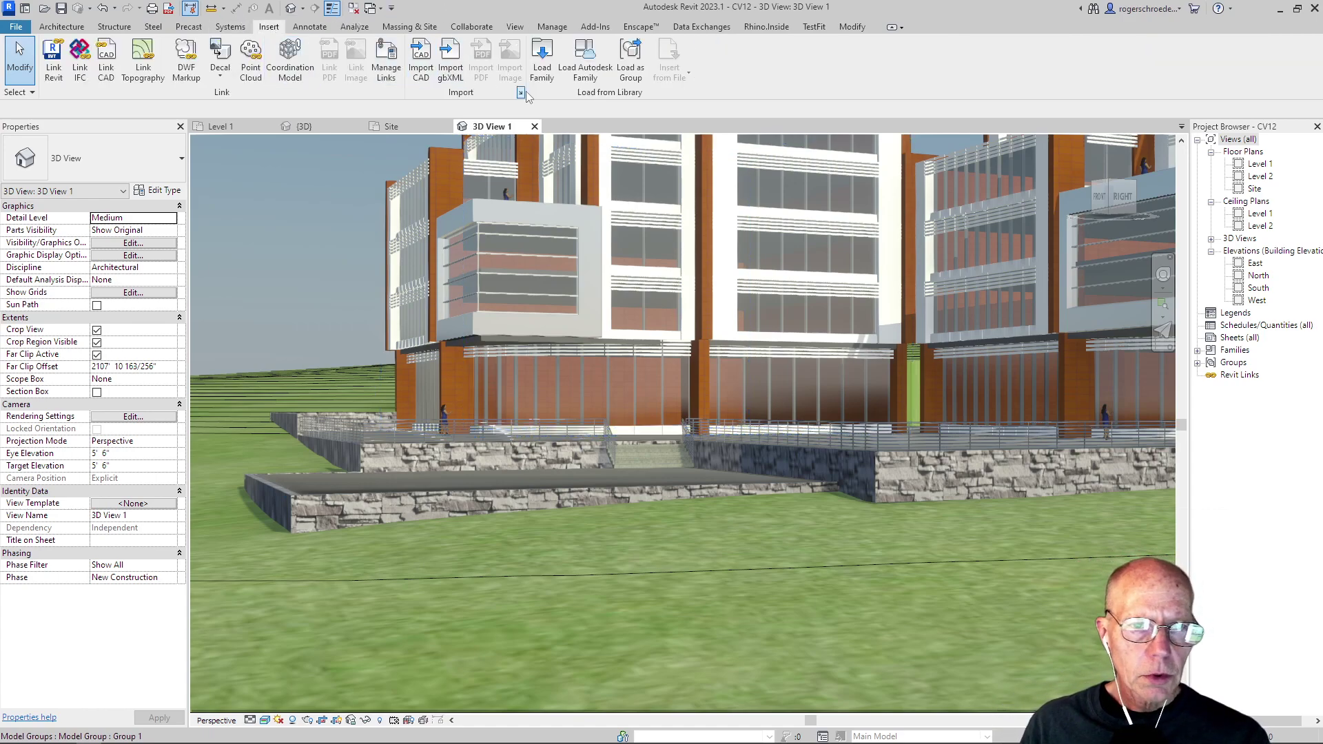
left_click(585, 62)
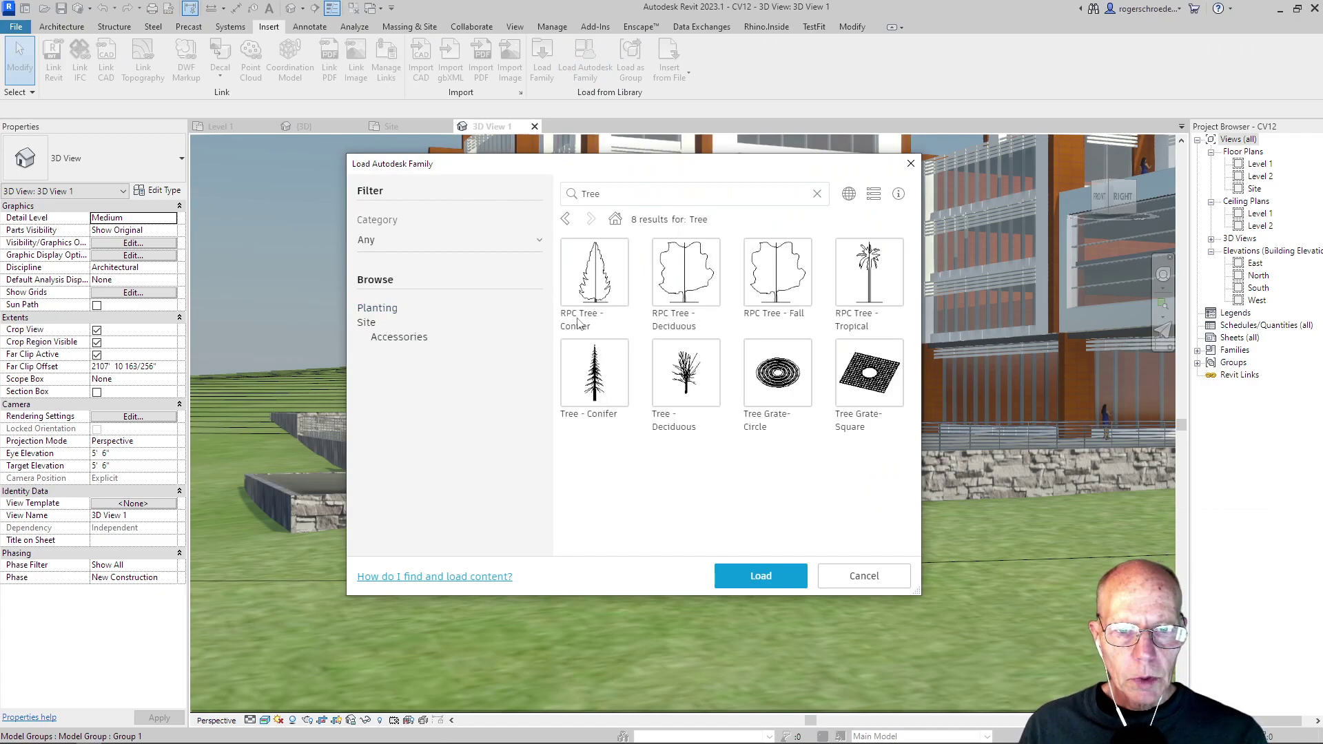
left_click(568, 246)
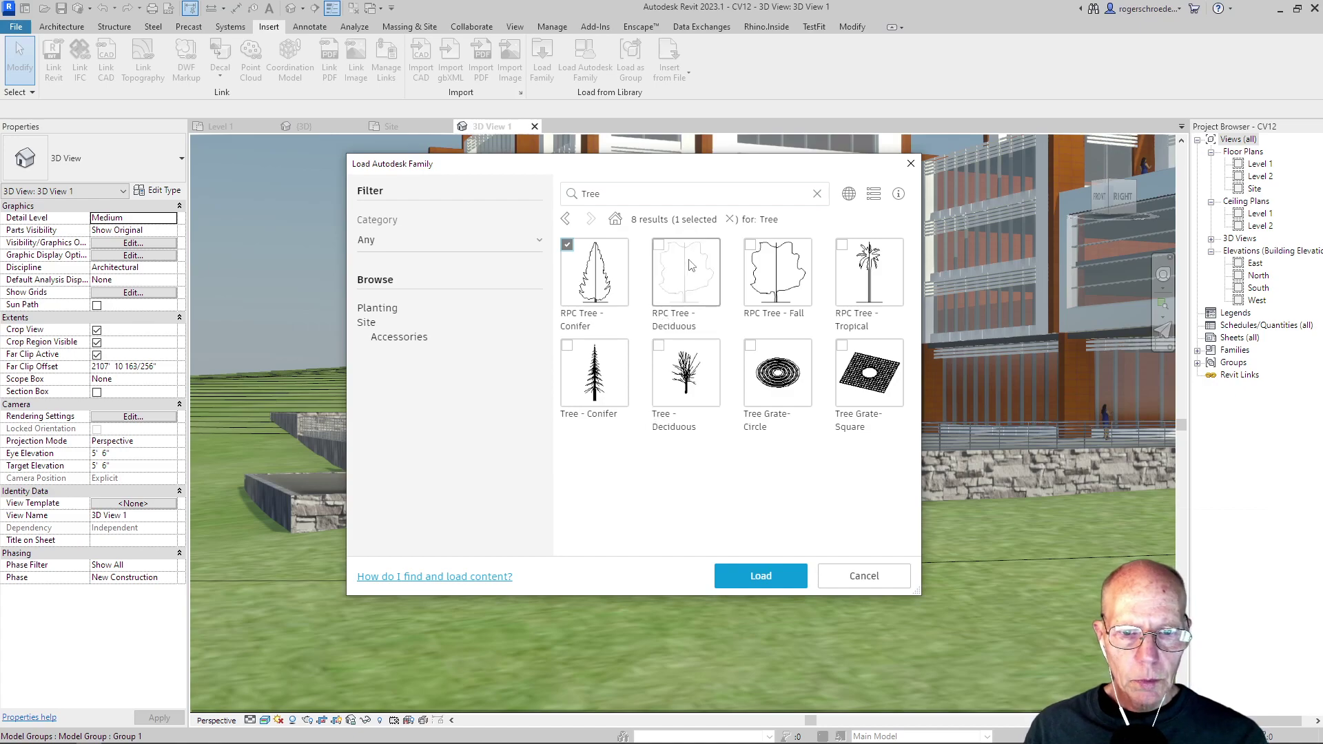
left_click(747, 577)
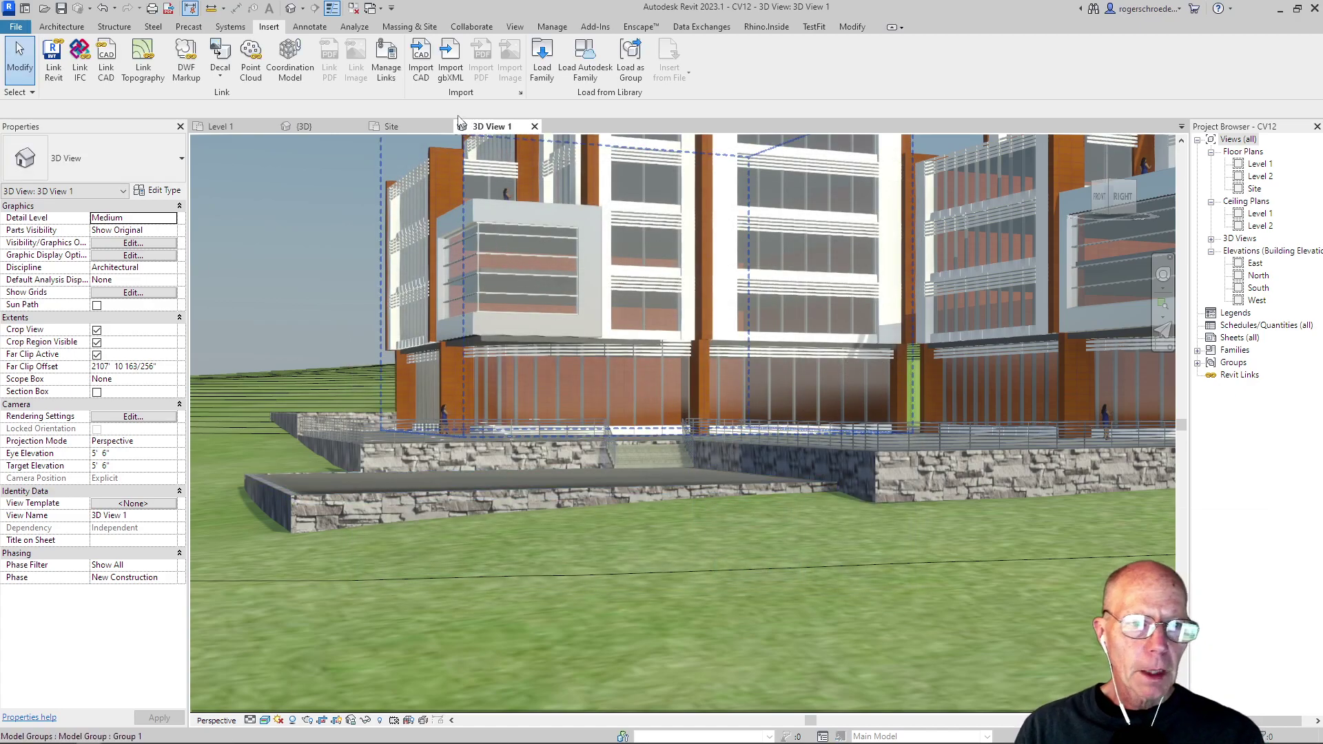
Select the crop region of 3D View 1 and check where its camera sits in the Site plan.
left_click(391, 127)
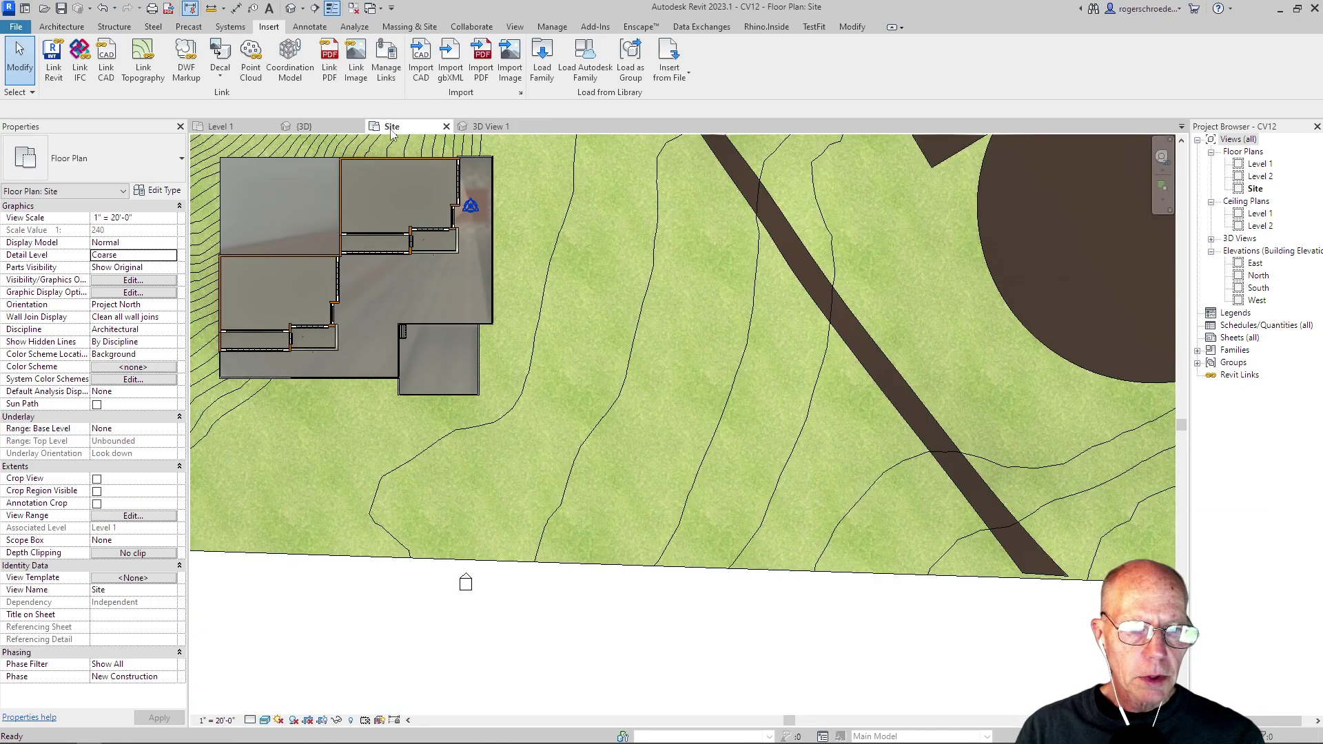
scroll(457, 274, "down", 3)
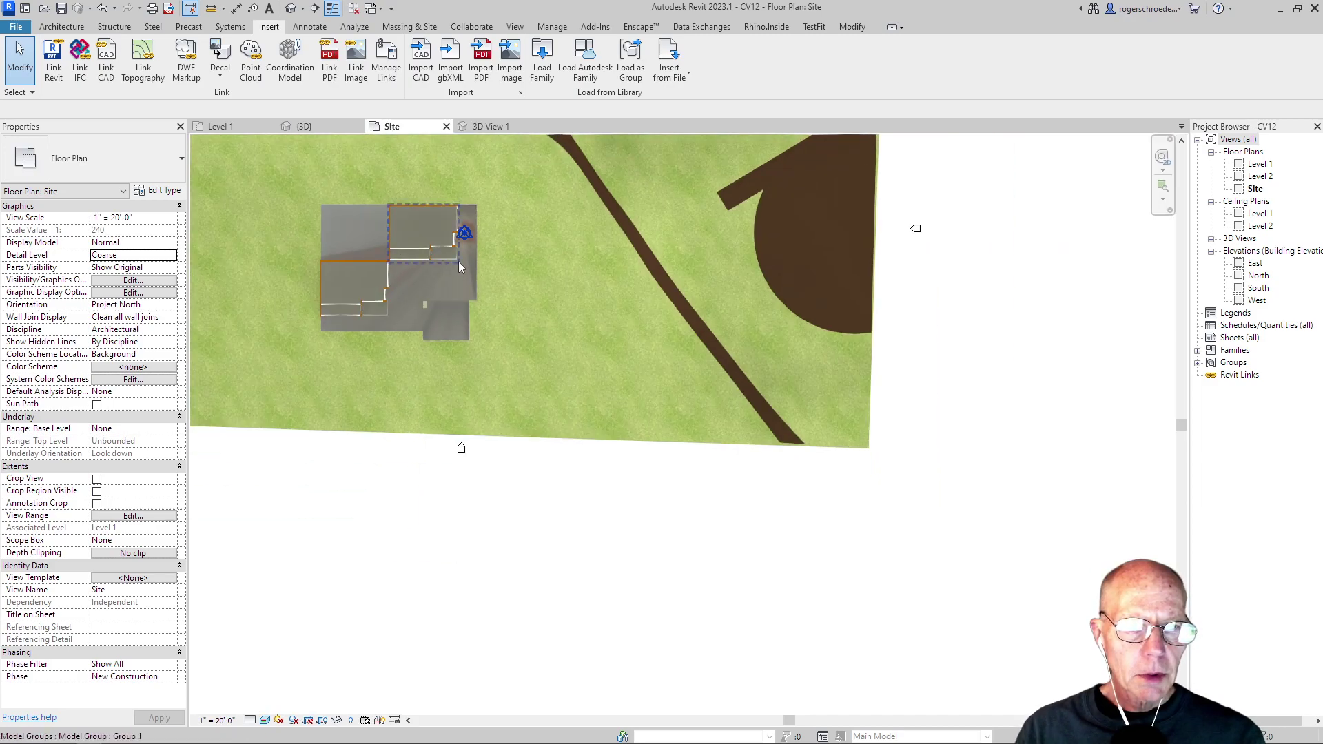
left_click(491, 126)
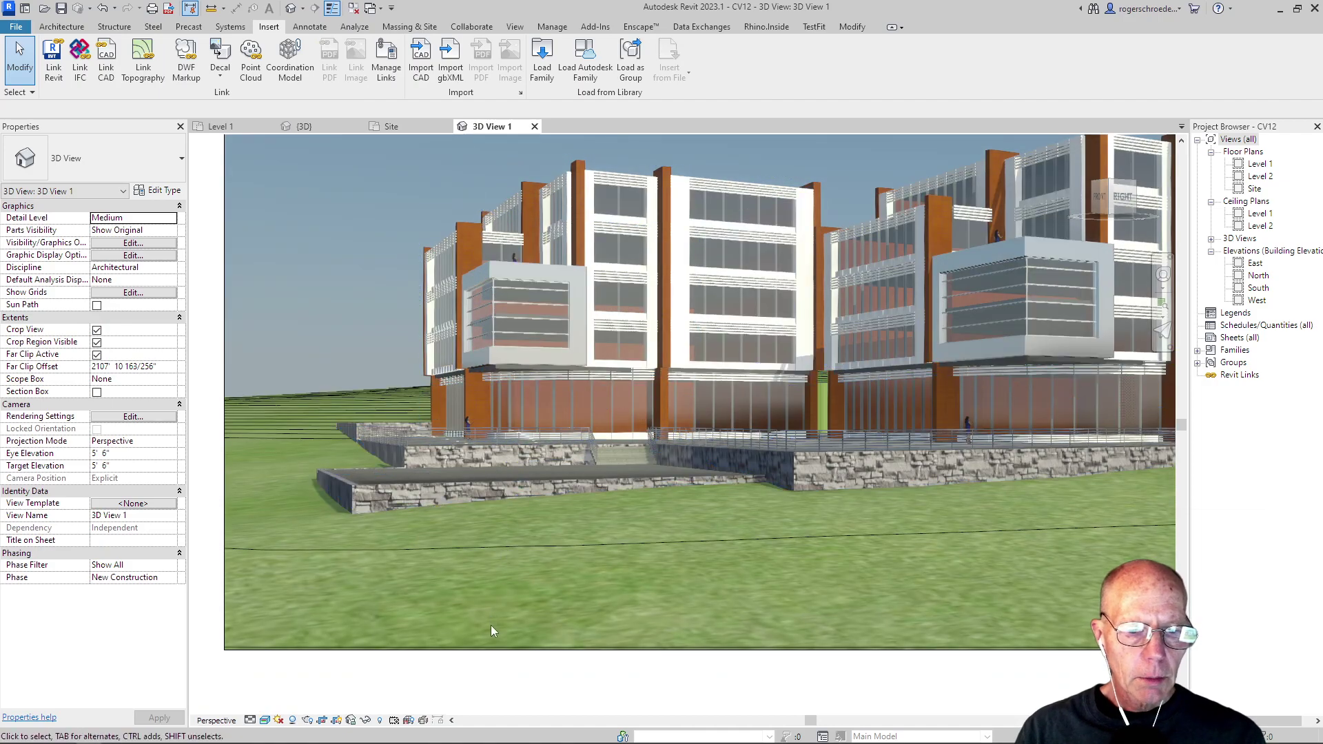
left_click(498, 650)
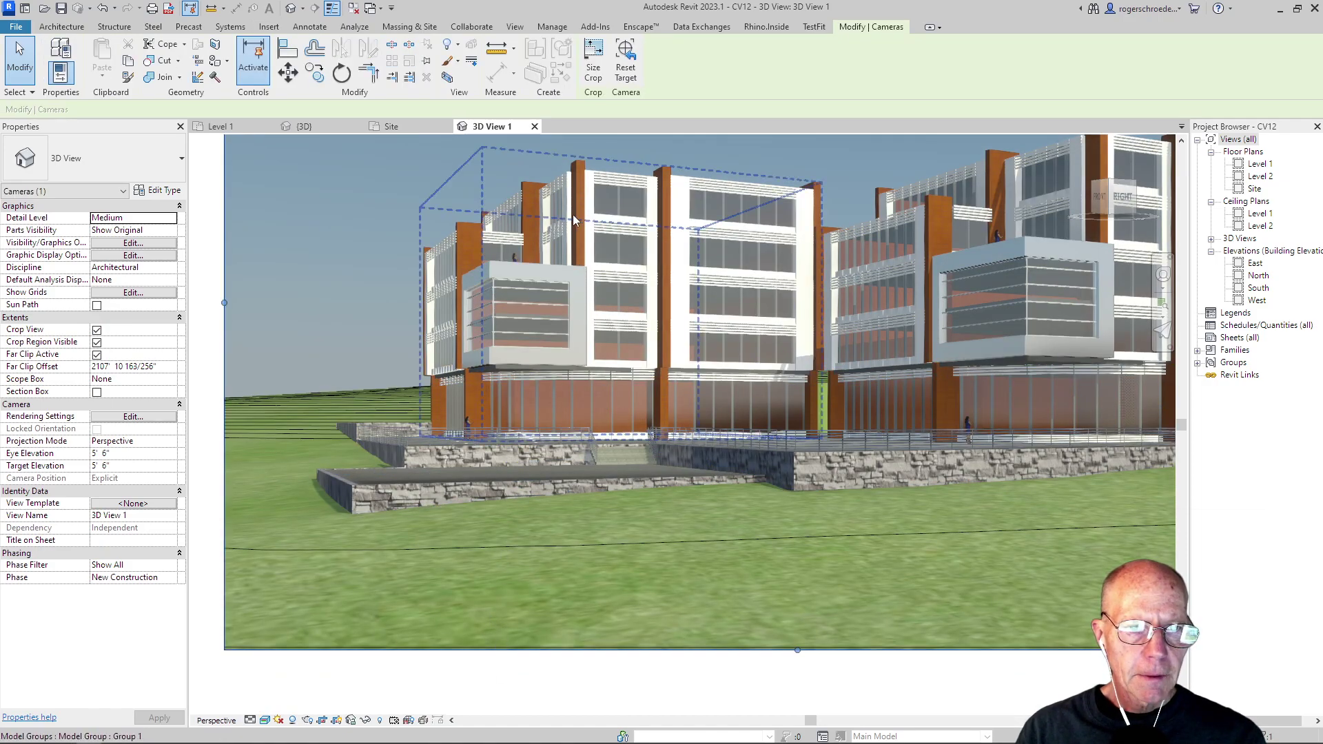
left_click(404, 124)
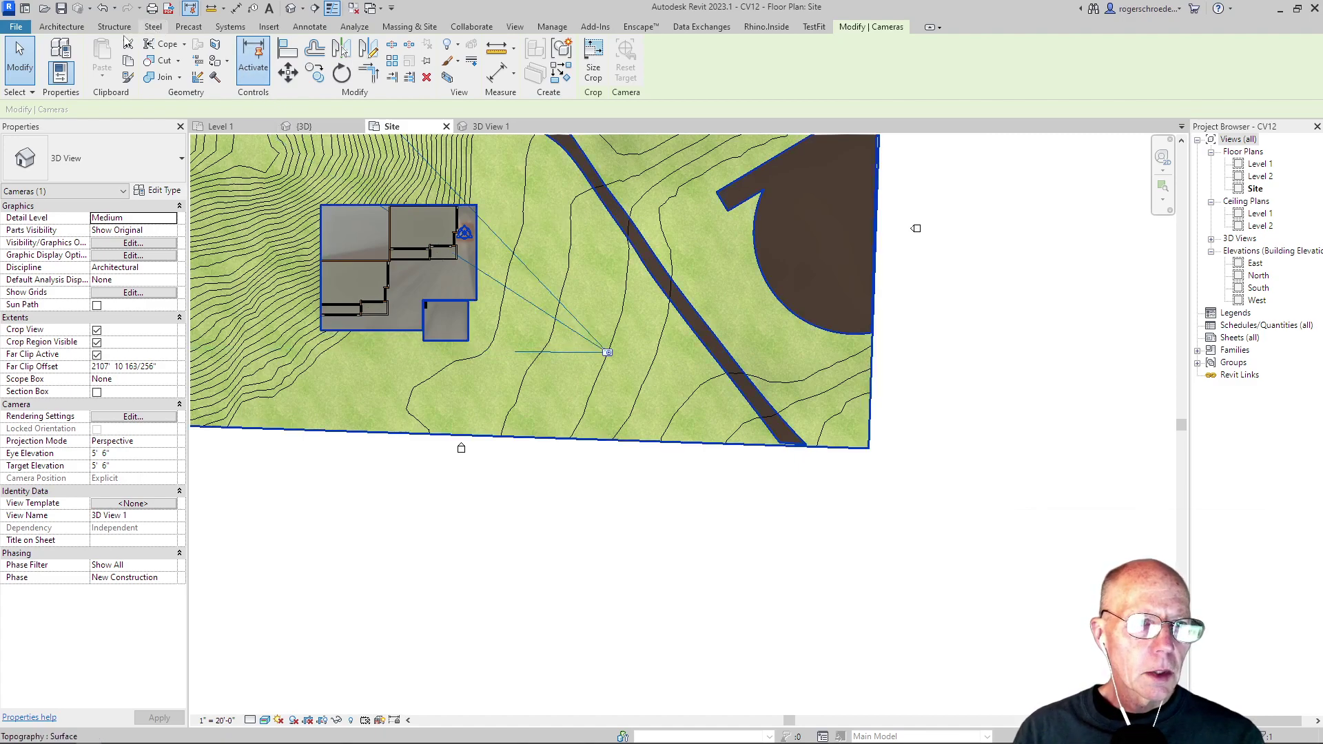
Place five RPC Conifer Yellow Pine - 90' trees in the Site plan: two southwest of the building, two north and one east.
left_click(62, 26)
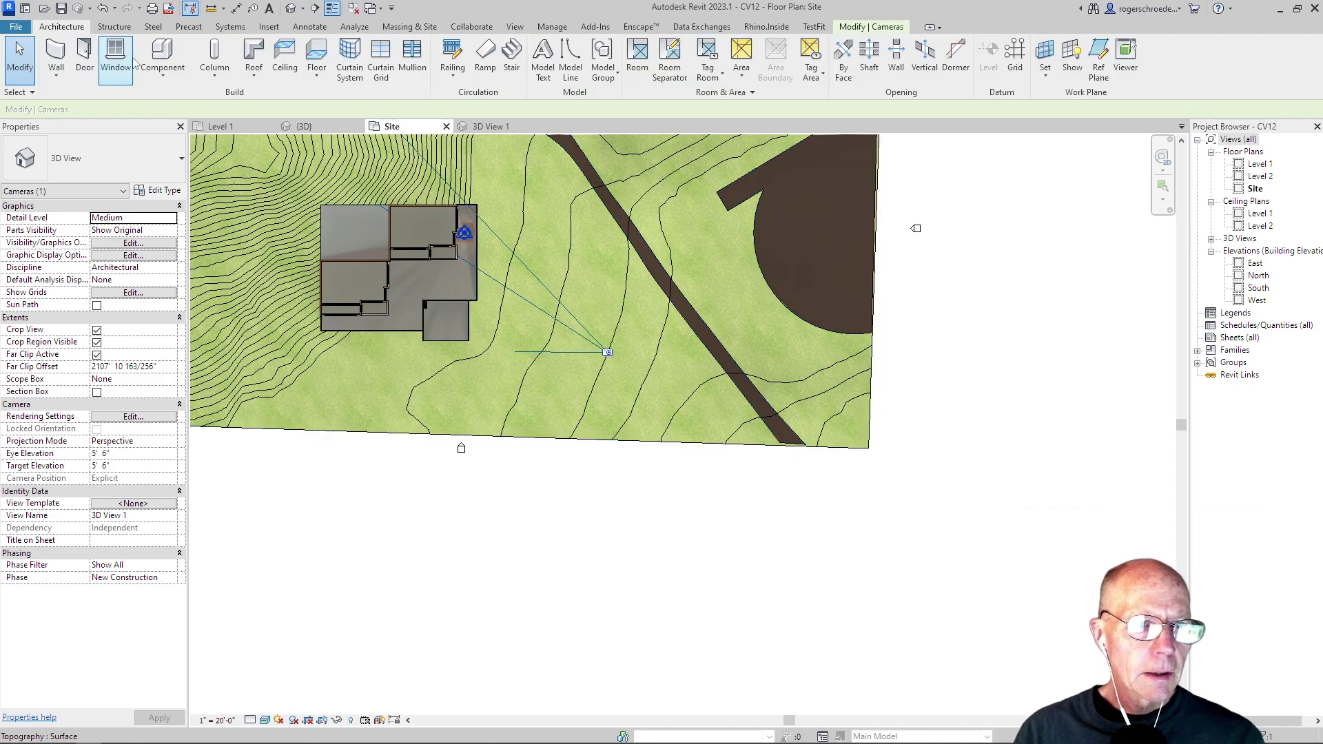
left_click(165, 76)
left_click(168, 100)
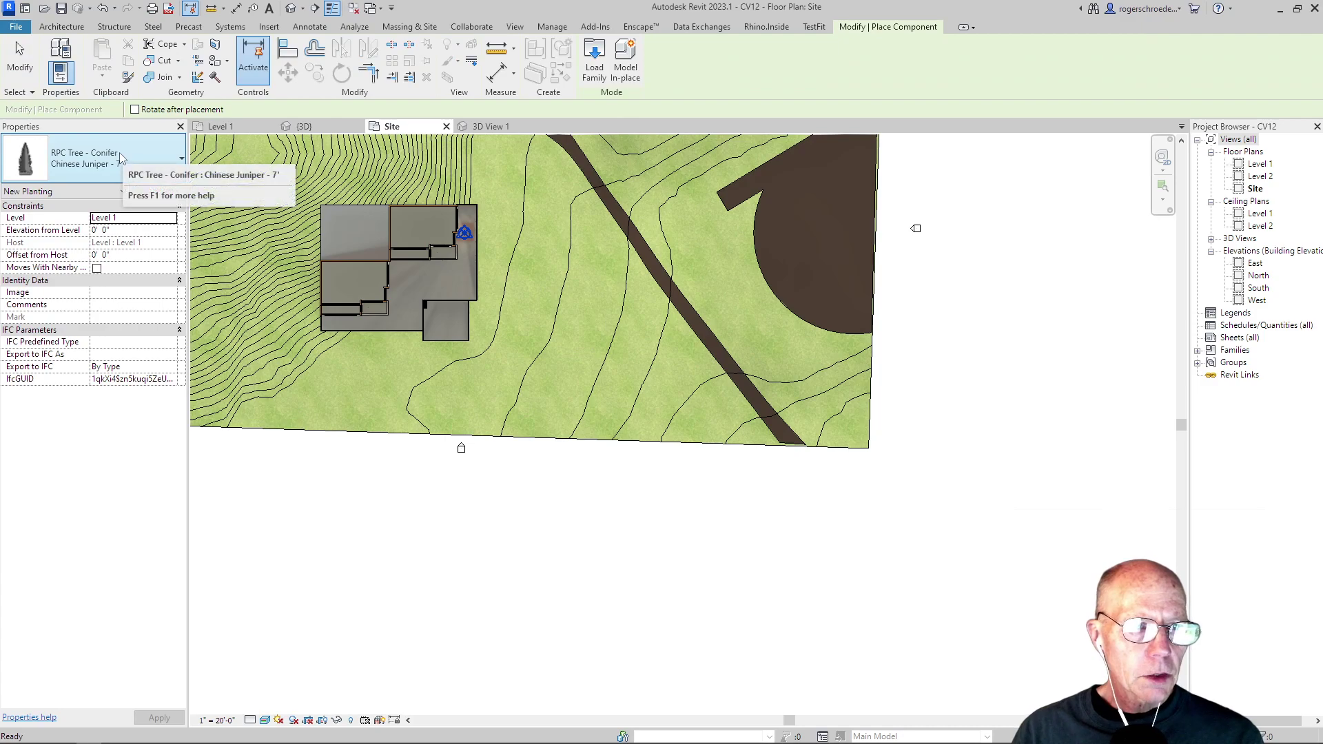
left_click(120, 156)
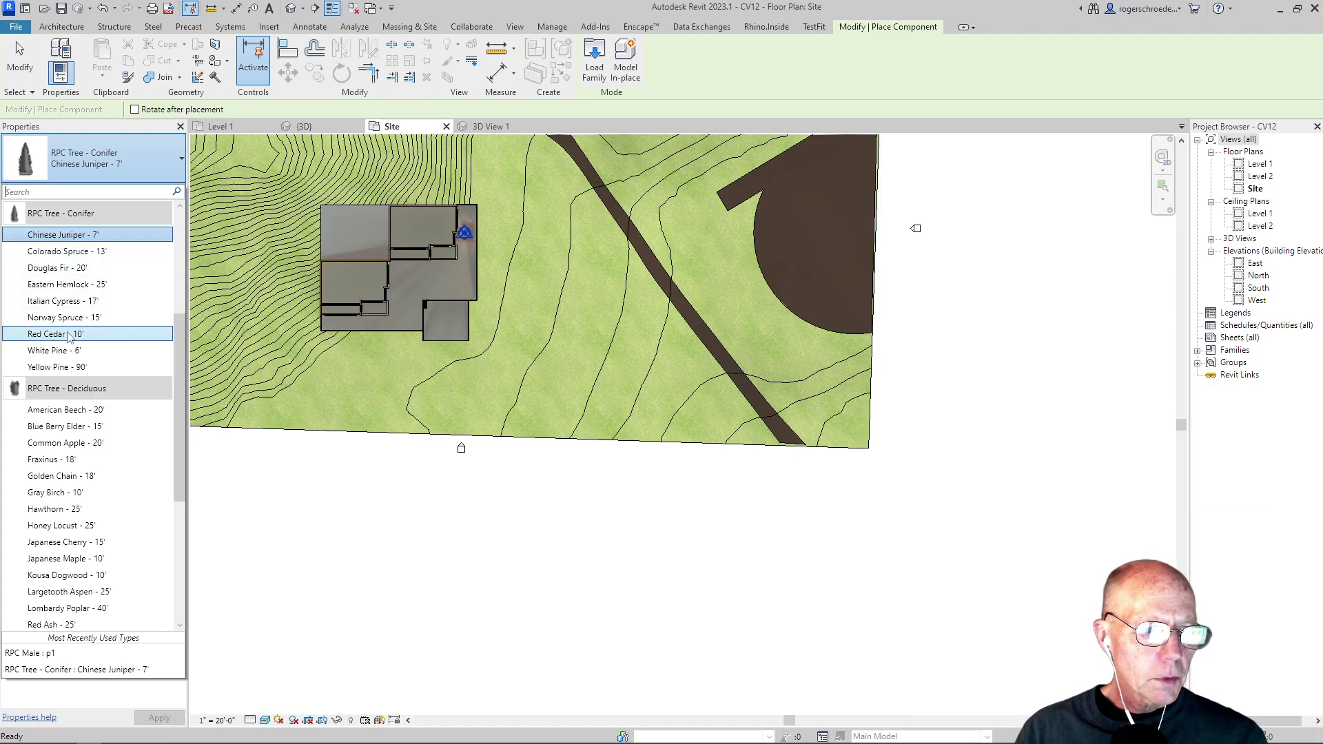
left_click(65, 368)
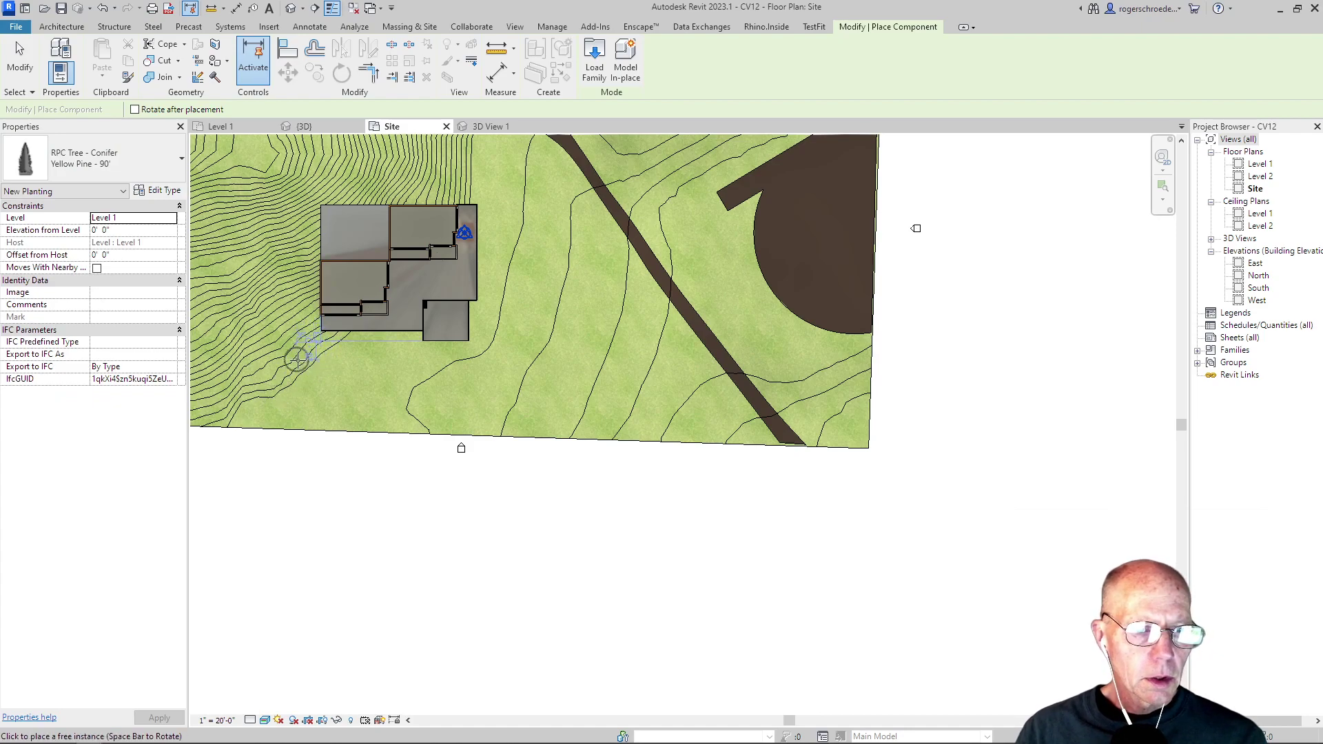
left_click(291, 364)
left_click(291, 340)
left_click(407, 181)
left_click(429, 161)
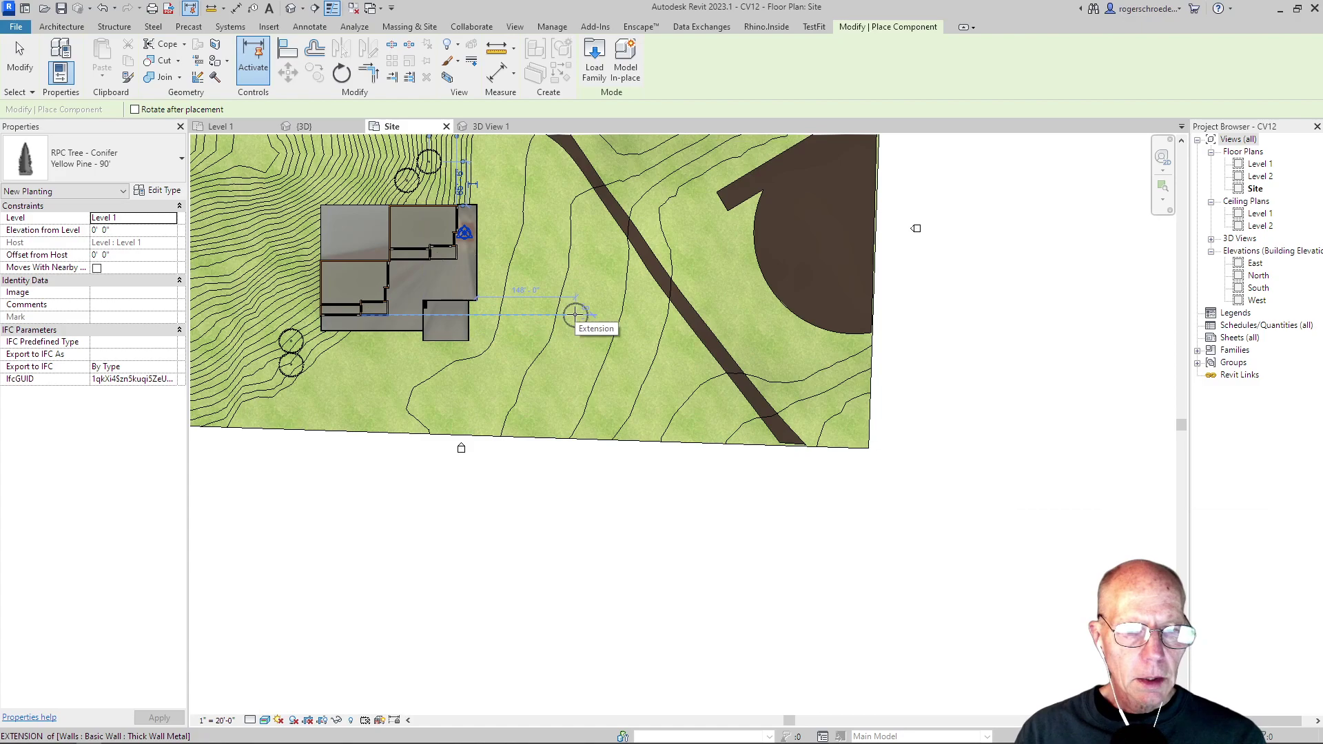
left_click(575, 315)
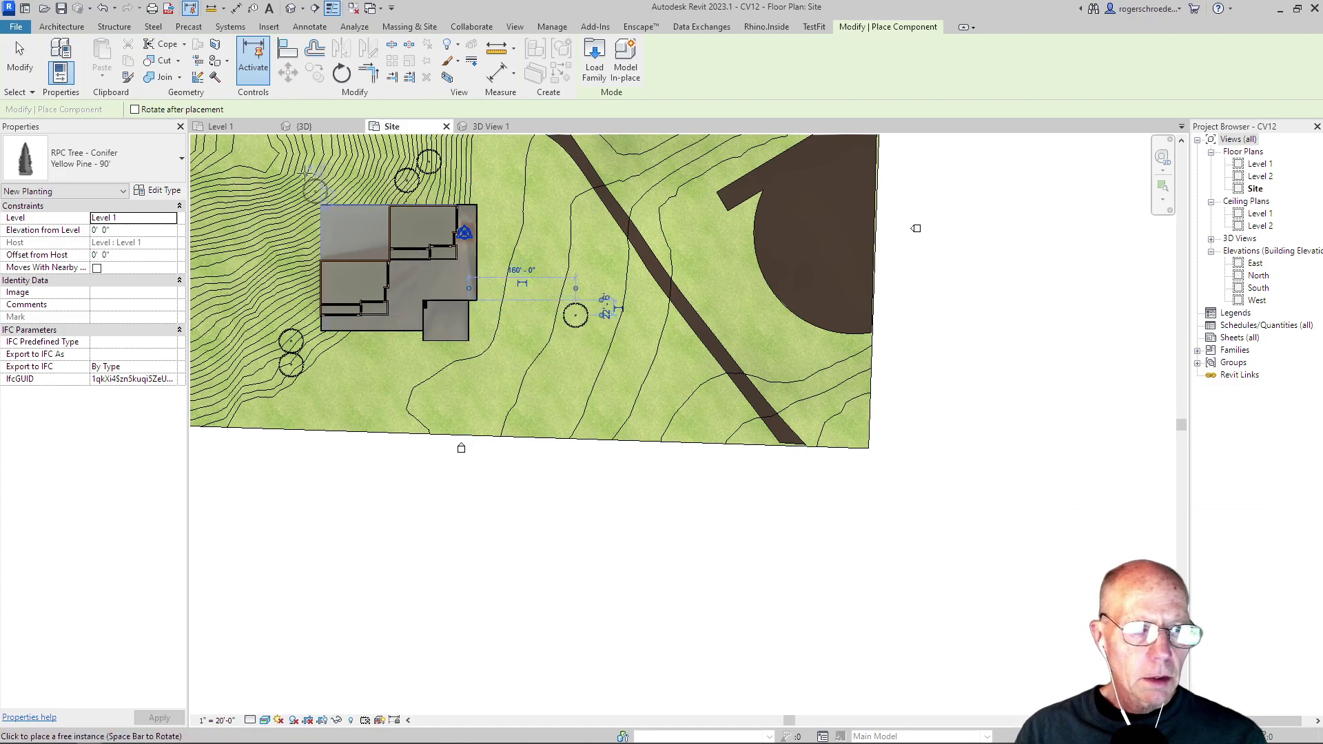
Place four RPC Deciduous Scarlet Oak - 42' trees, two southeast and two east of the building, and check them in 3D View 1.
left_click(139, 164)
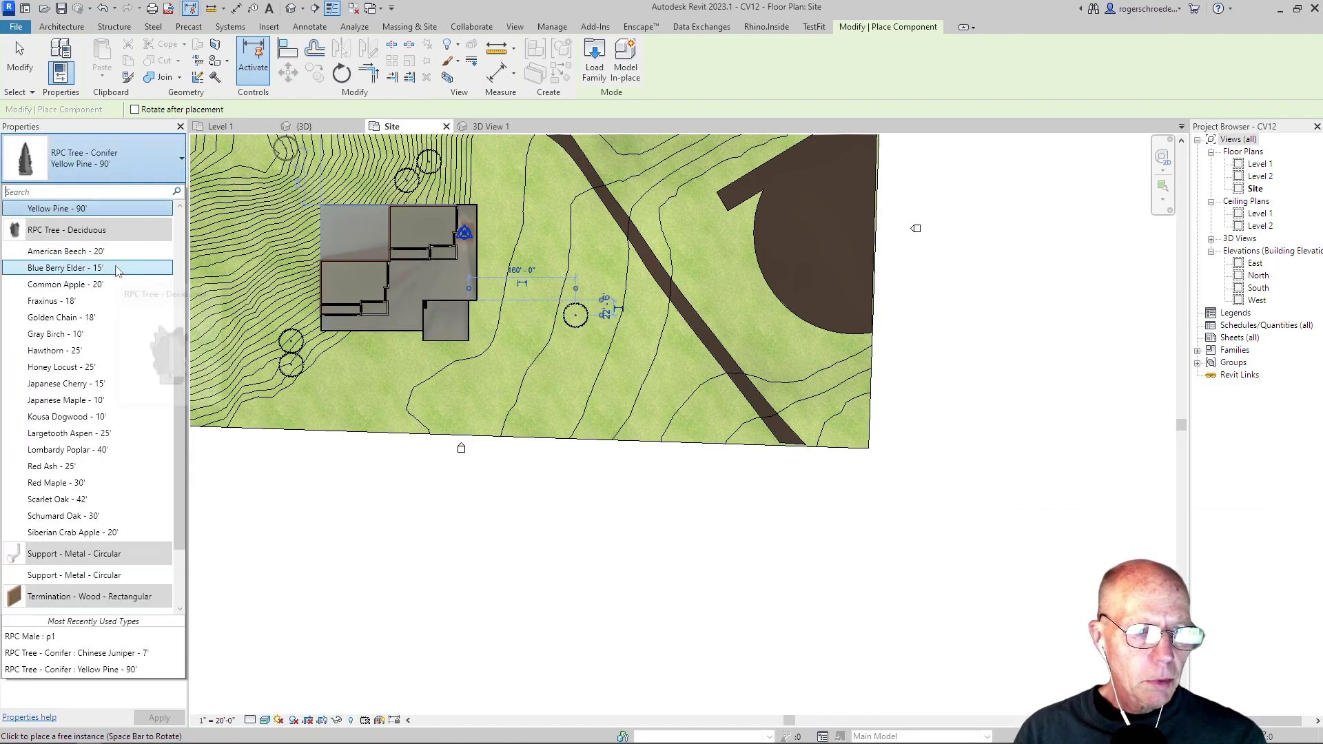
left_click(55, 499)
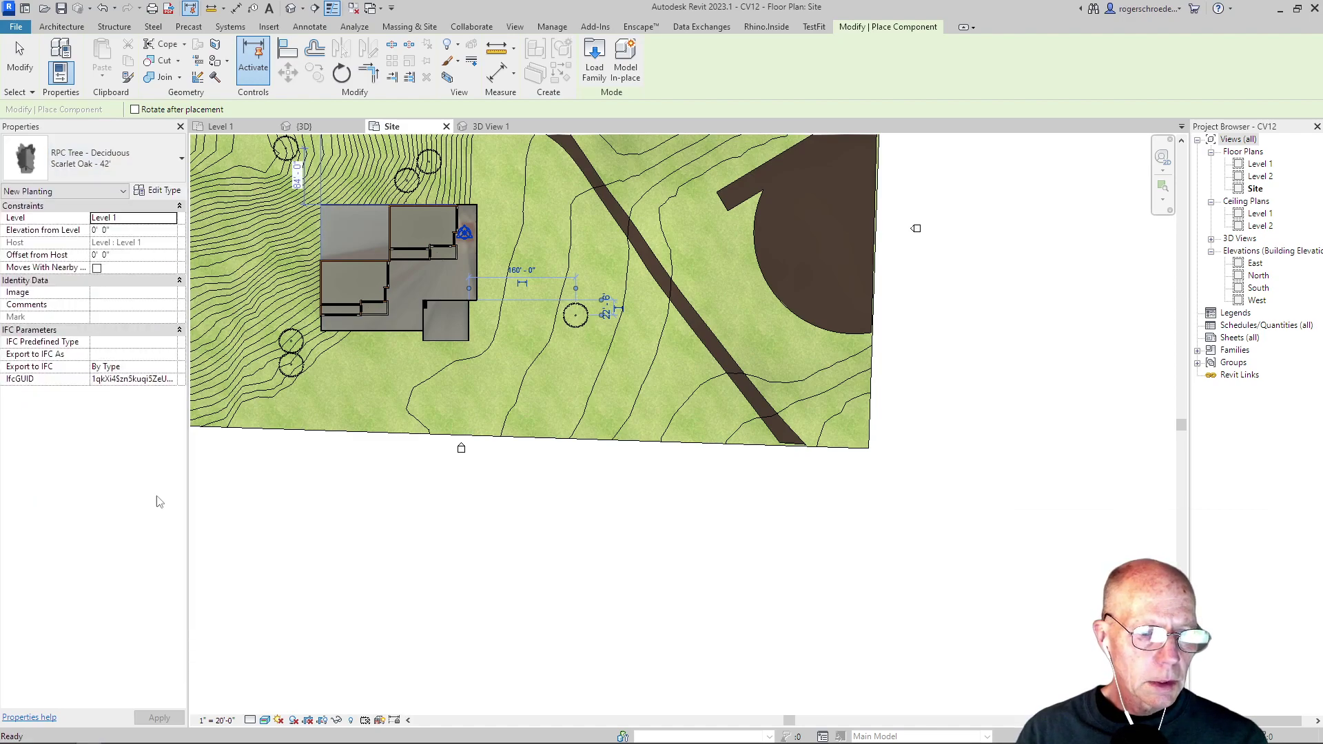
left_click(514, 377)
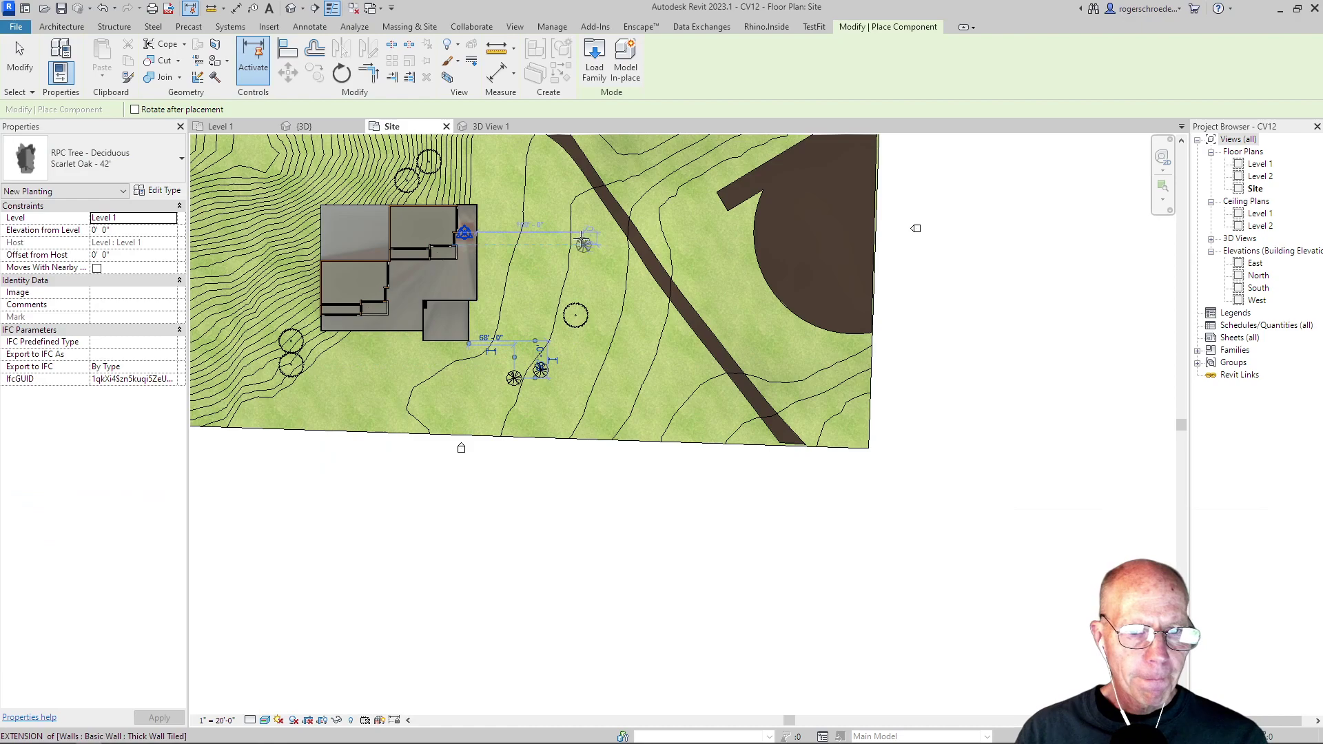
left_click(541, 231)
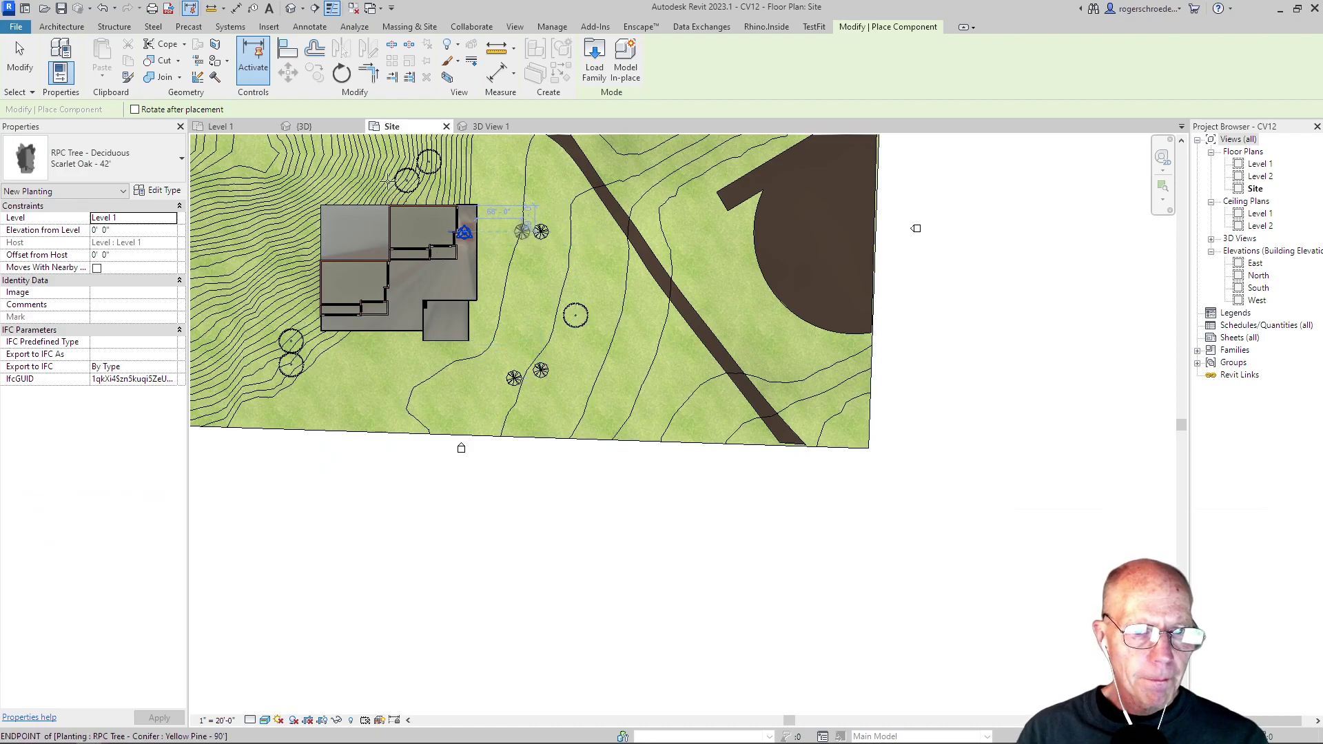
left_click(482, 130)
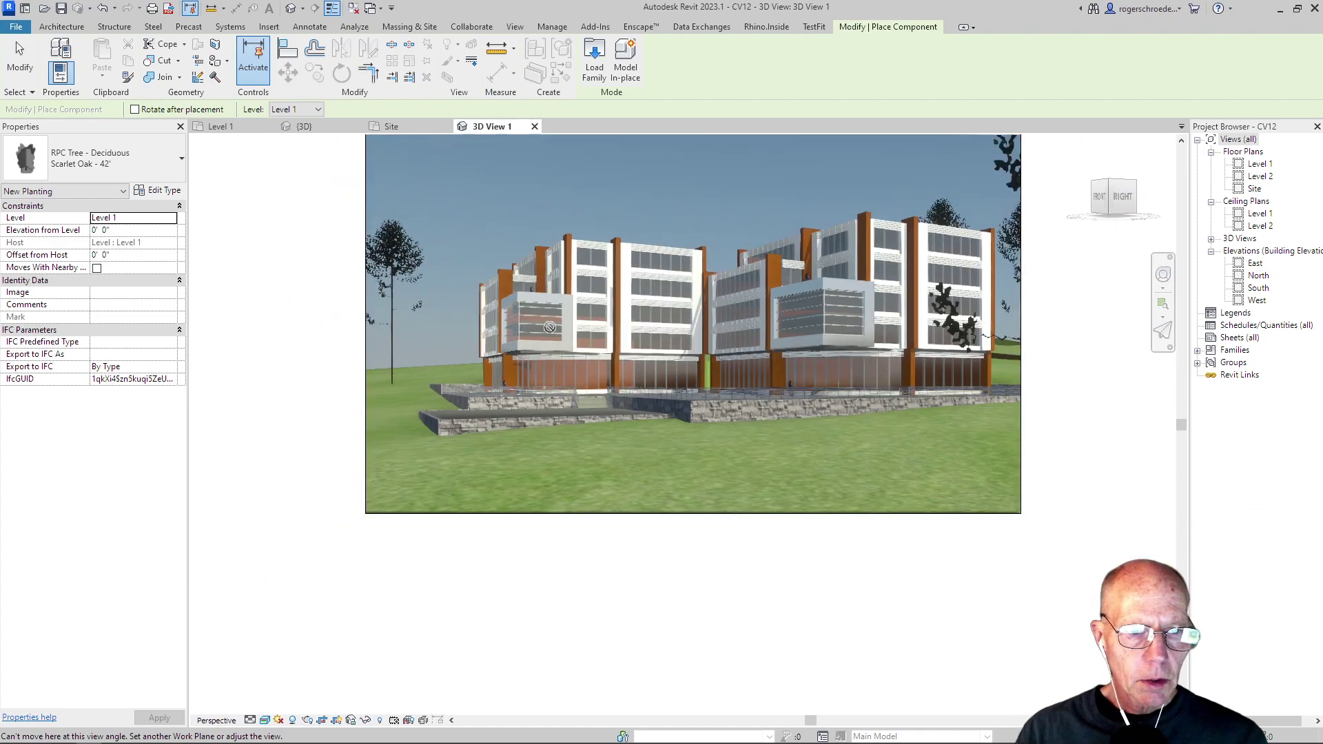
scroll(508, 338, "down", 3)
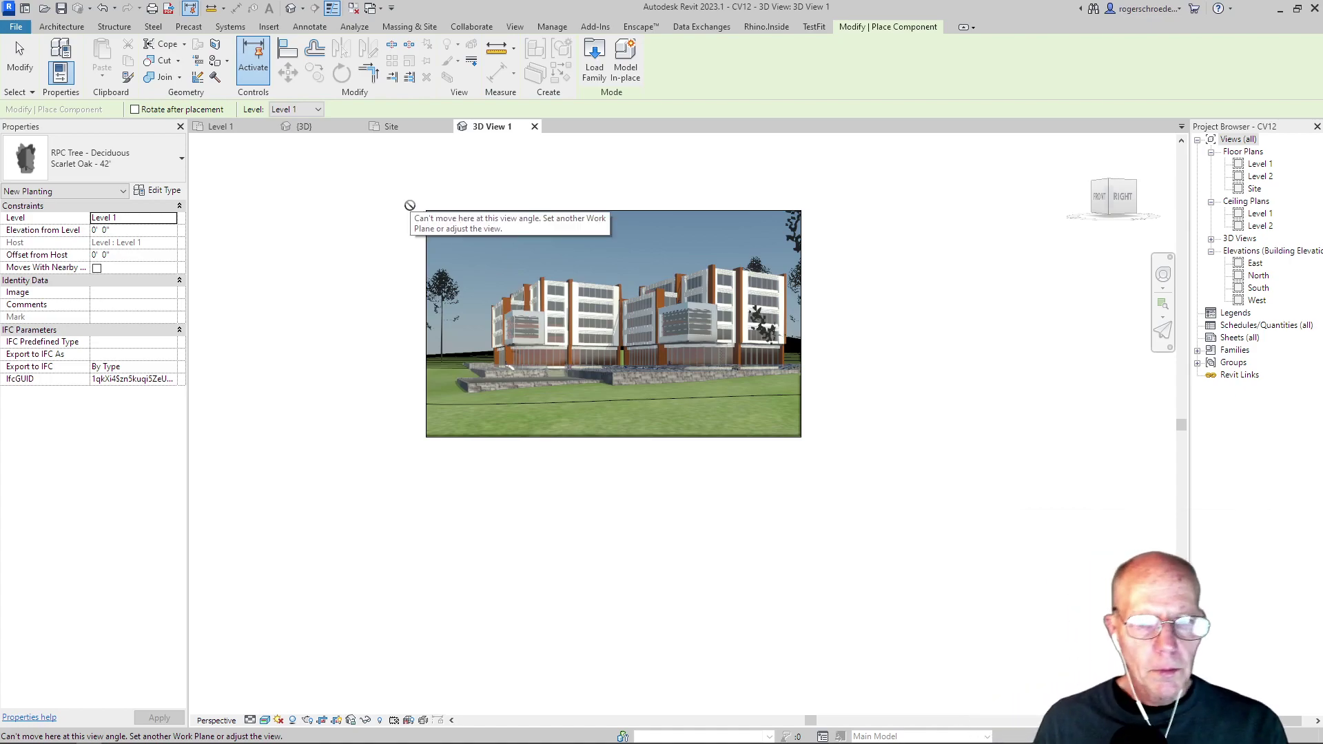
In the Site plan, move the two southwest pines, the two southeast oaks and the east pine closer to the building.
left_click(391, 127)
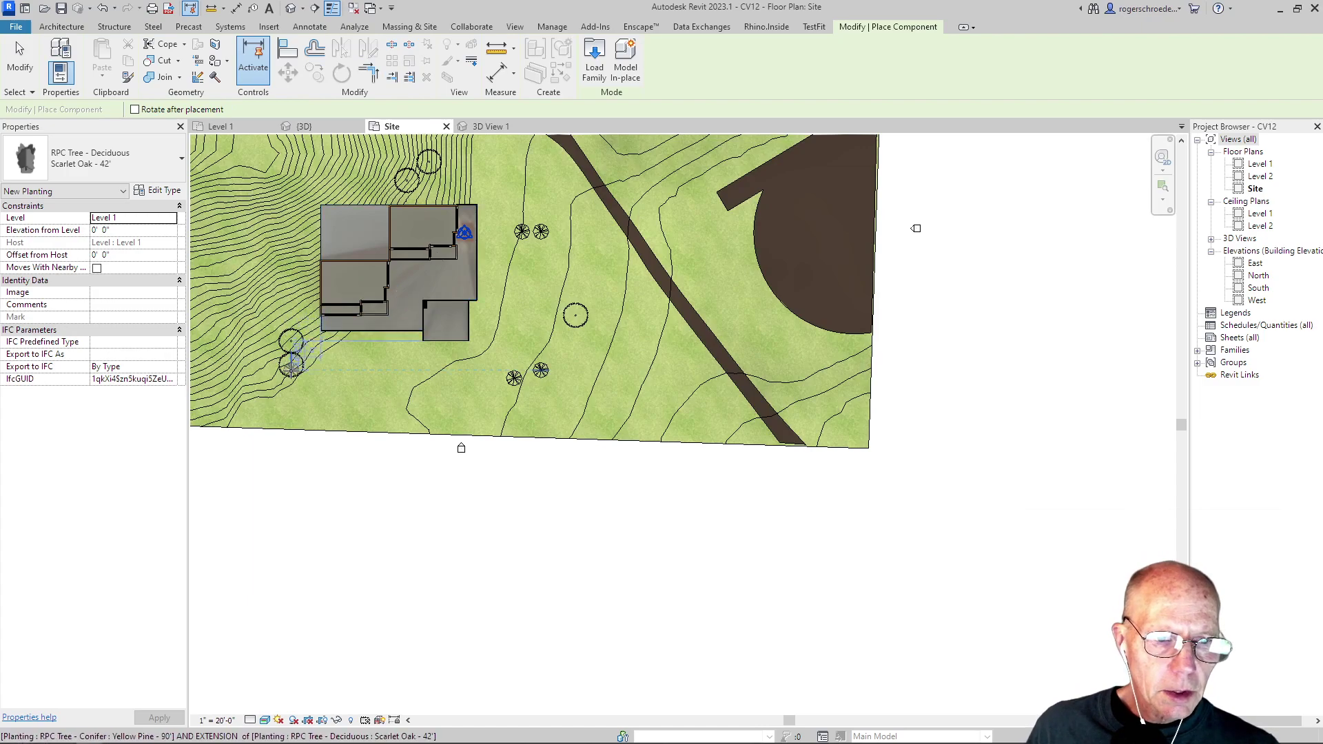
left_click(21, 69)
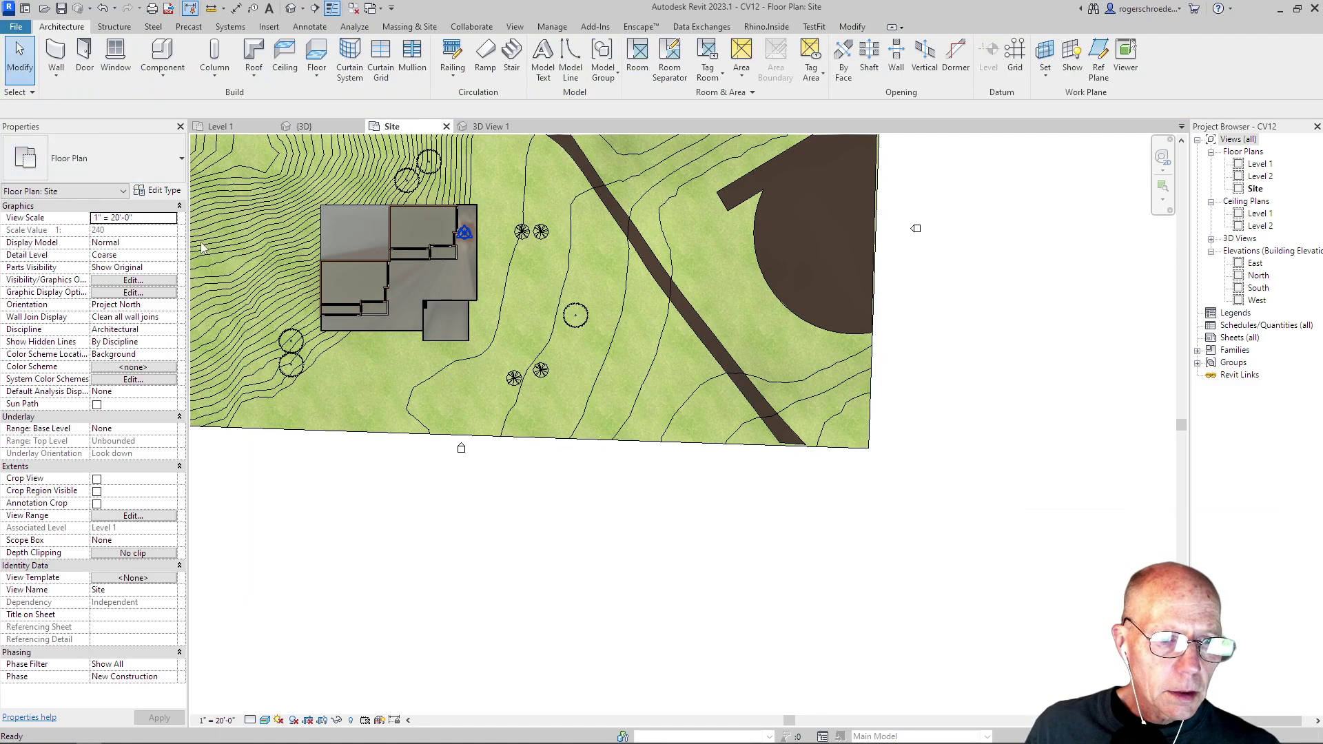
left_click_drag(292, 379, 302, 342)
left_click_drag(548, 368, 515, 350)
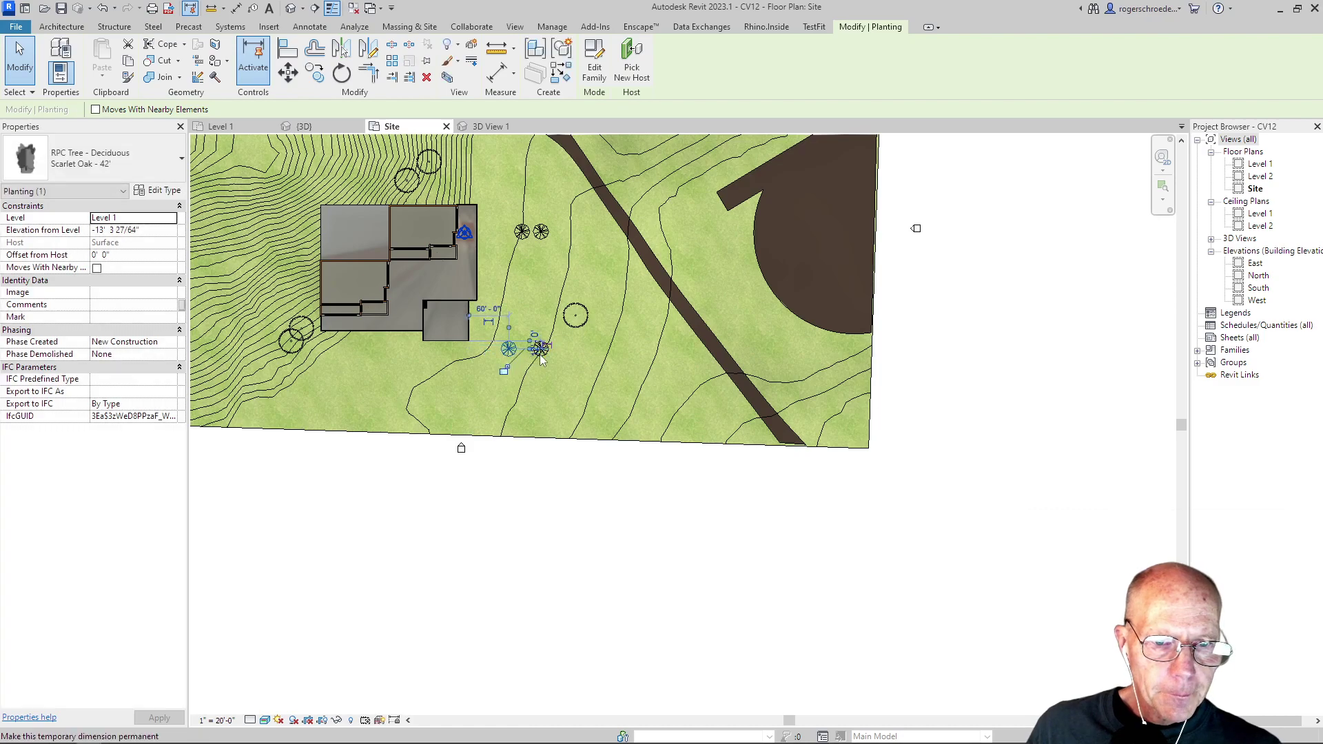
left_click(533, 327)
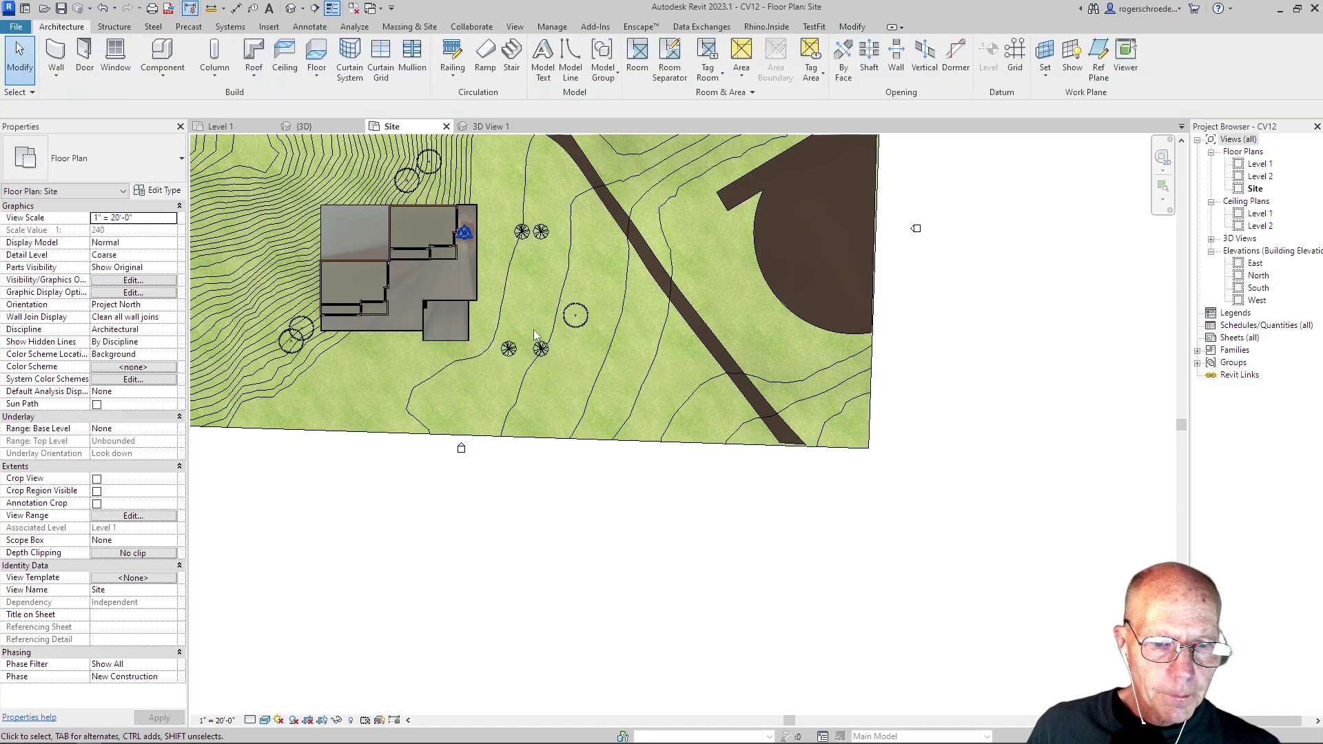
left_click(541, 348)
left_click_drag(527, 333, 539, 281)
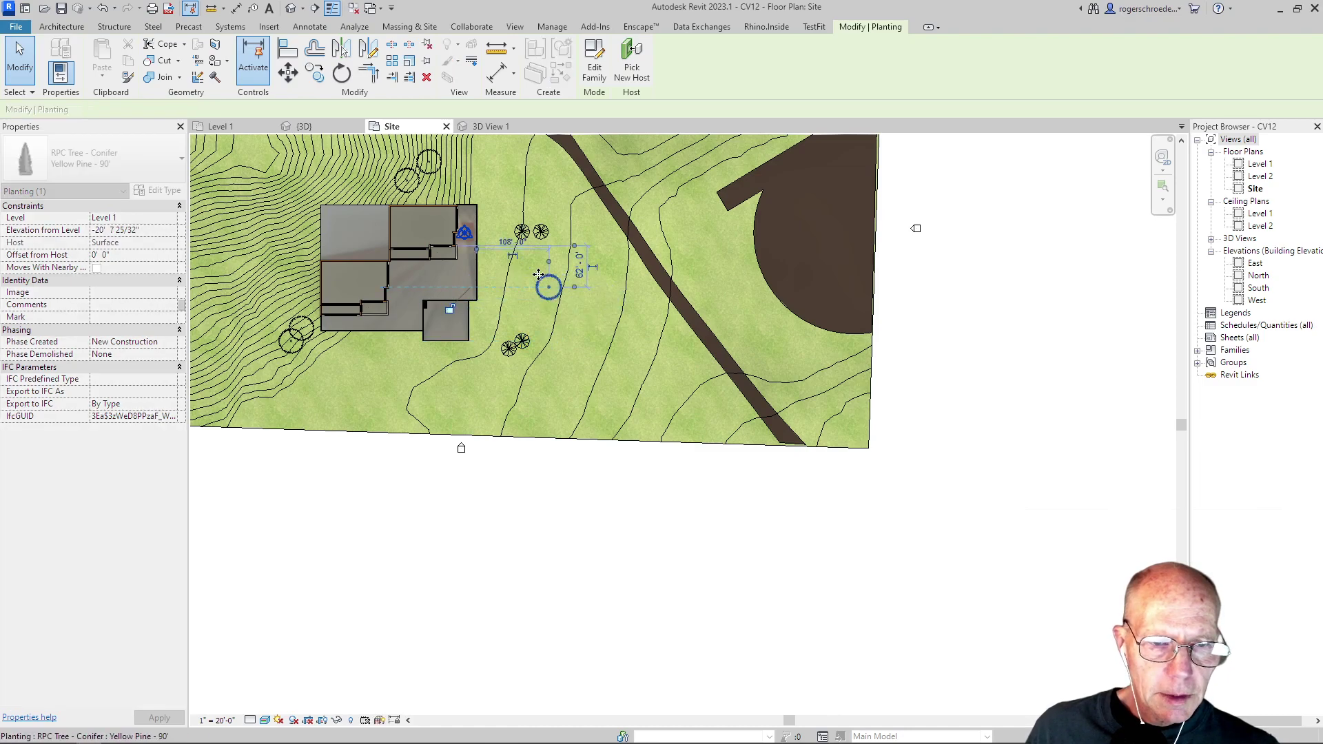
In 3D View 1, move the foreground Scarlet Oak toward the left edge of the perspective and deselect it.
left_click(485, 127)
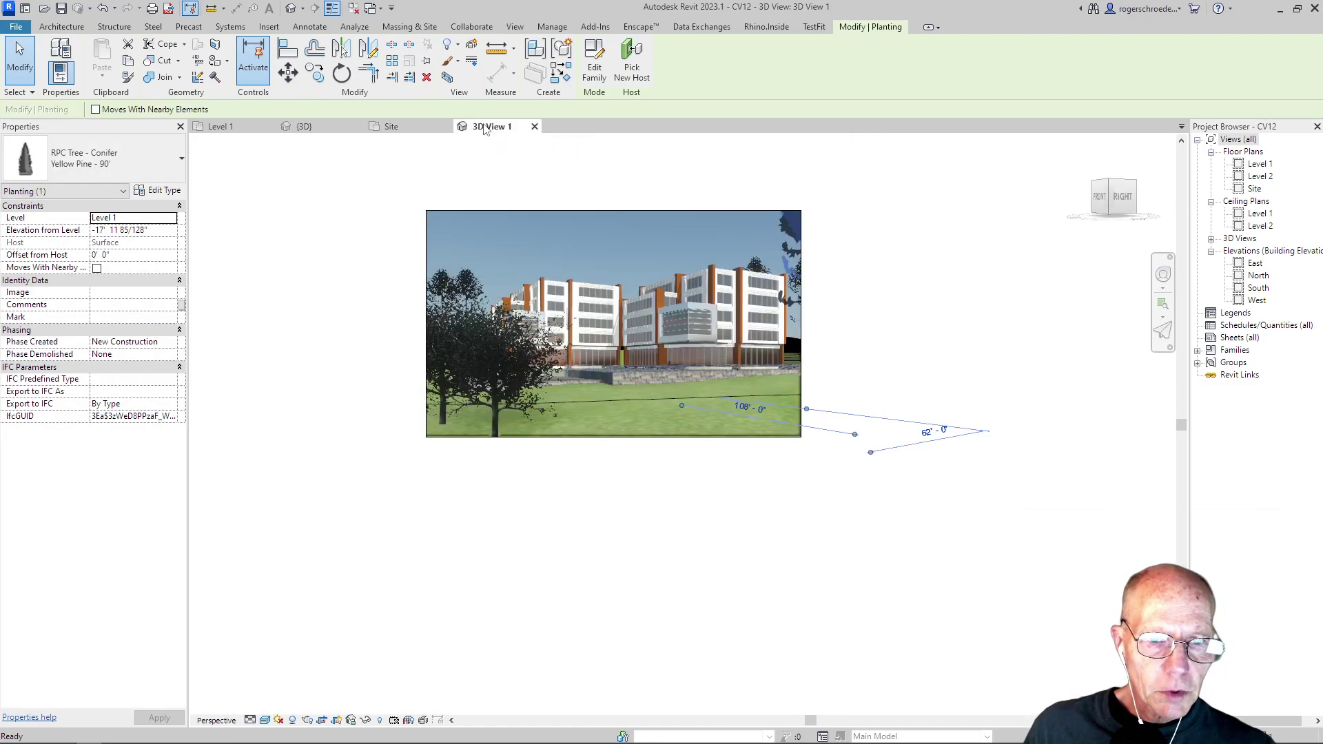
left_click_drag(499, 398, 453, 397)
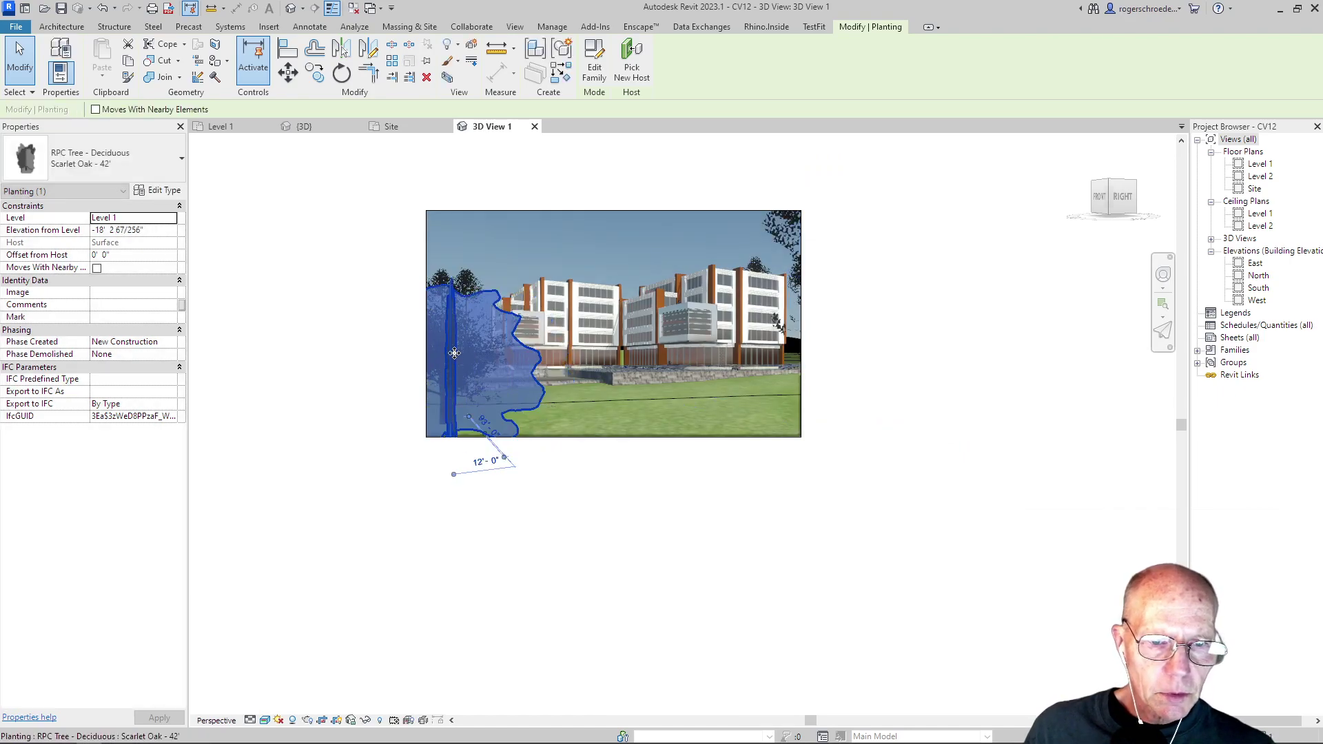
left_click(352, 251)
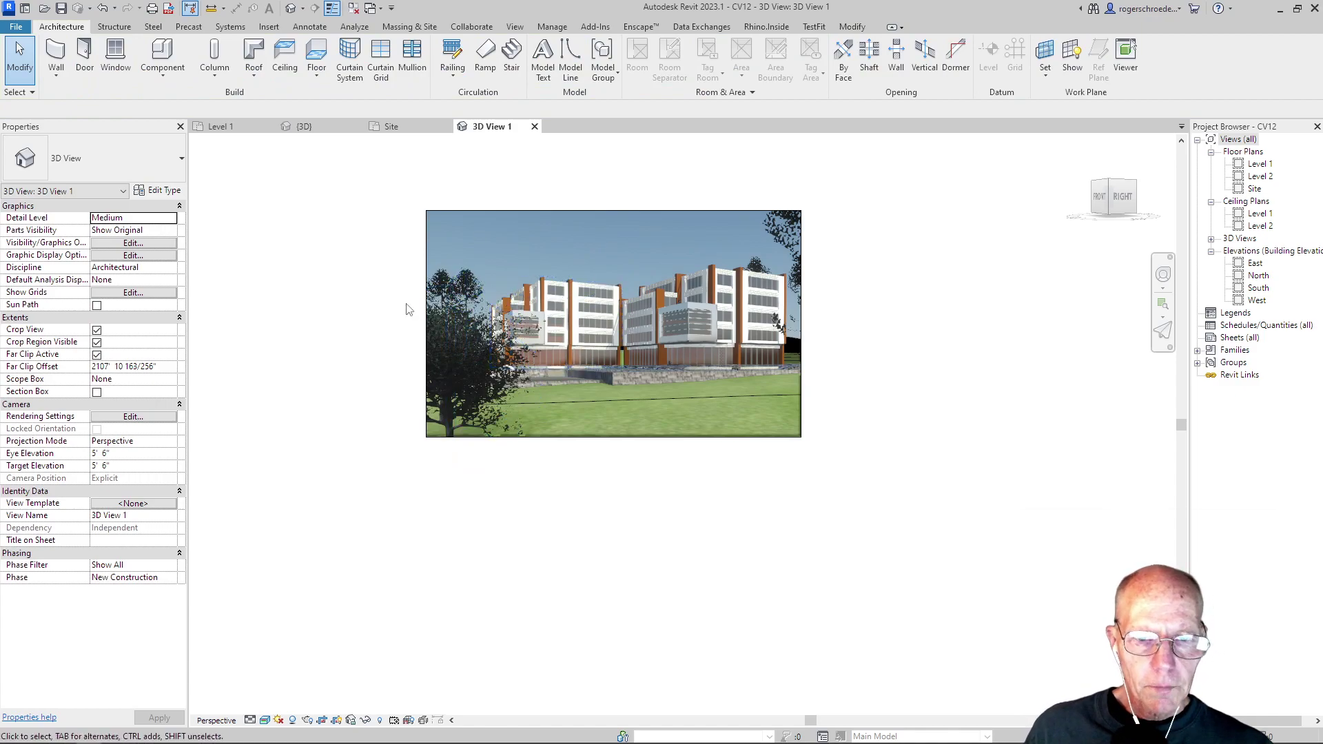
Set the Eye Elevation of 3D View 1's camera to -12' 0".
key("z")
key("f")
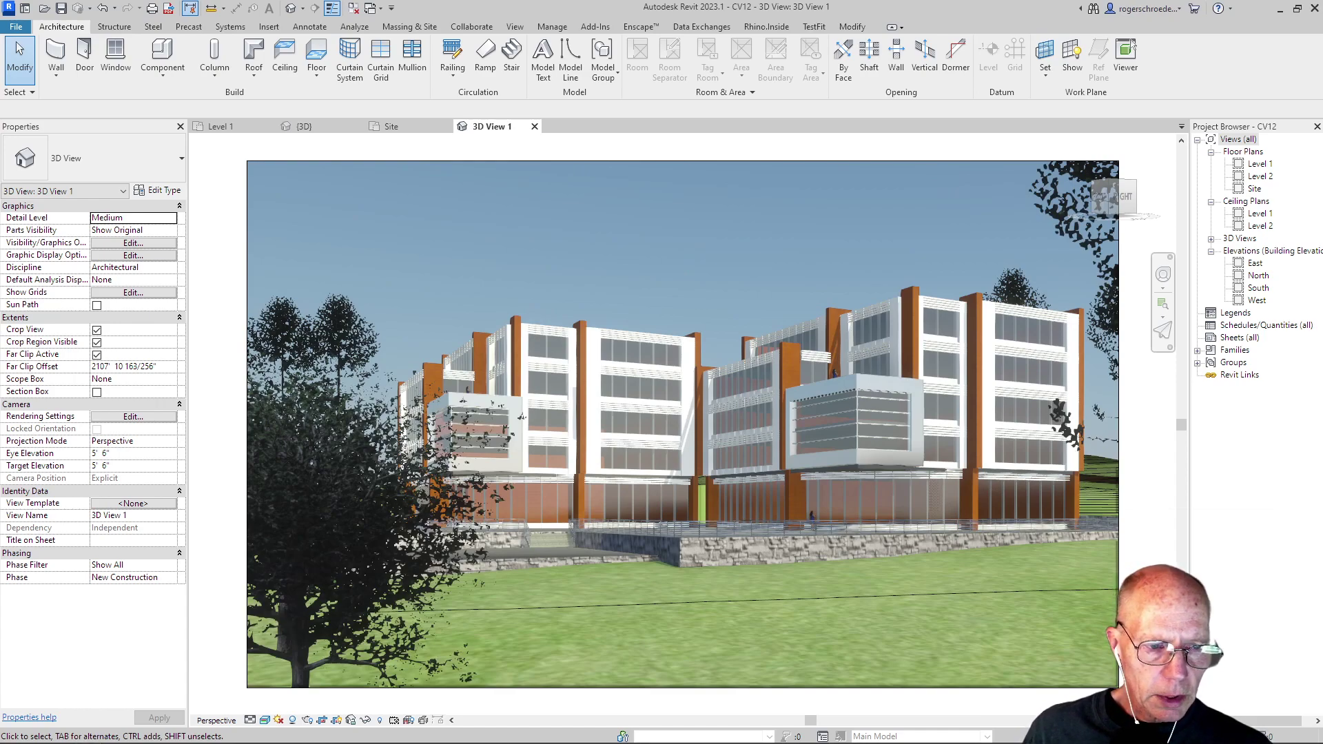
left_click(101, 453)
left_click_drag(109, 452, 94, 448)
type("-12")
key("Return")
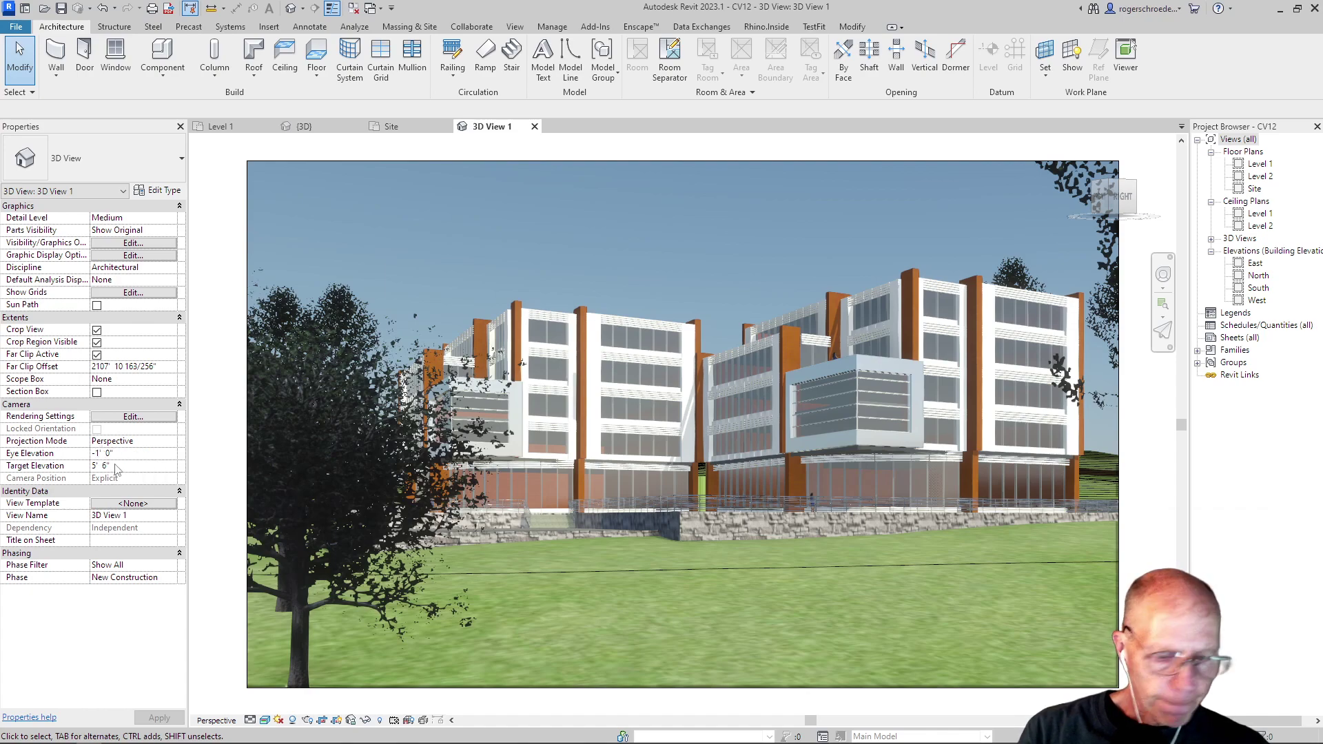
type("2")
key("Return")
Copy the Eye Elevation value into the camera's Target Elevation, making it -12' 0", and apply it.
key("ctrl+c")
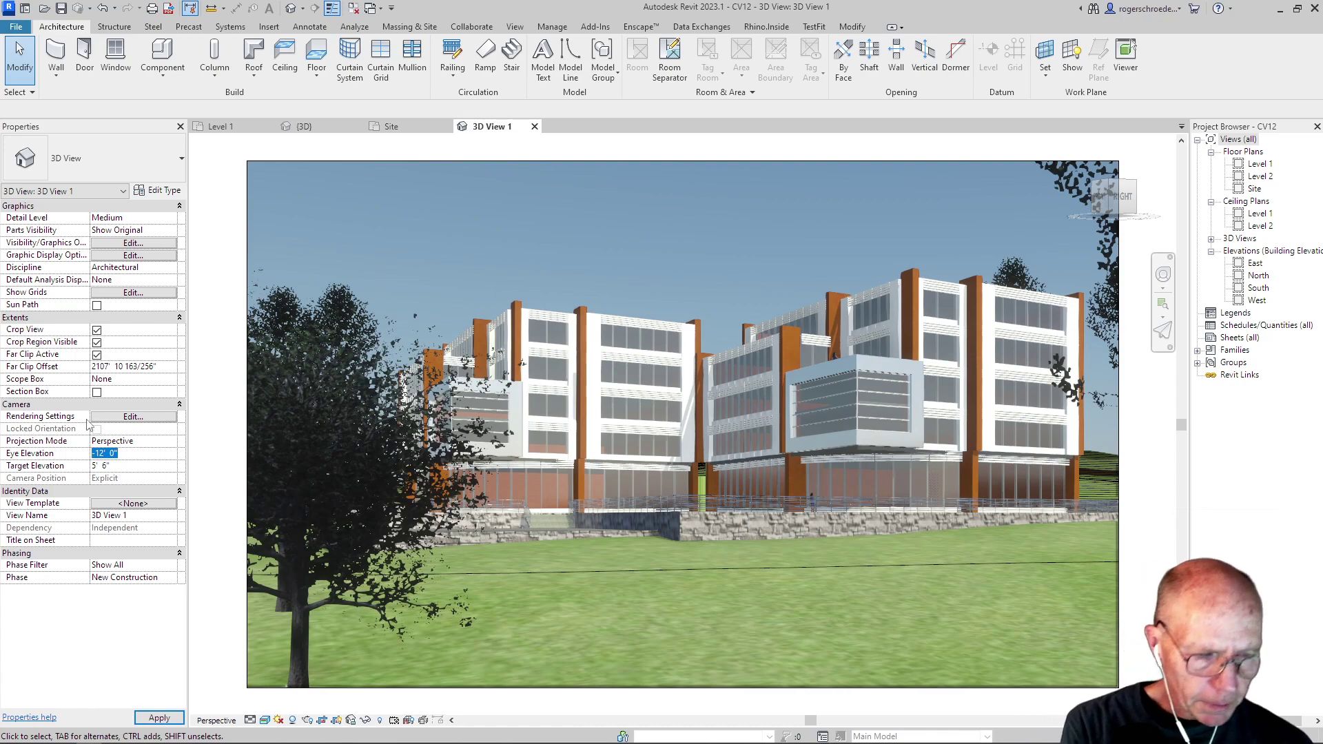
left_click(116, 467)
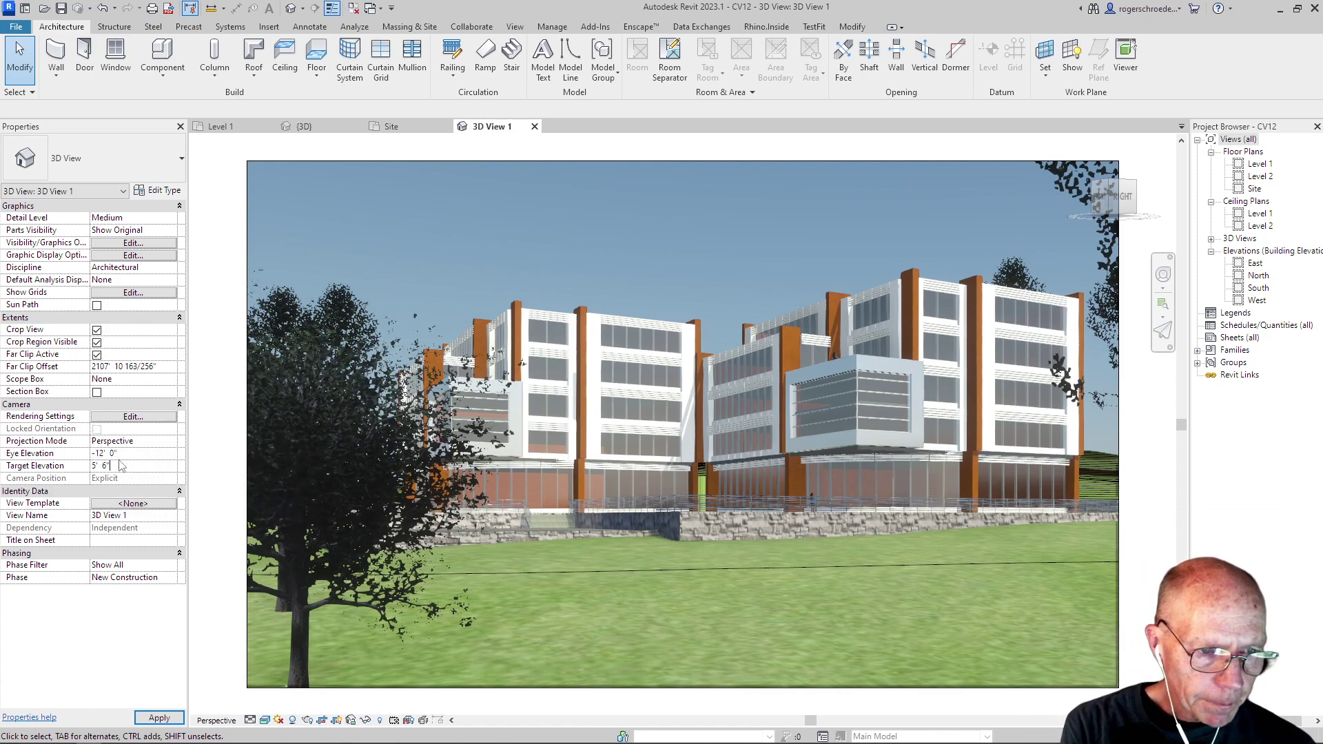
double_click(120, 467)
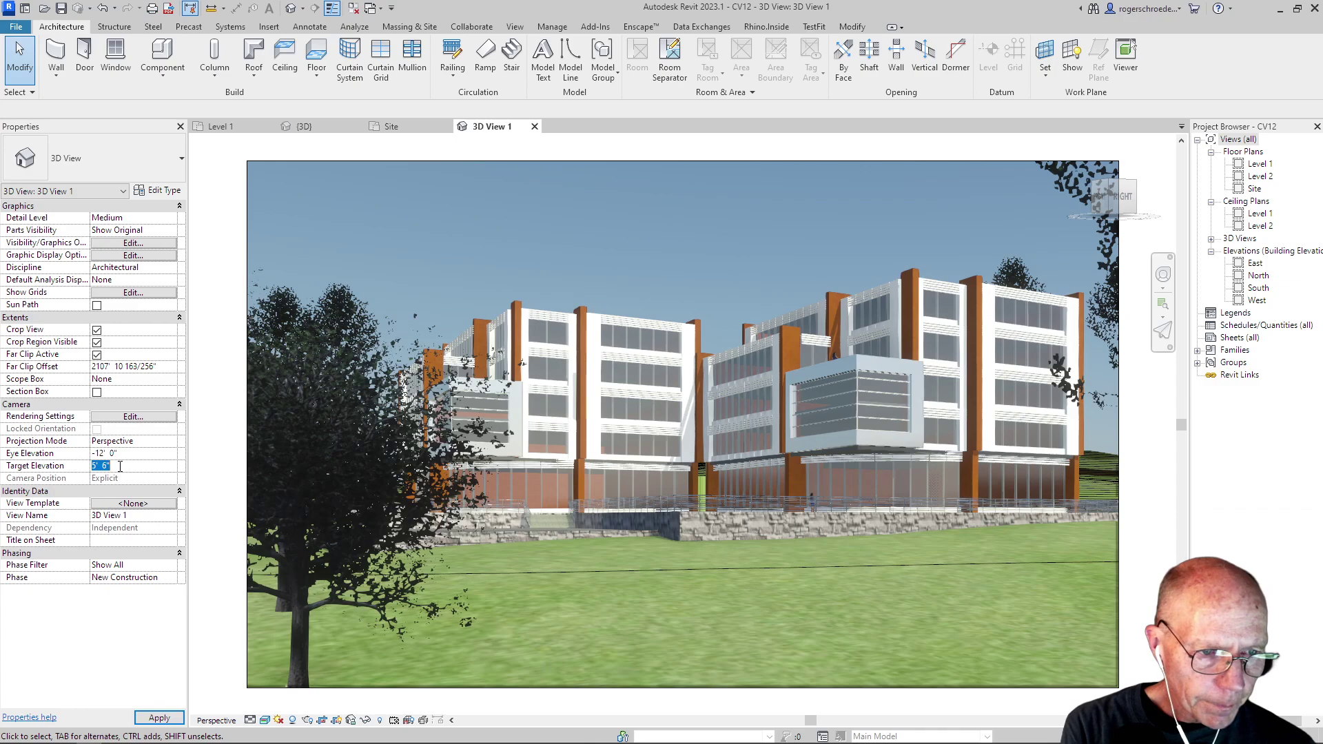
key("ctrl+v")
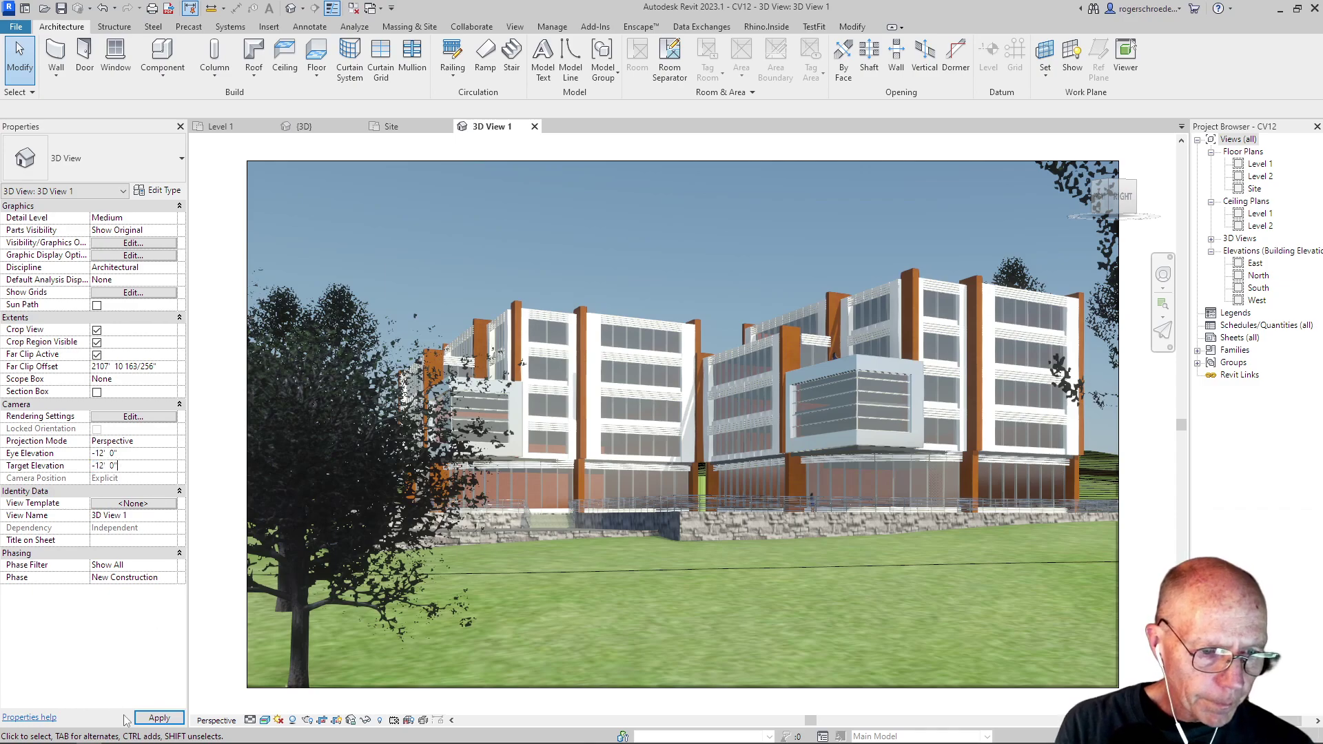
left_click(159, 718)
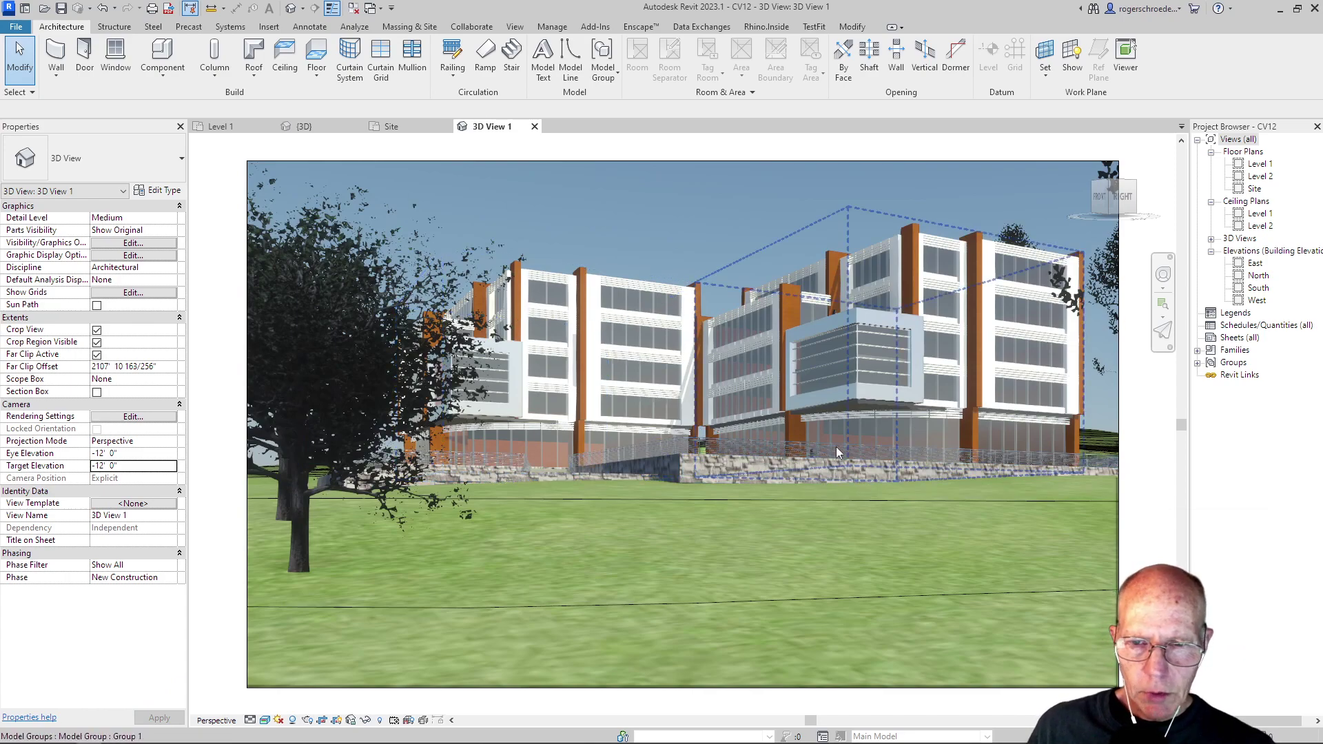
In 3D View 1, move the foreground Scarlet Oak away from the left edge toward the building and deselect it.
scroll(627, 437, "down", 3)
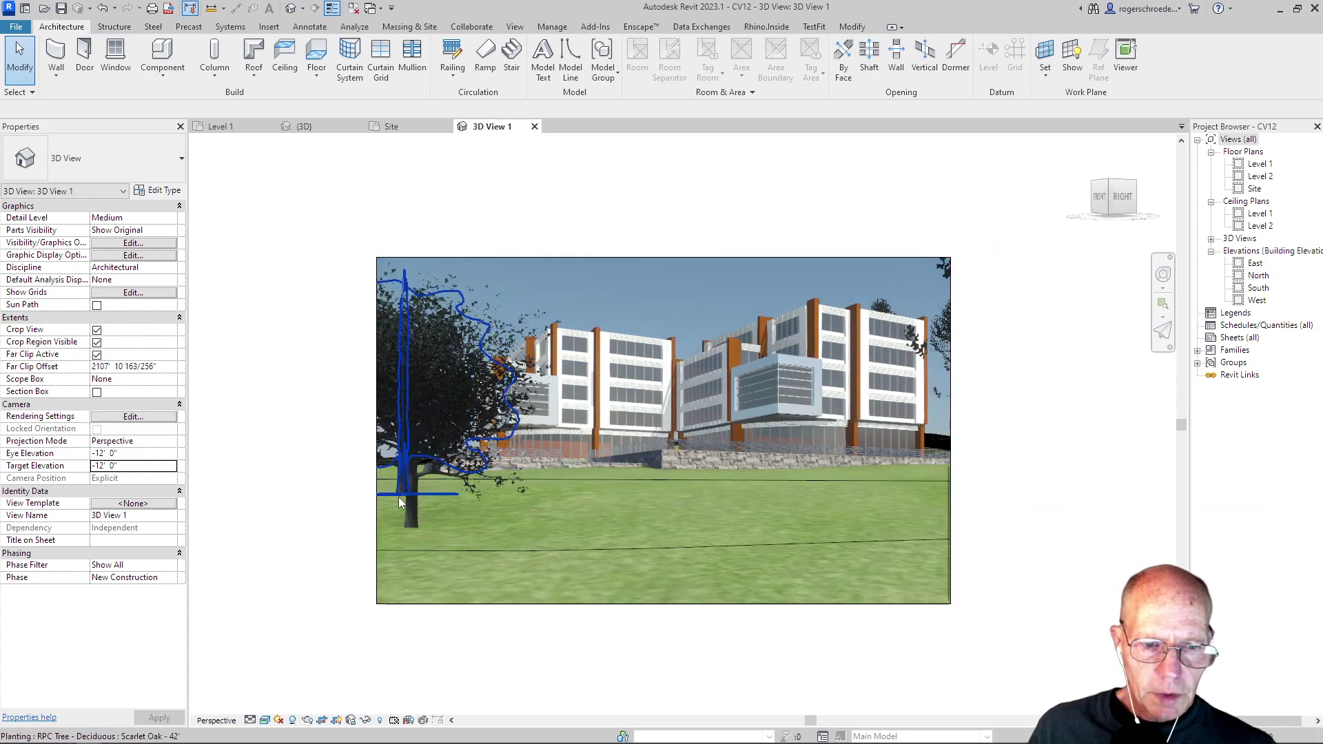
left_click(408, 520)
left_click_drag(448, 507, 479, 492)
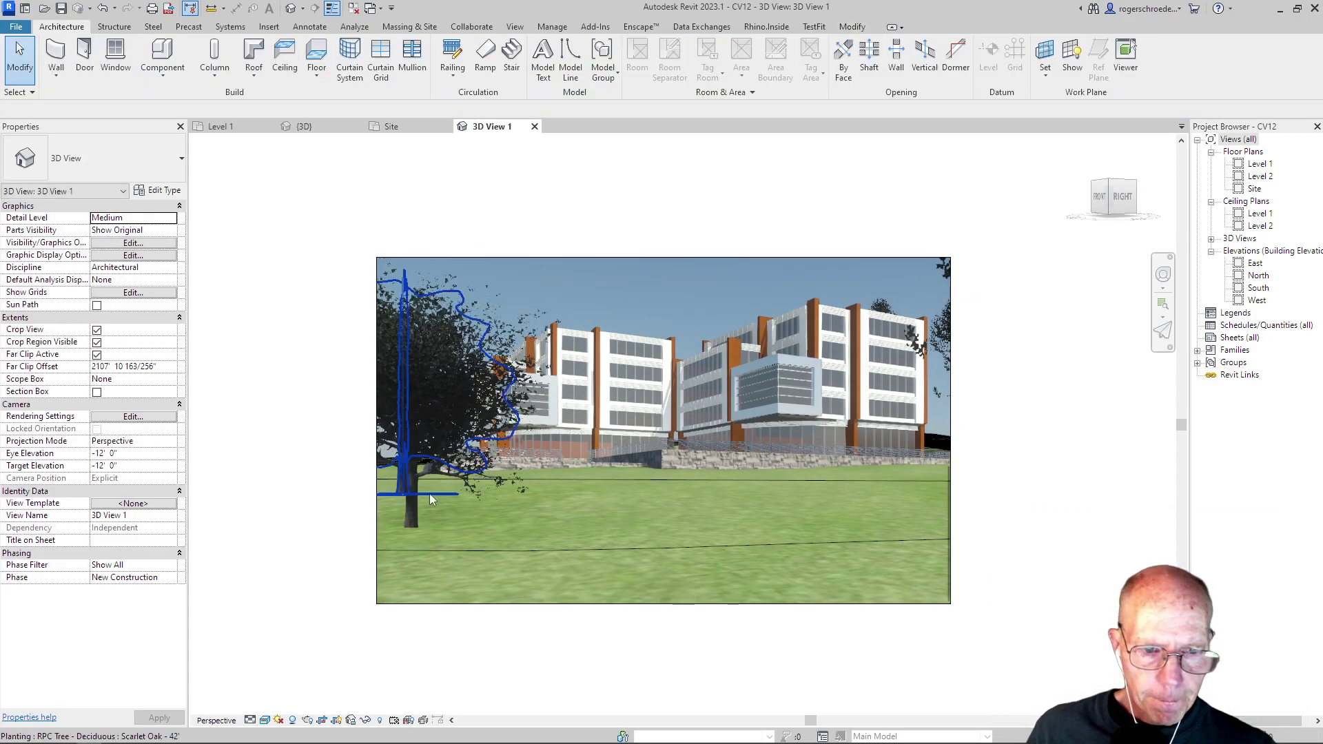
left_click_drag(422, 522, 490, 511)
key("Escape")
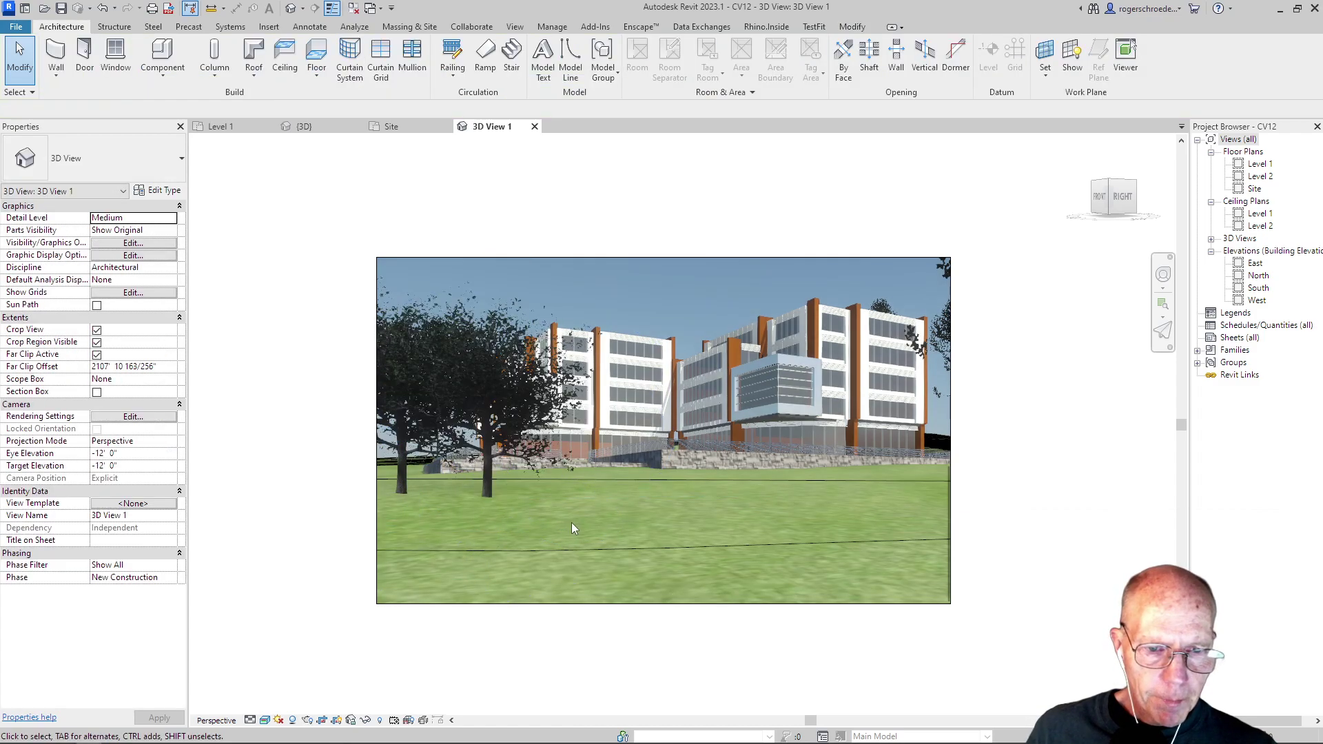
In the Site plan, move the two southeast Scarlet Oaks near the building's corner and the east pine beside the two east oaks.
left_click(411, 127)
left_click(481, 336)
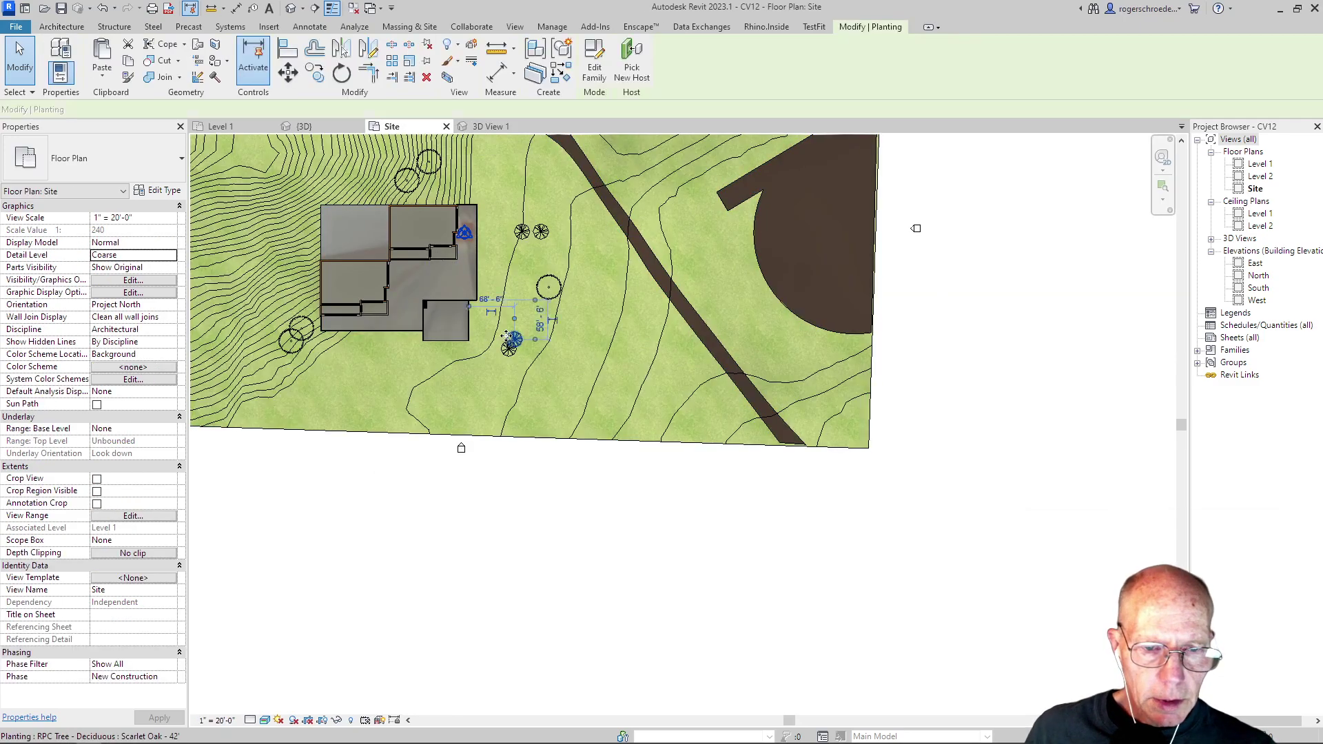
left_click_drag(480, 340, 492, 362)
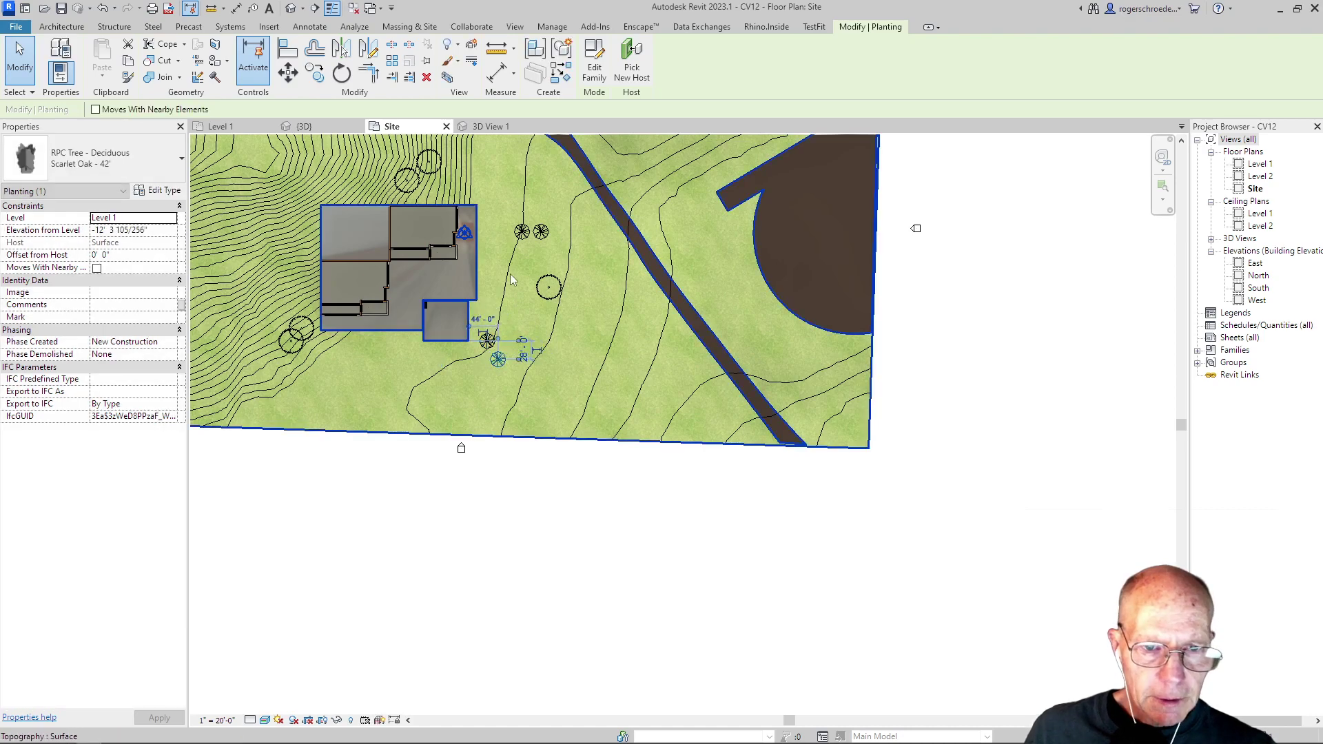
left_click_drag(548, 276, 534, 250)
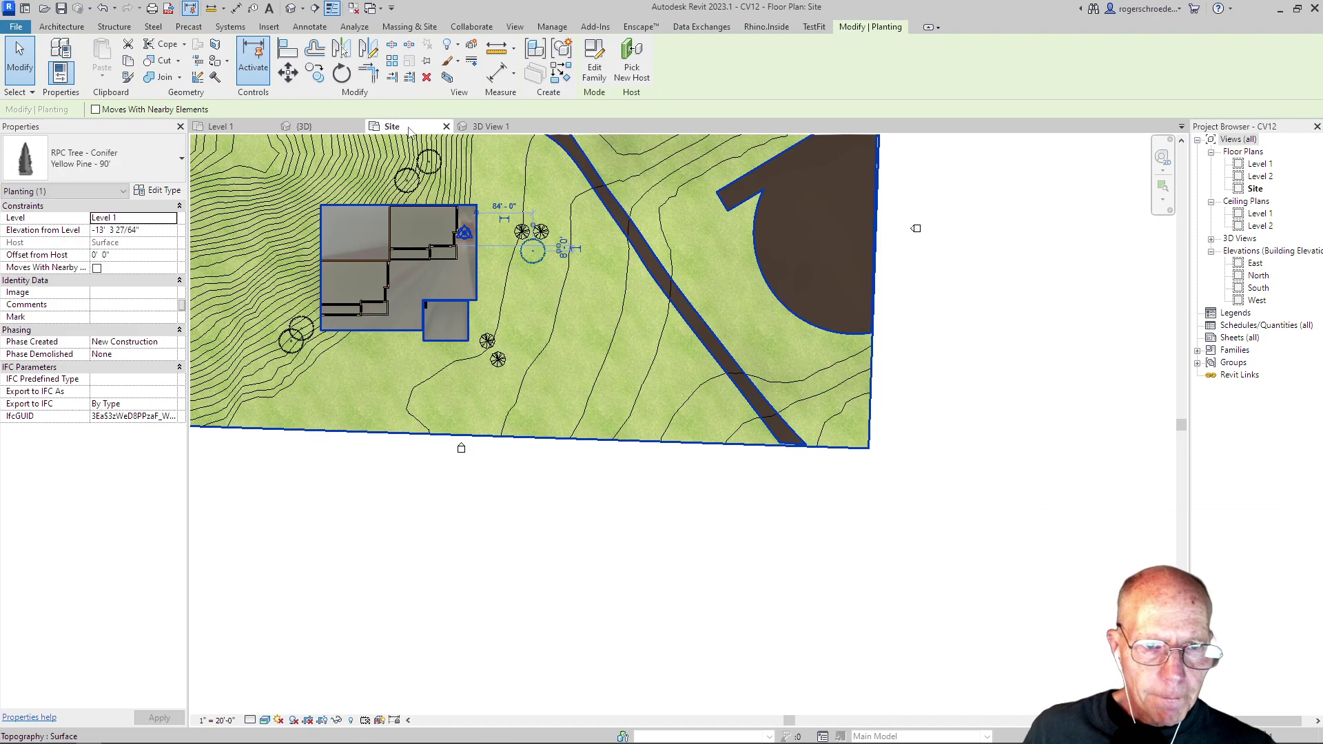
Reshape the crop region of 3D View 1, trimming the lower foreground and widening both sides to include more trees.
left_click(492, 128)
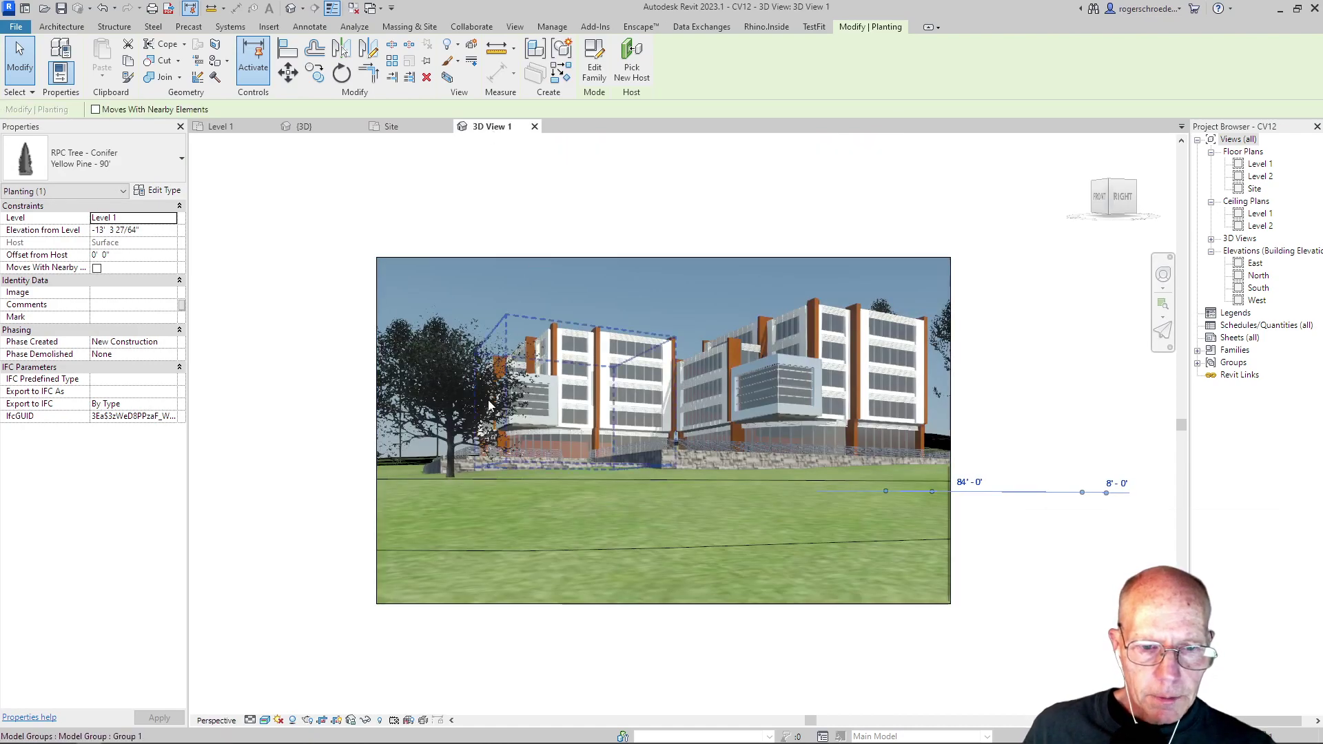
left_click(522, 604)
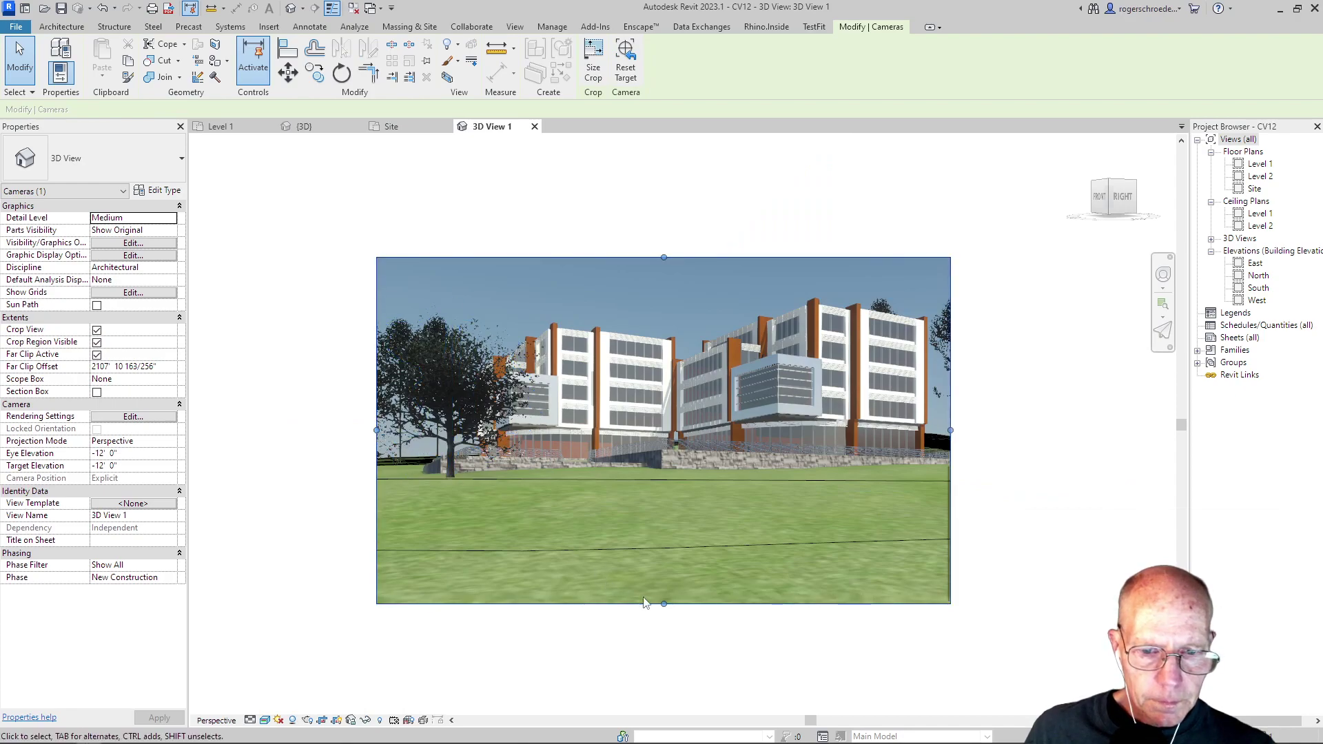
left_click_drag(663, 605, 663, 535)
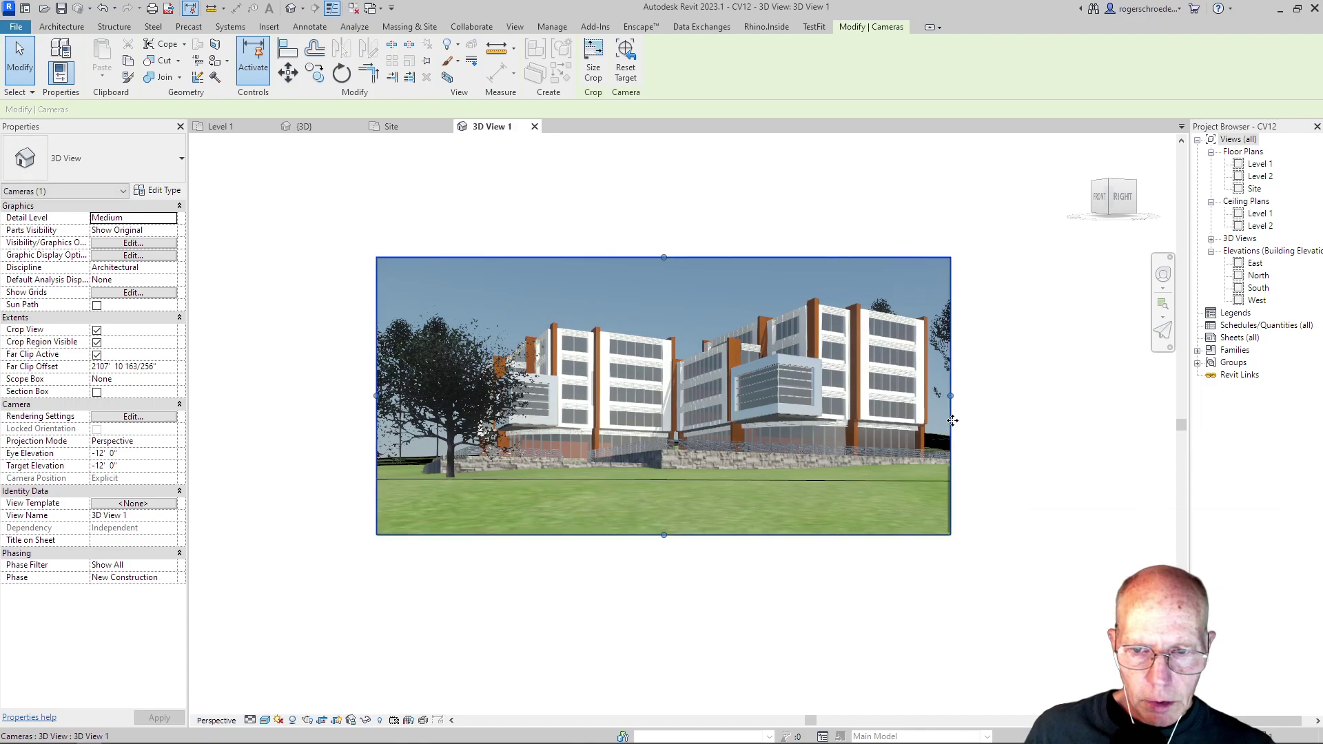
left_click_drag(950, 396, 1003, 395)
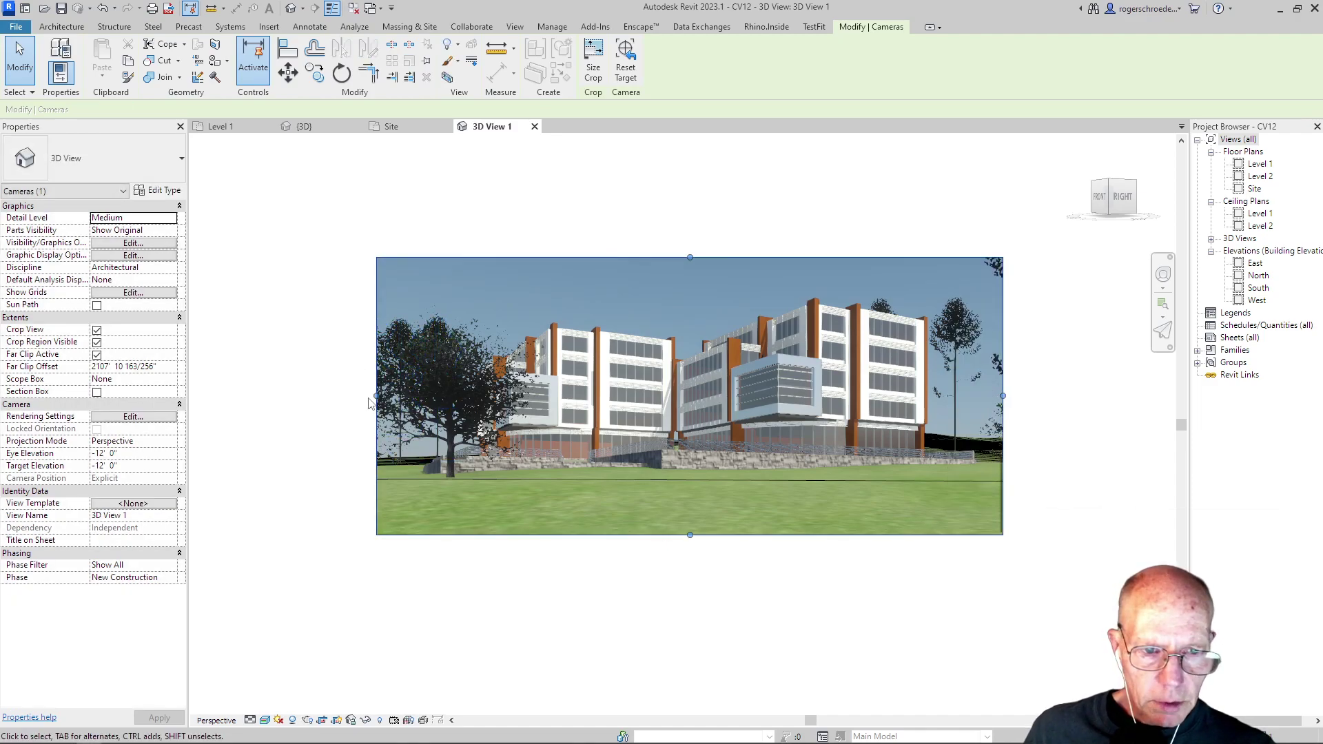
left_click_drag(372, 397, 359, 396)
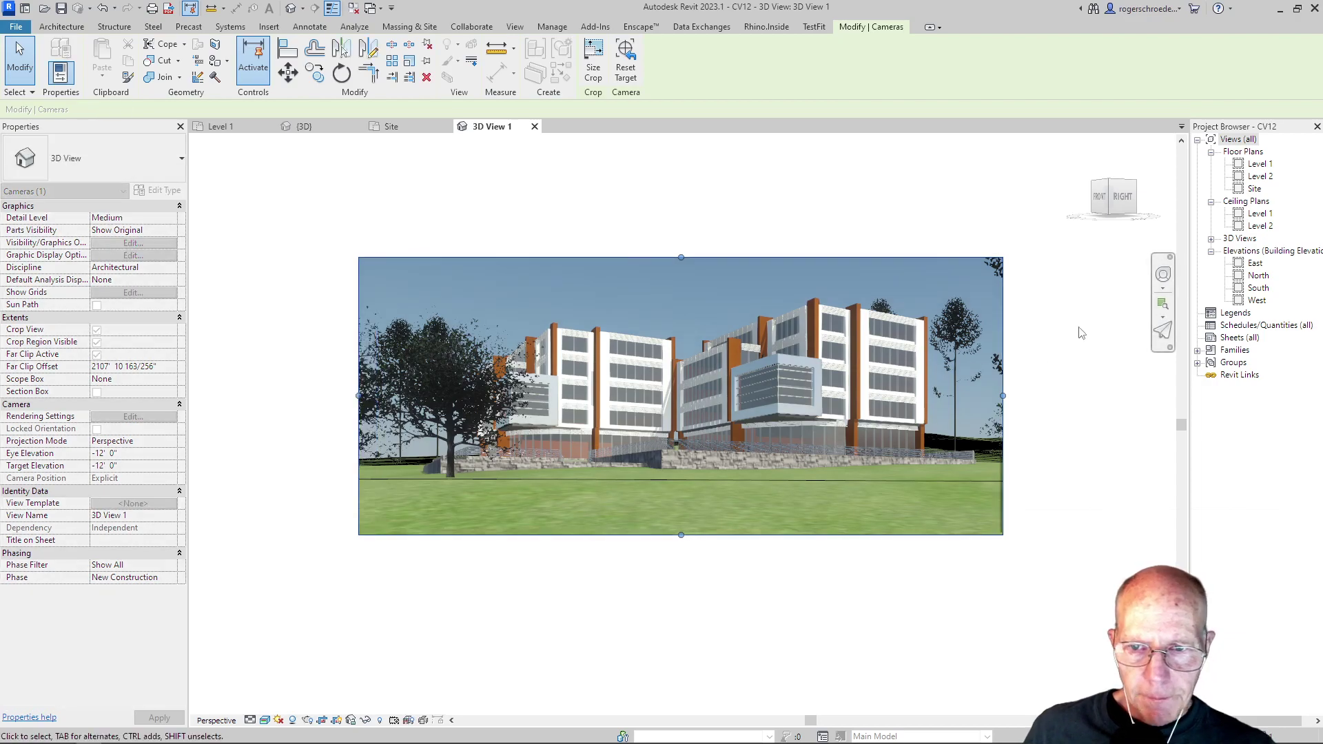
In the Site plan, move the two east oaks and the east pine closer to the building and check them in 3D View 1.
left_click(402, 126)
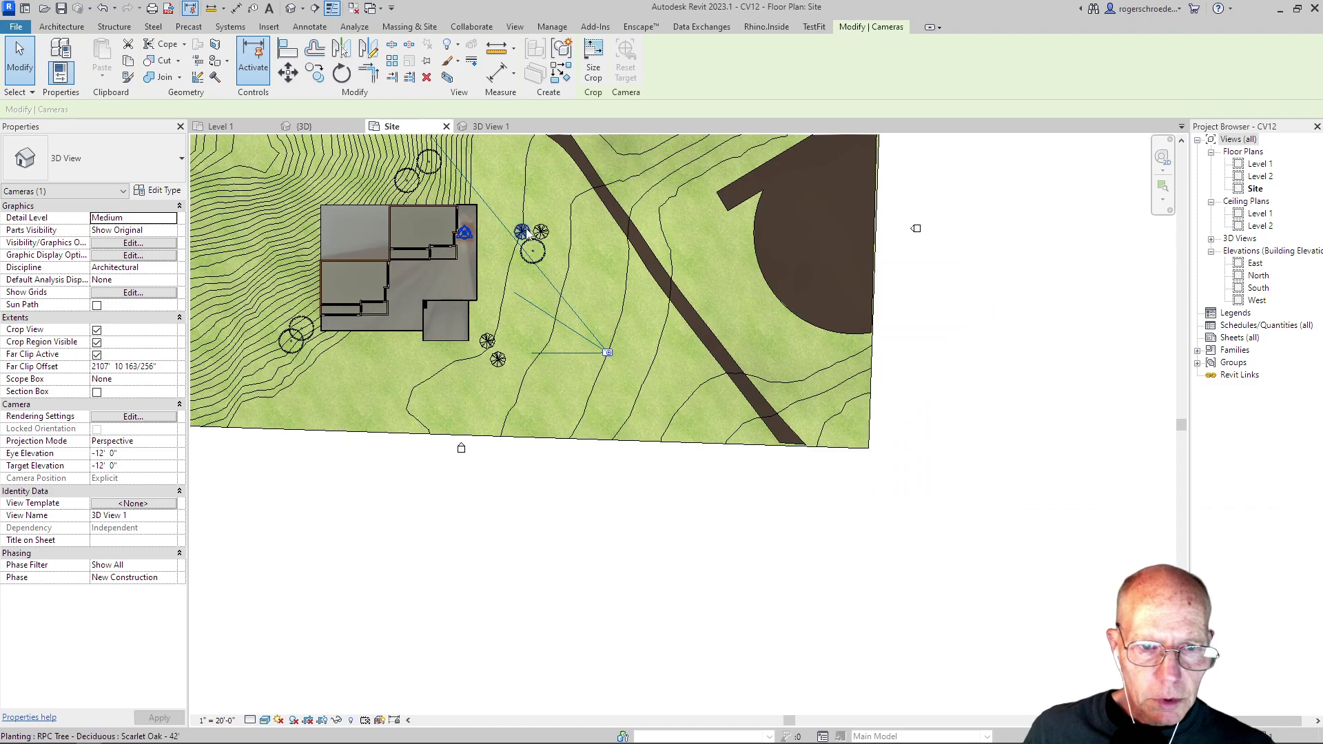
mouse_move(524, 233)
left_mouse_down()
mouse_move(499, 232)
mouse_move(542, 234)
mouse_move(525, 244)
mouse_move(506, 228)
left_mouse_up()
left_click(486, 127)
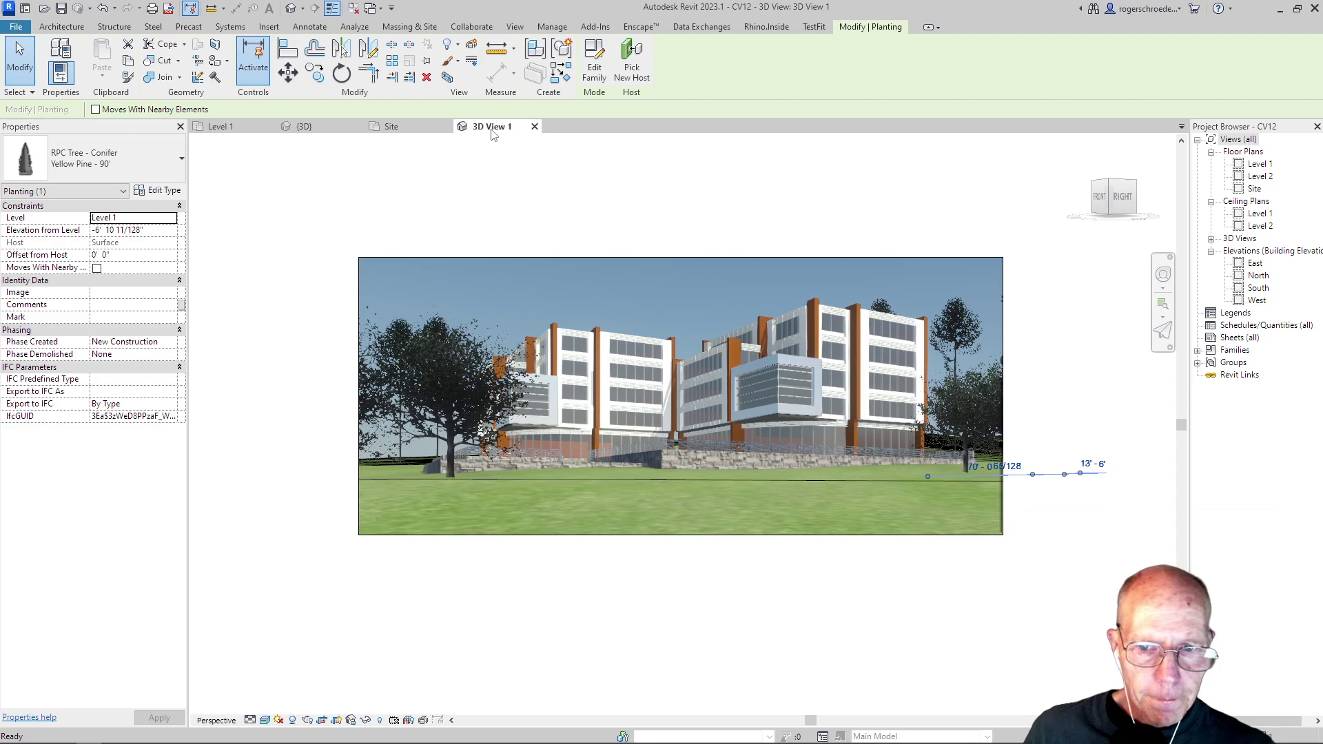
In 3D View 1, shift the foreground Scarlet Oak left so it clears the building's facade, and deselect it.
left_click(490, 169)
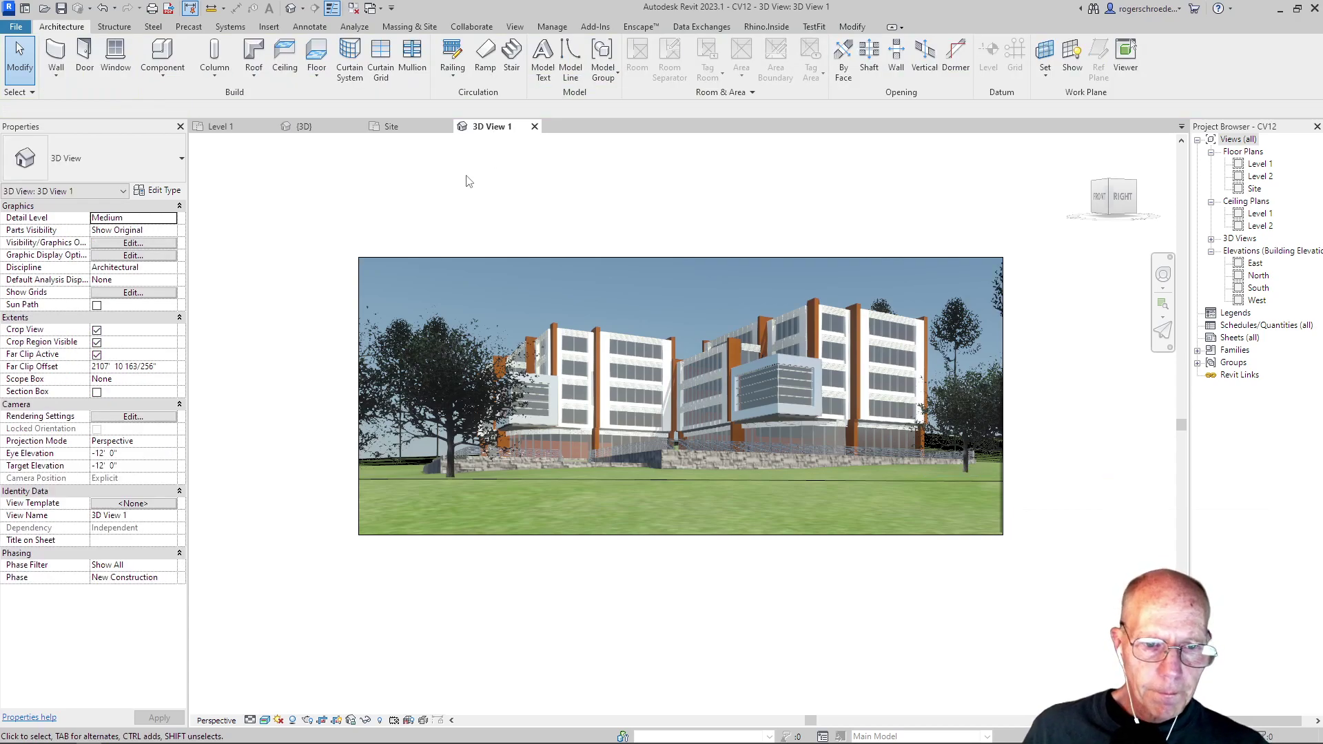
left_click(445, 374)
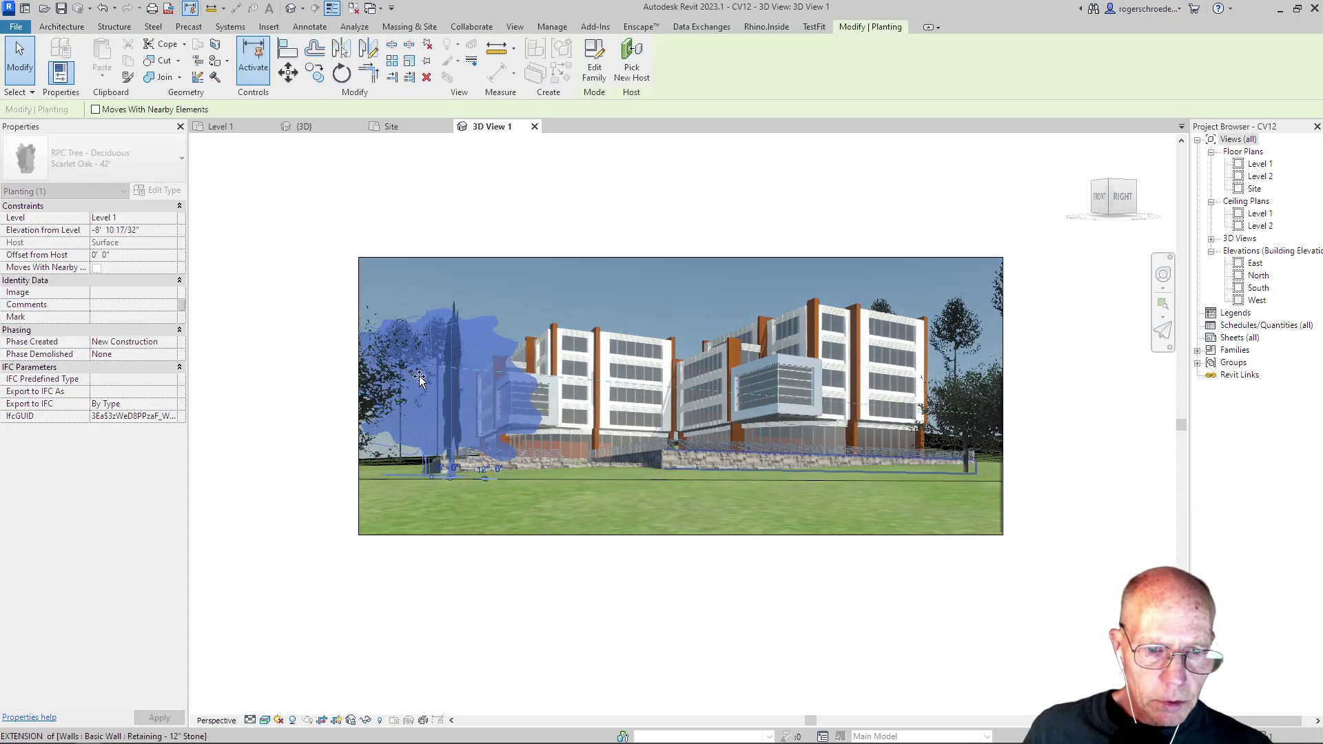
left_click(300, 277)
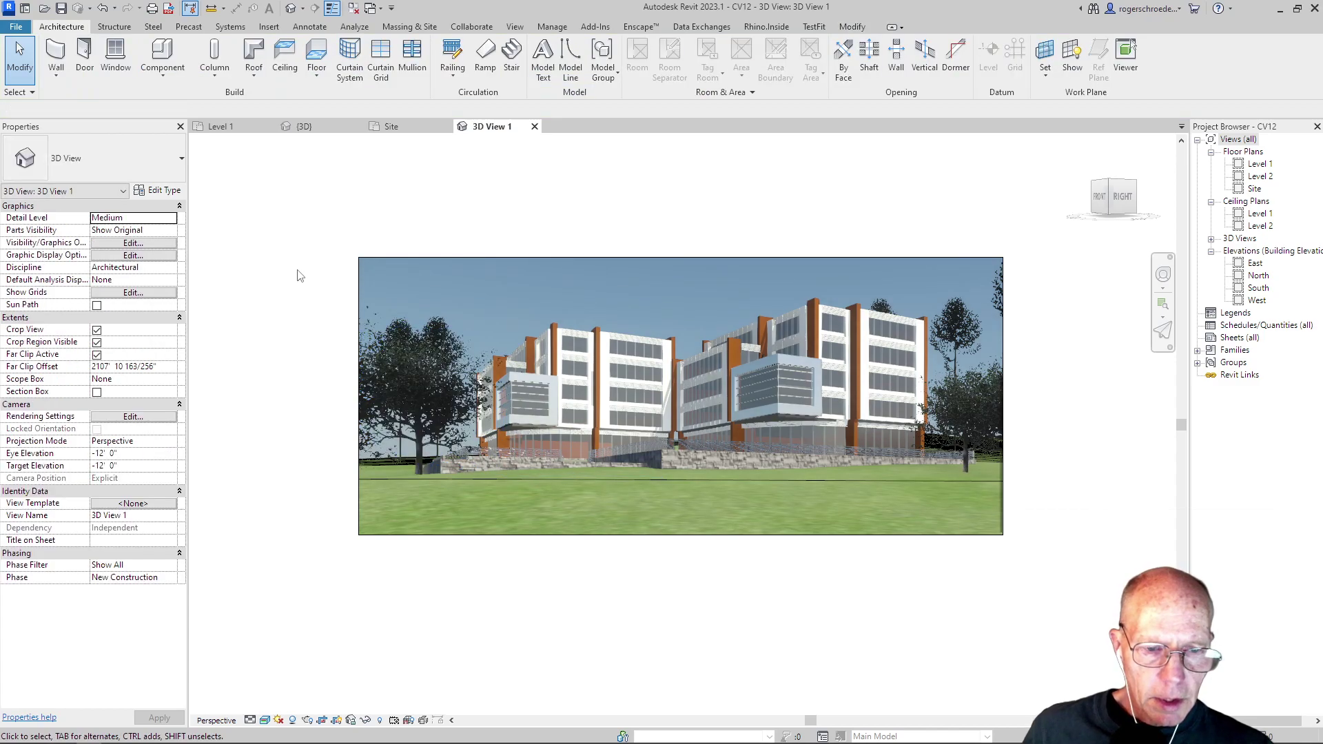
Change the outer southwest Yellow Pine to the RPC Tree - Deciduous type Lombardy Poplar - 40'.
left_click(399, 321)
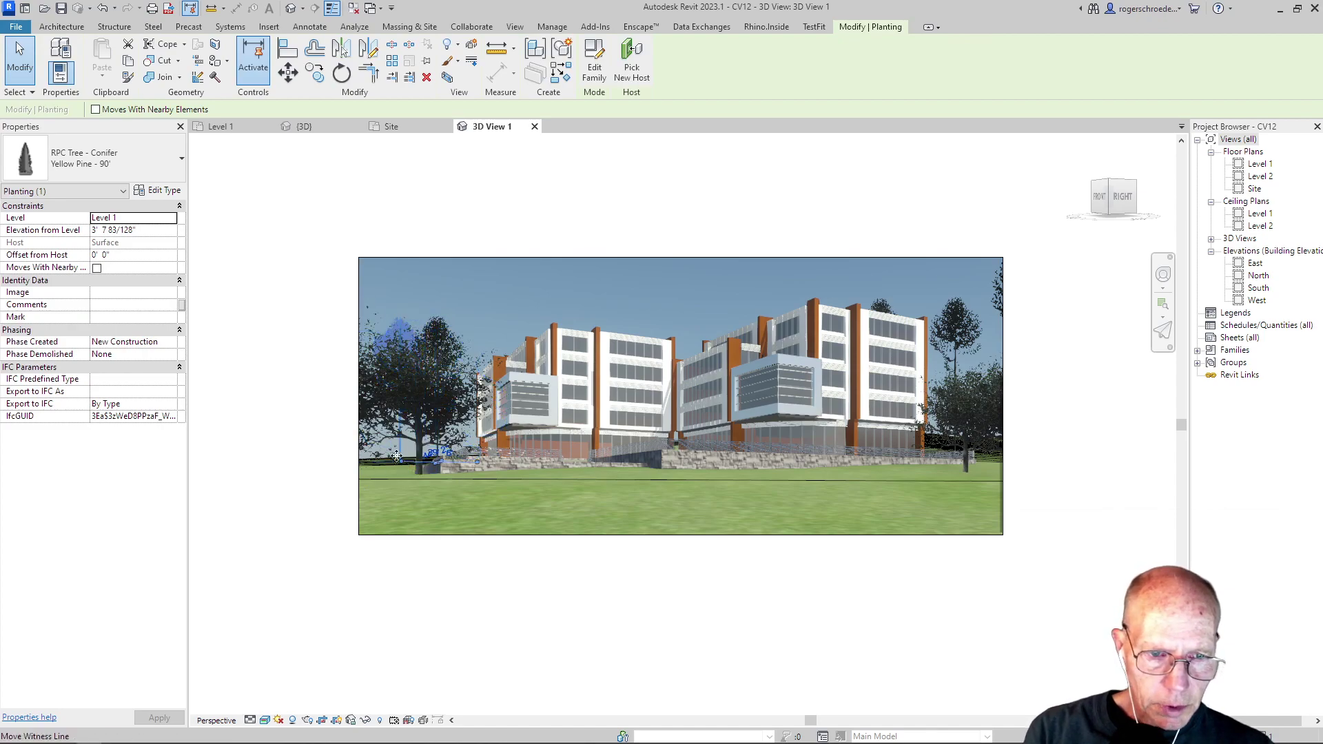
left_click(400, 128)
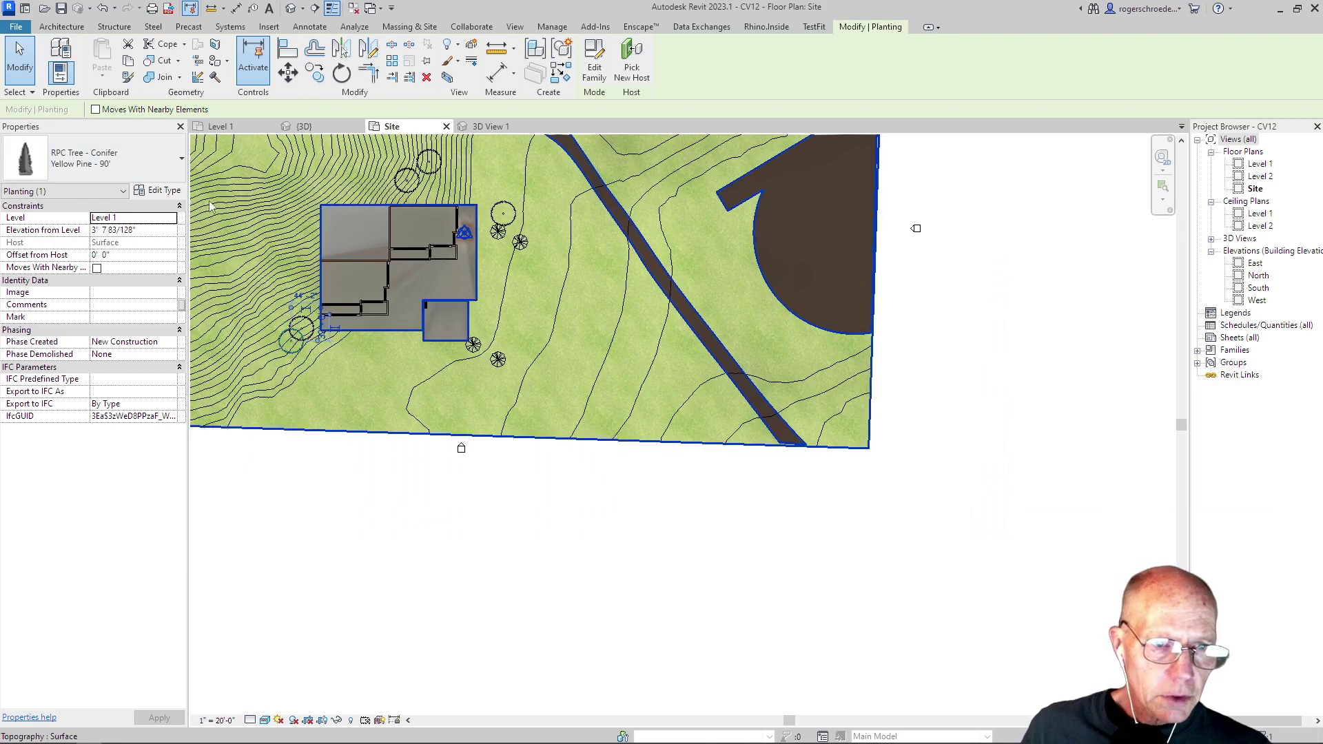
left_click(132, 162)
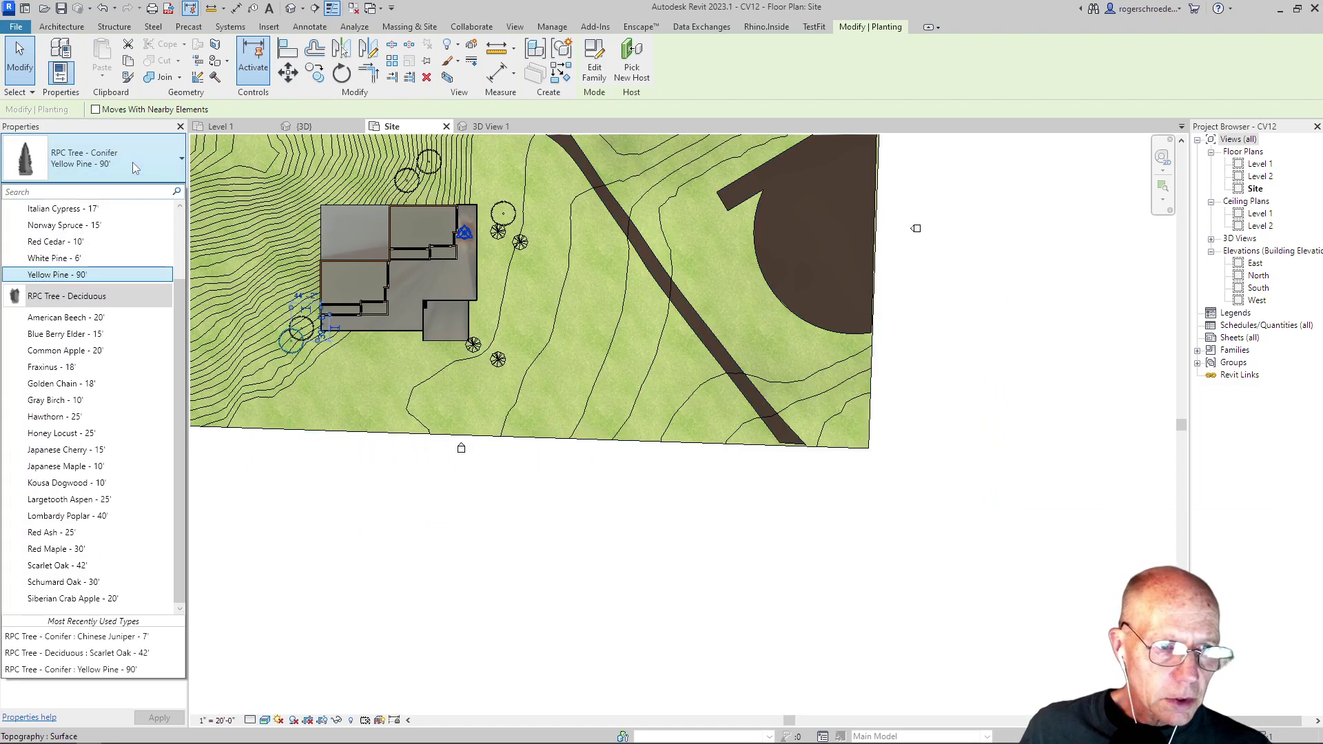
left_click(69, 516)
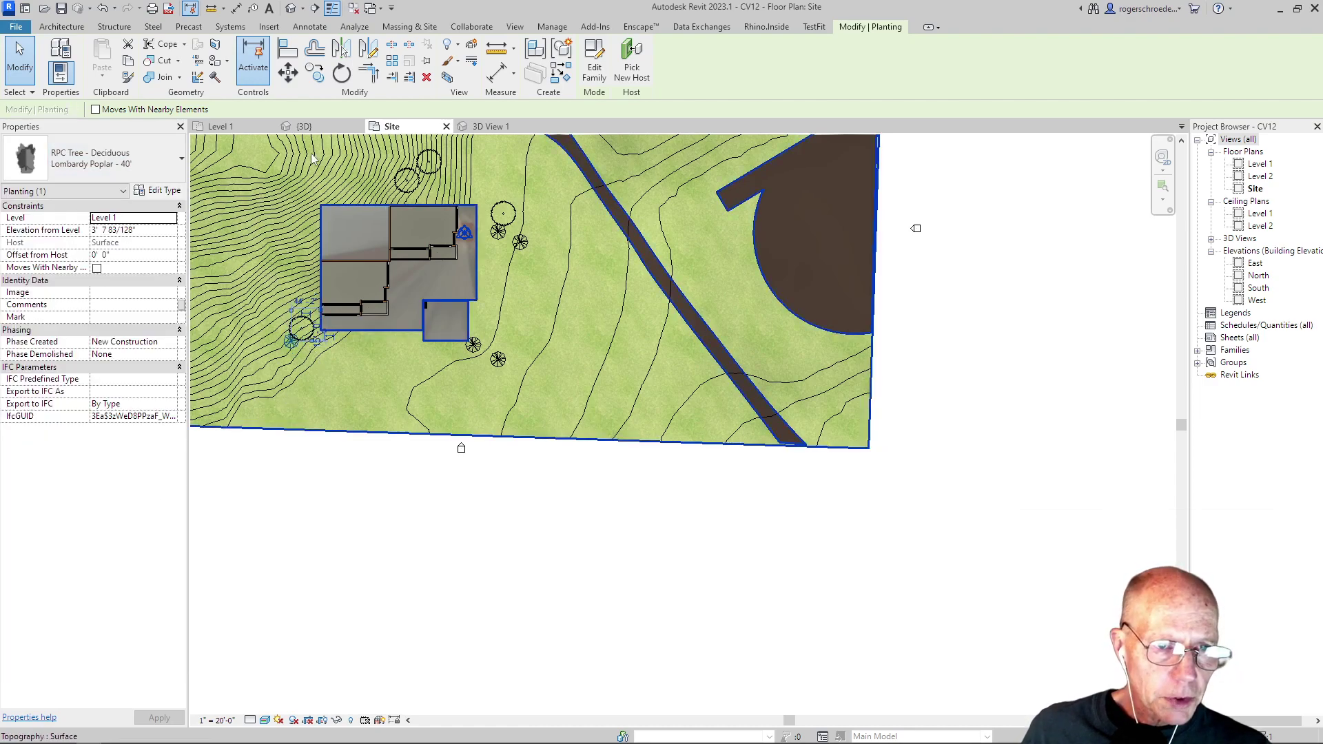
Place more Lombardy Poplar - 40' trees beside the southwest and north pines in the Site plan, and check them in 3D View 1.
left_click(76, 25)
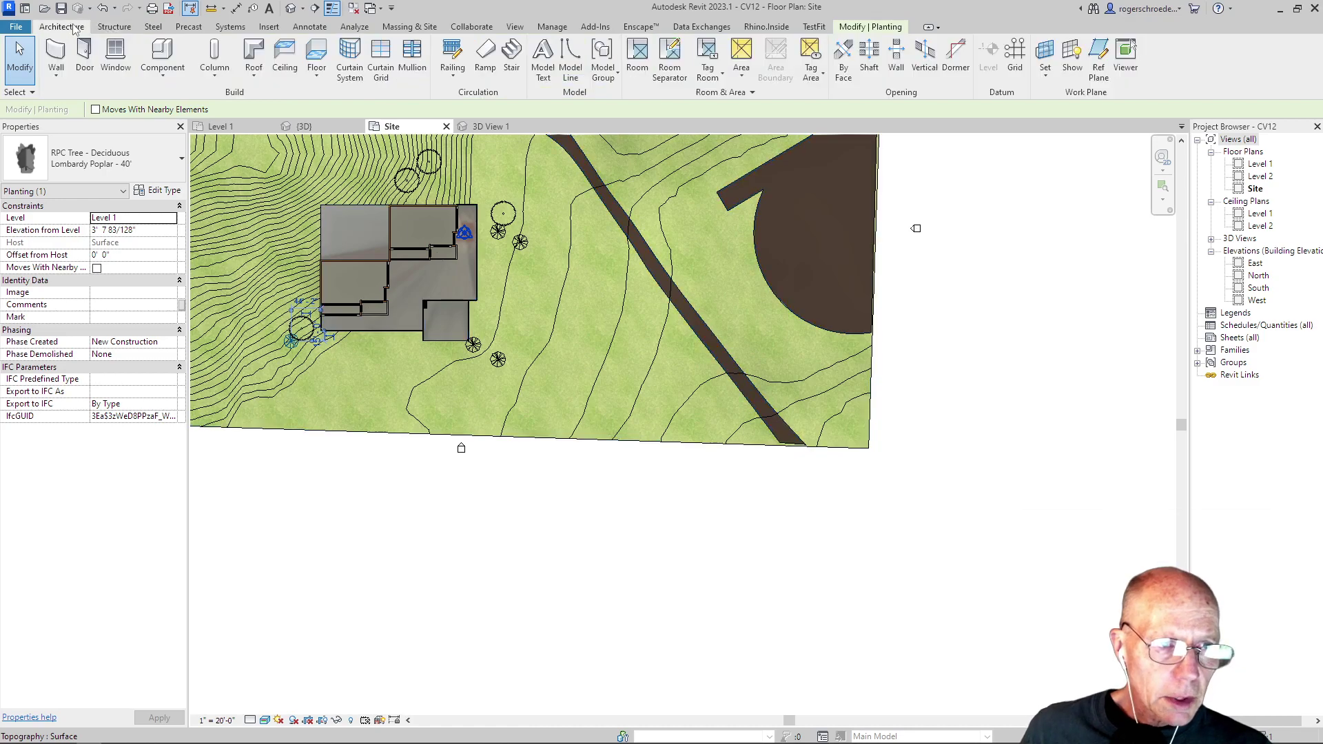
left_click(162, 71)
left_click(172, 102)
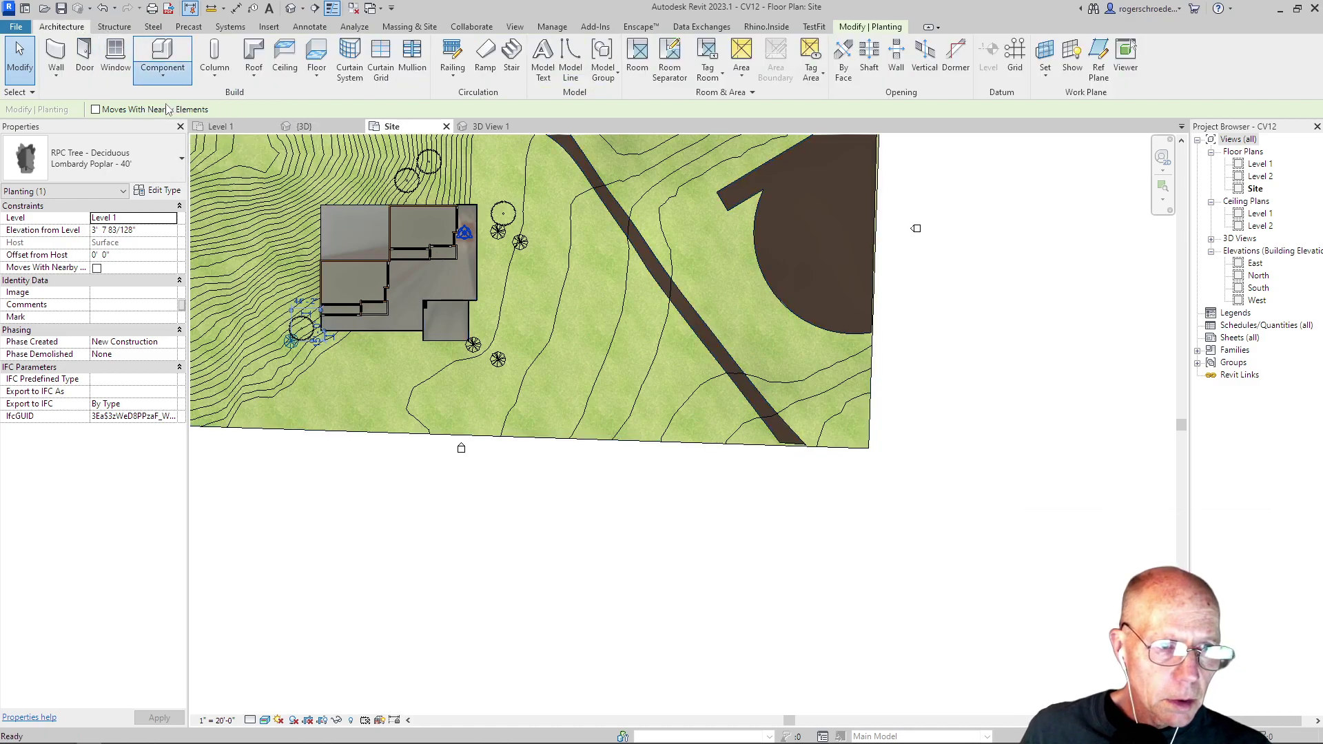
left_click(95, 167)
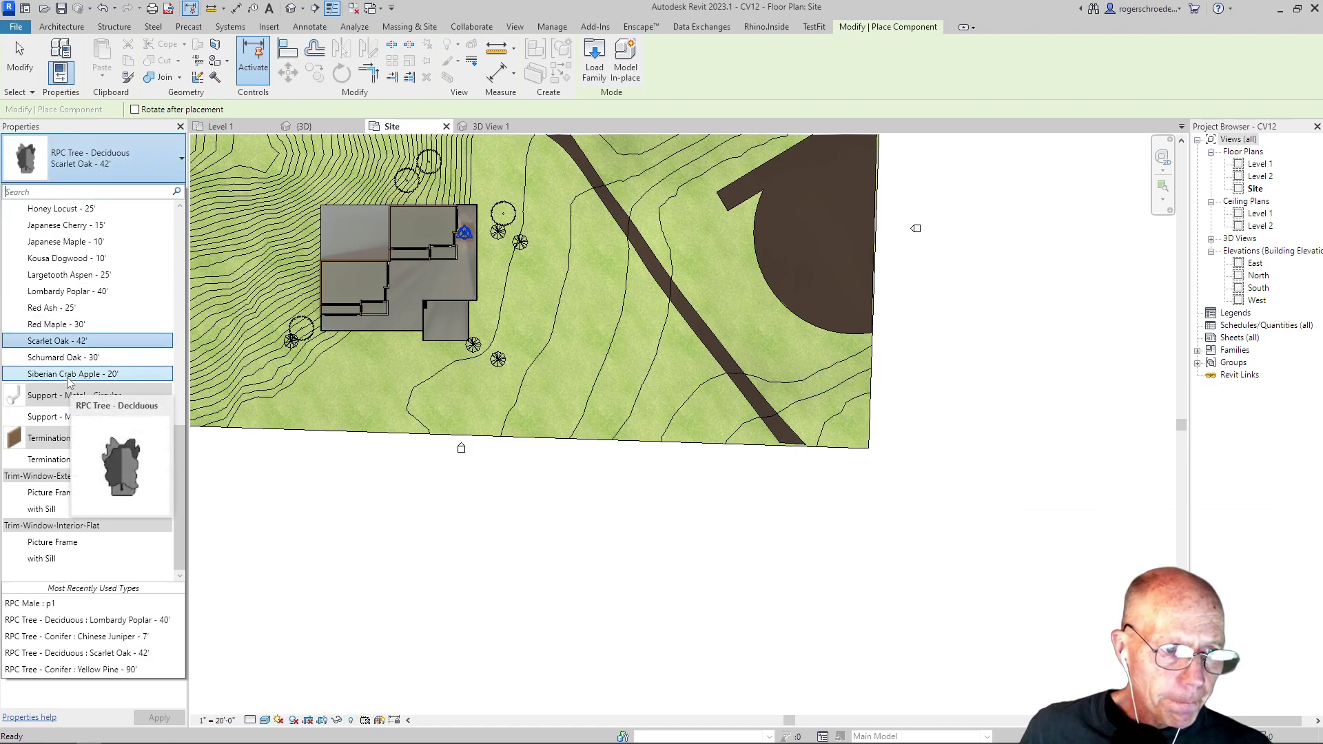
left_click(72, 292)
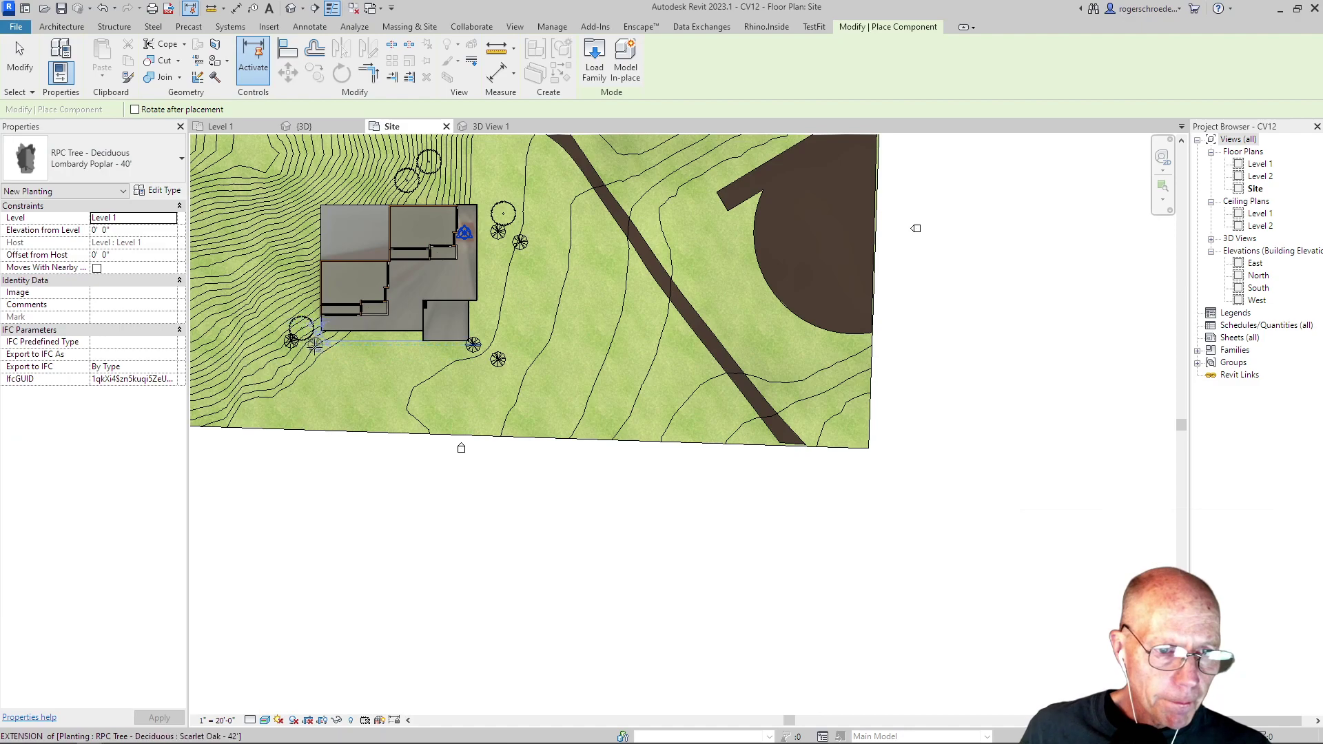
left_click(314, 343)
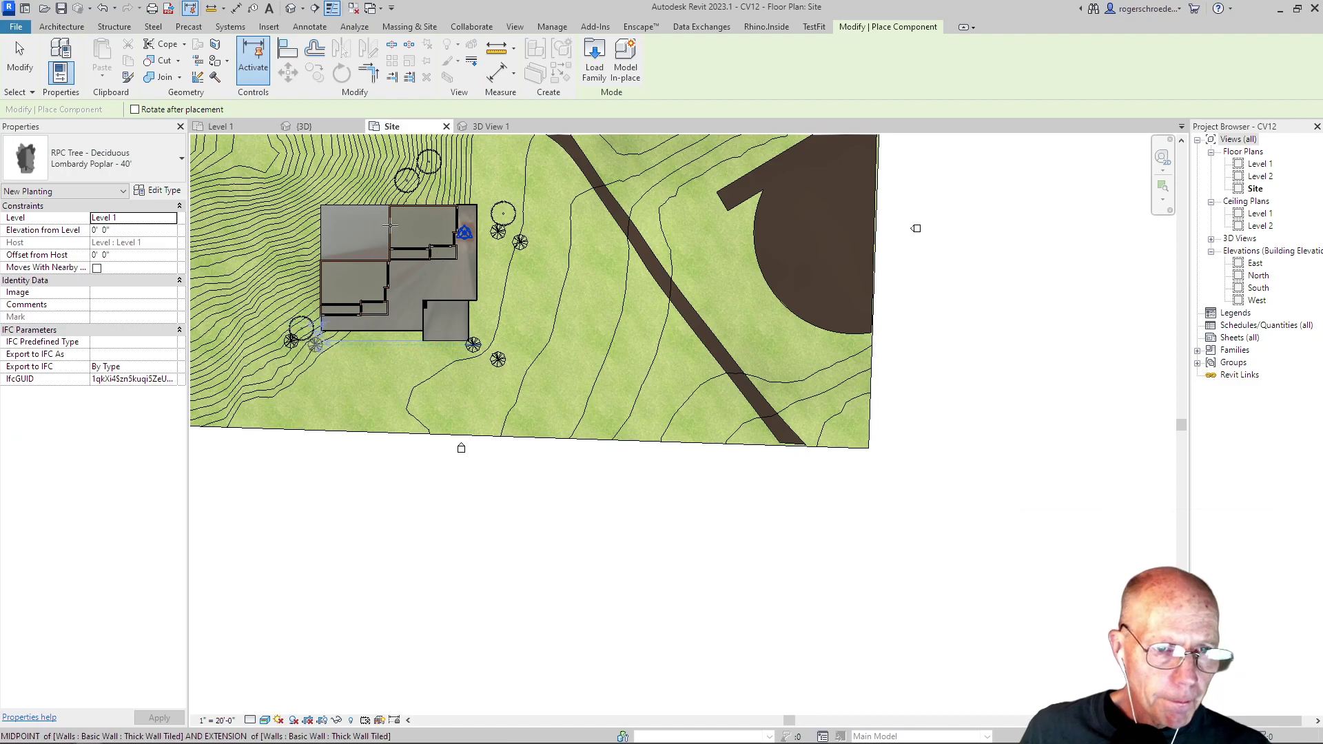
left_click(421, 181)
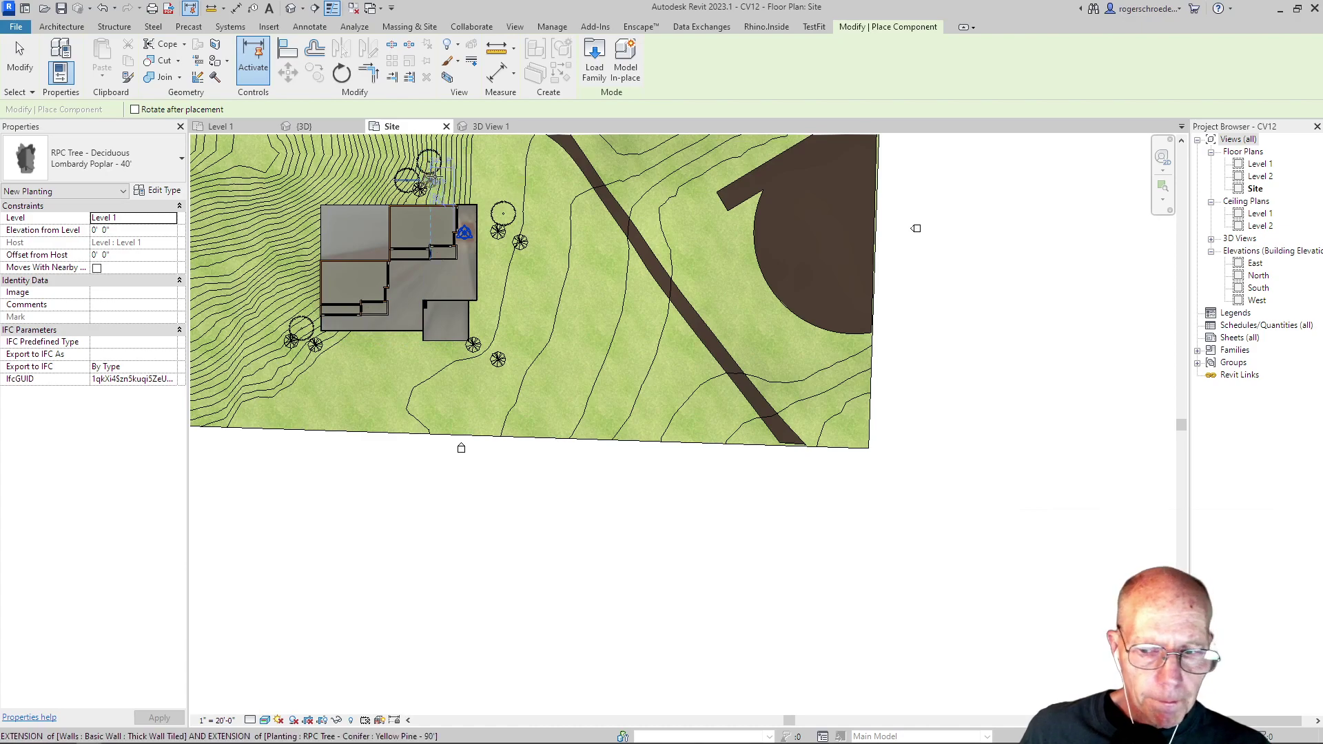
left_click(492, 127)
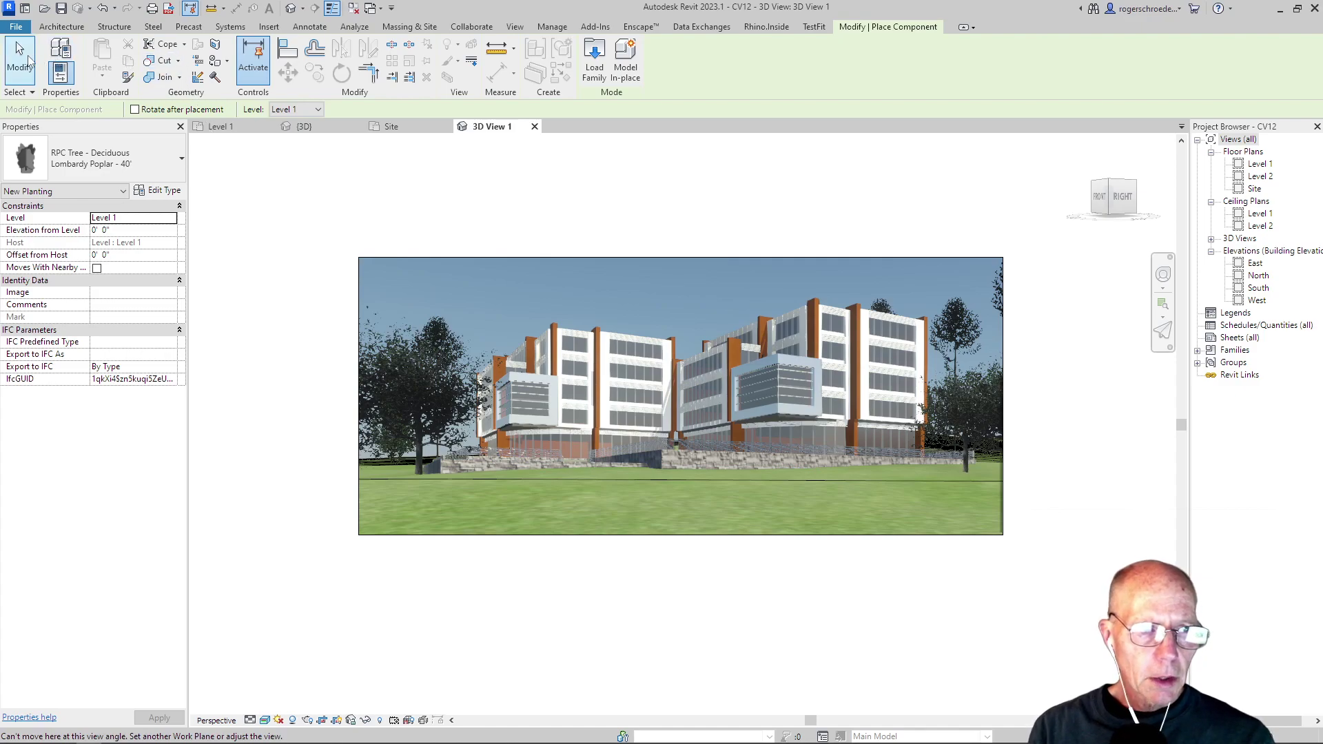
left_click(21, 57)
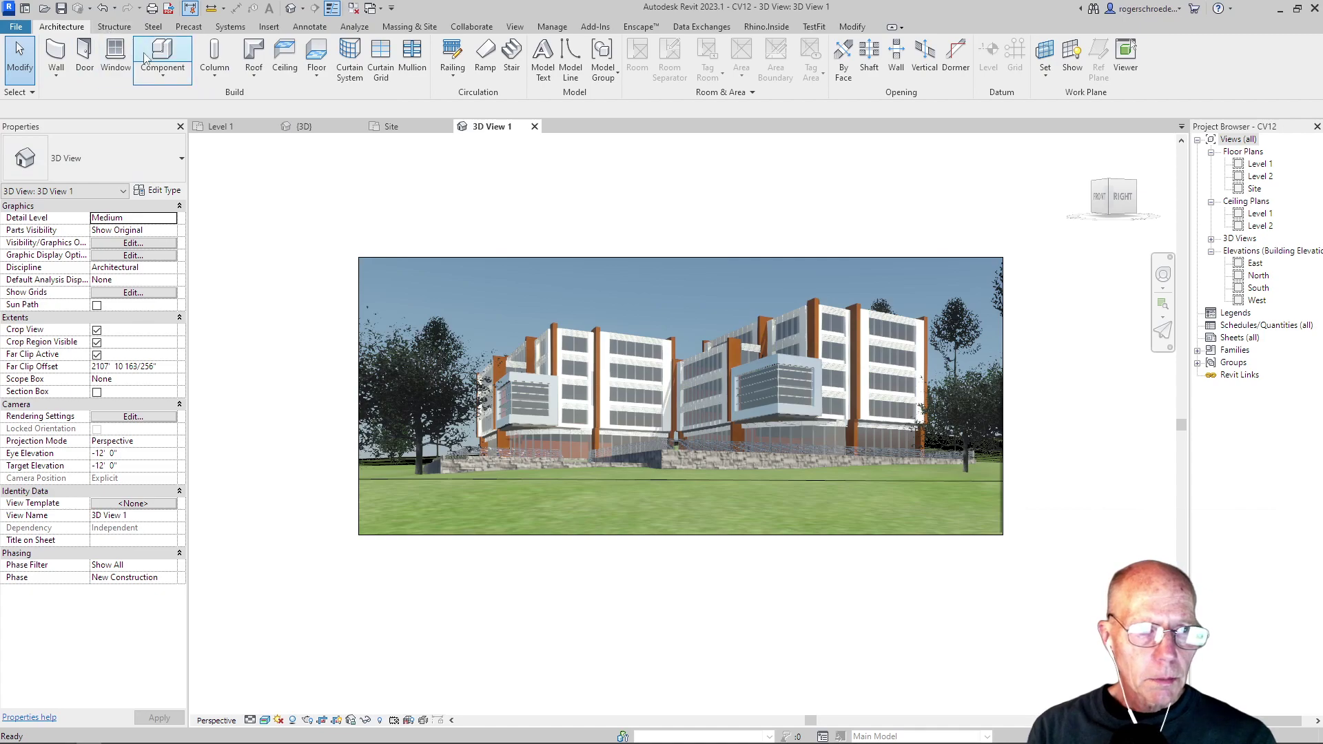
Start placing a component with the RPC Male type p1 and duplicate that type as p2.
left_click(163, 72)
left_click(161, 102)
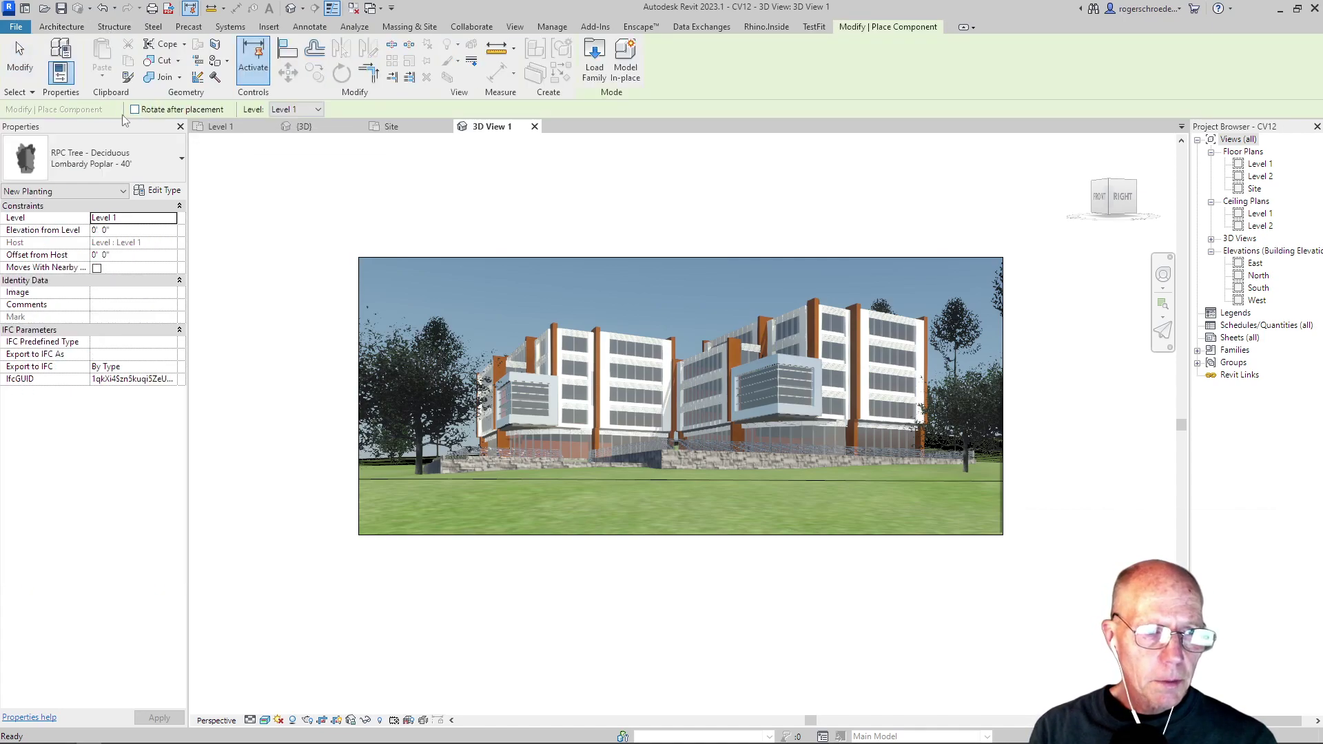
left_click(121, 148)
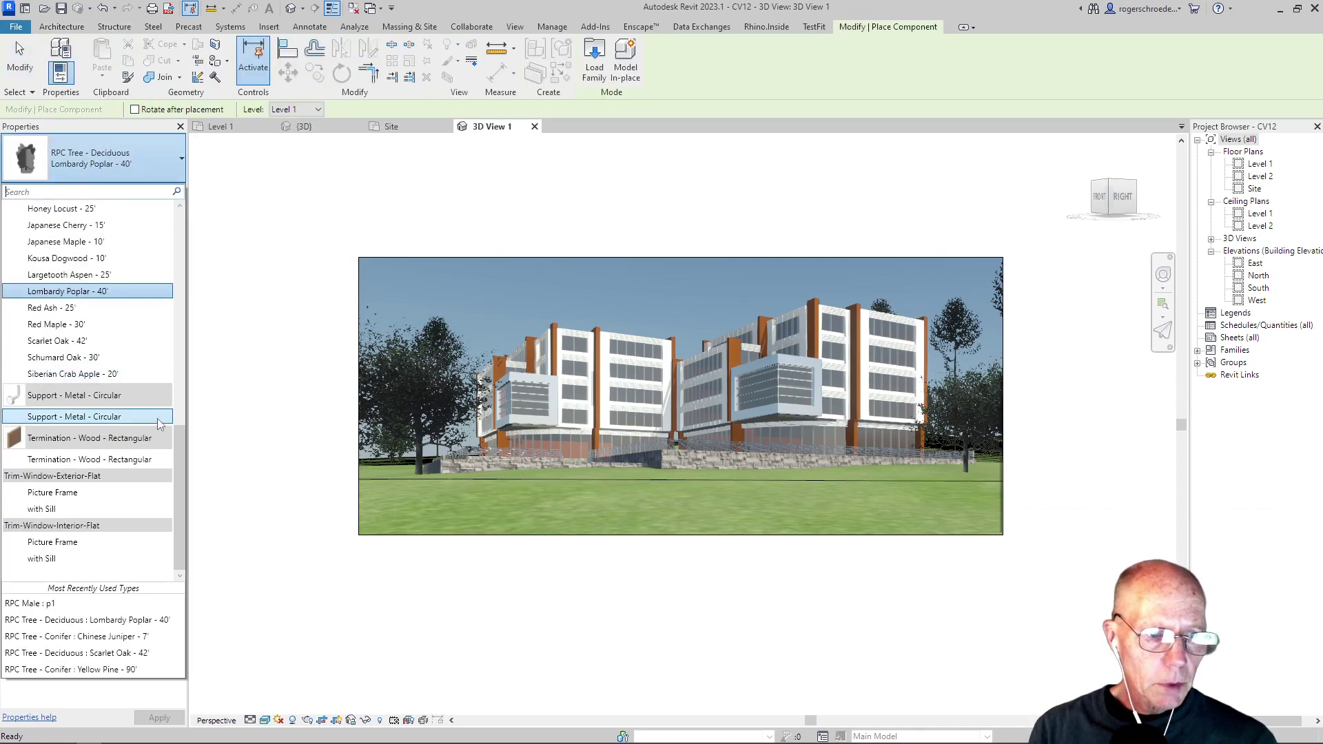
left_click_drag(179, 465, 230, 354)
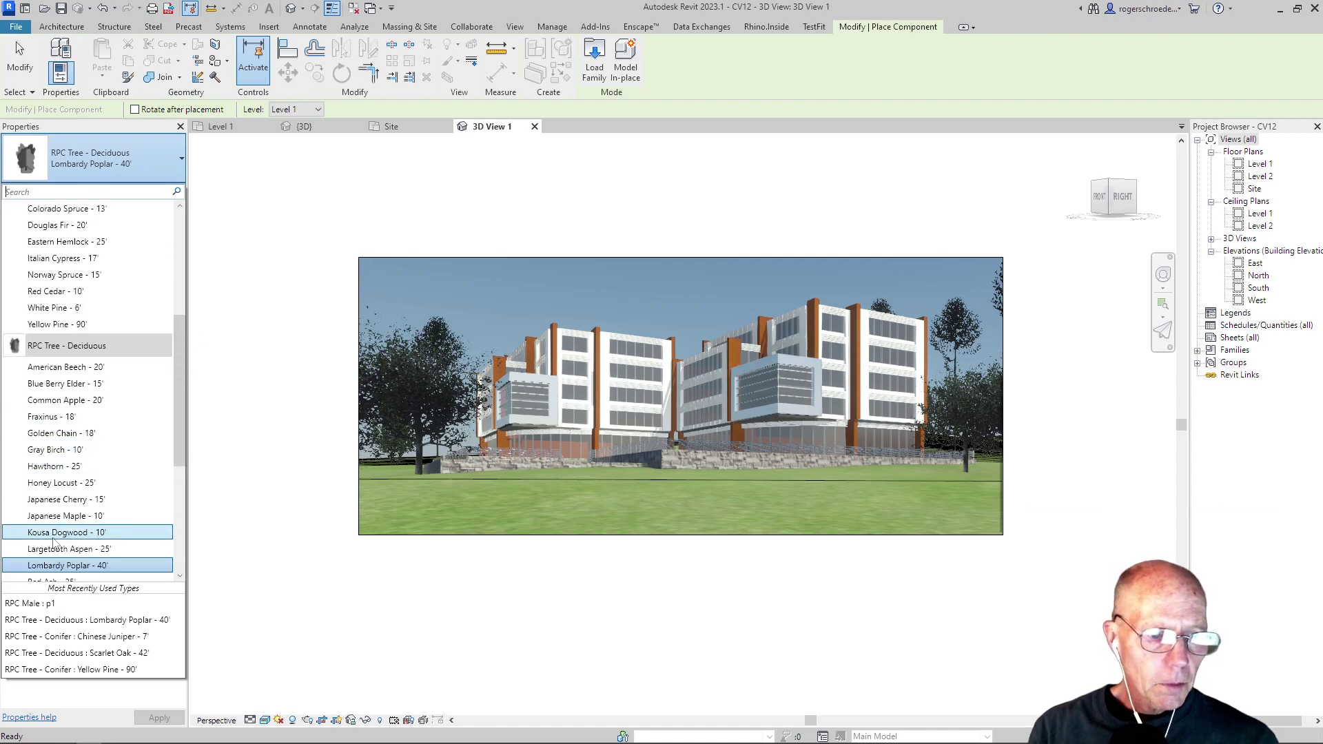
left_click(27, 604)
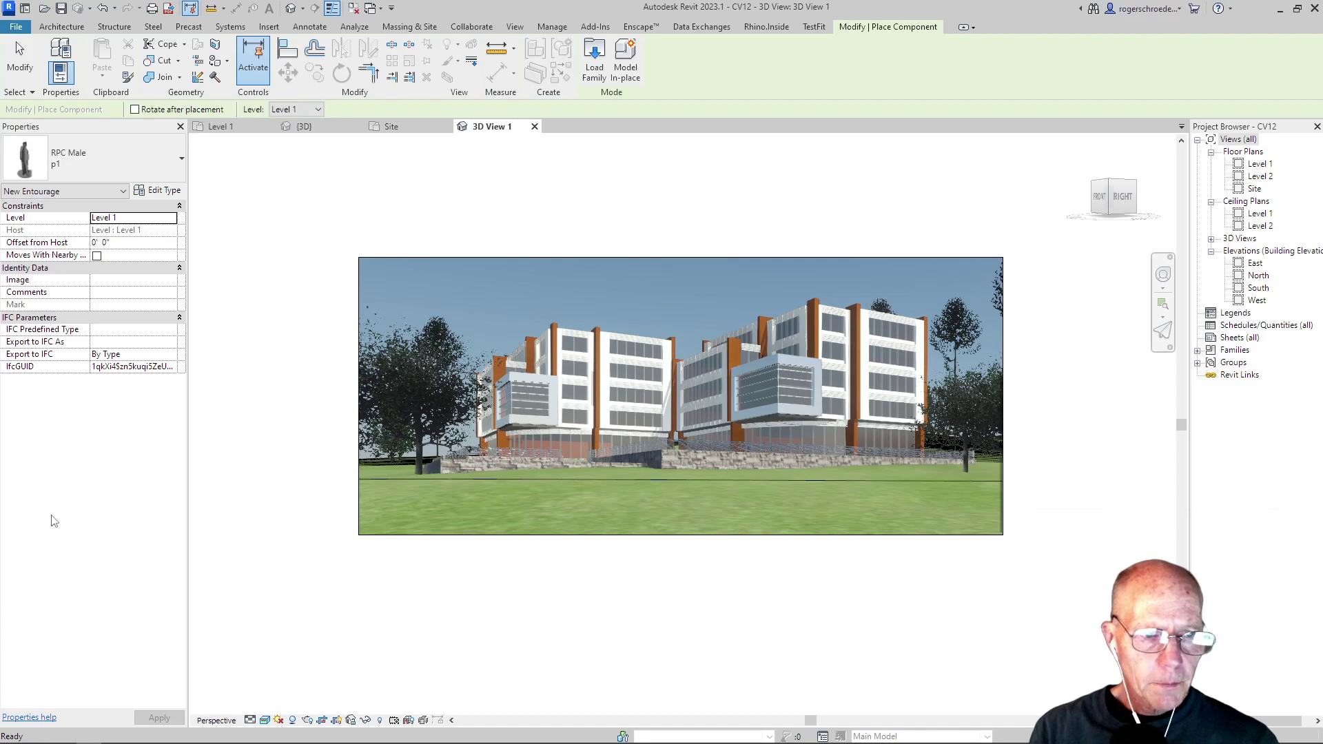
left_click(161, 192)
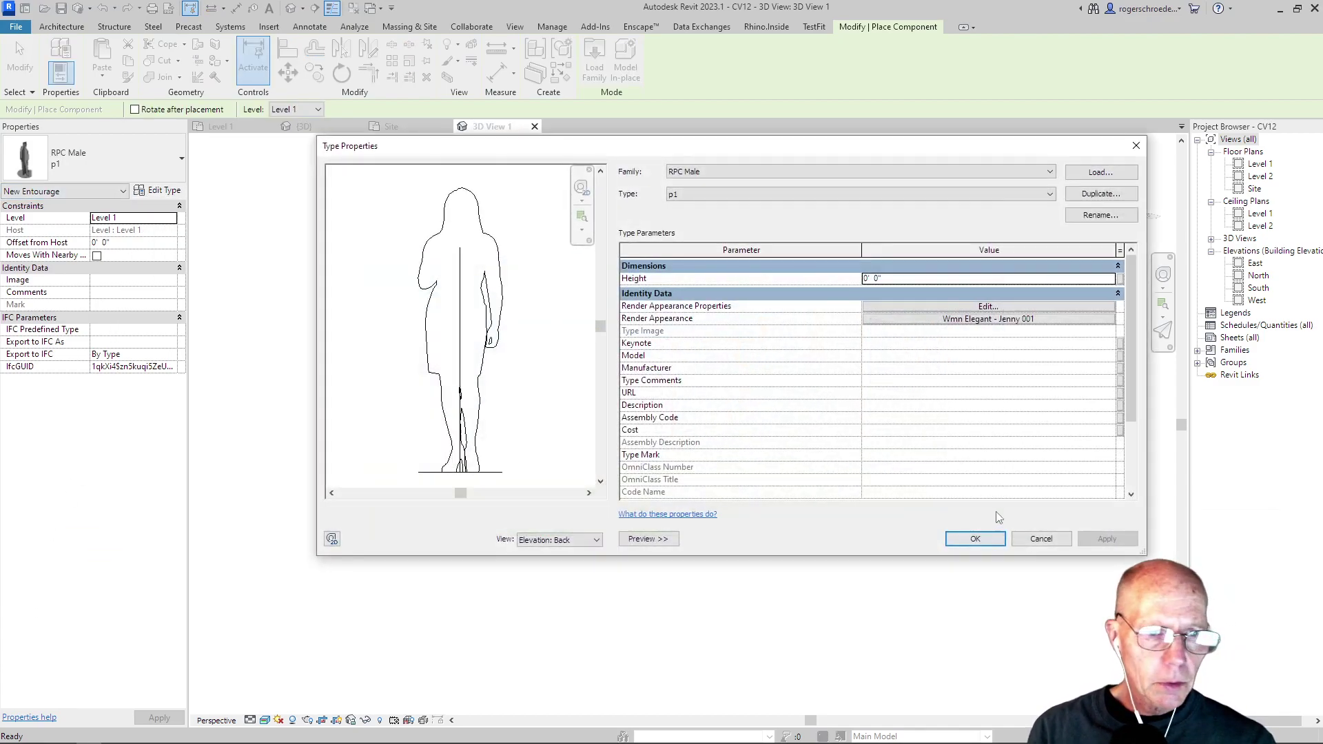
left_click(1133, 195)
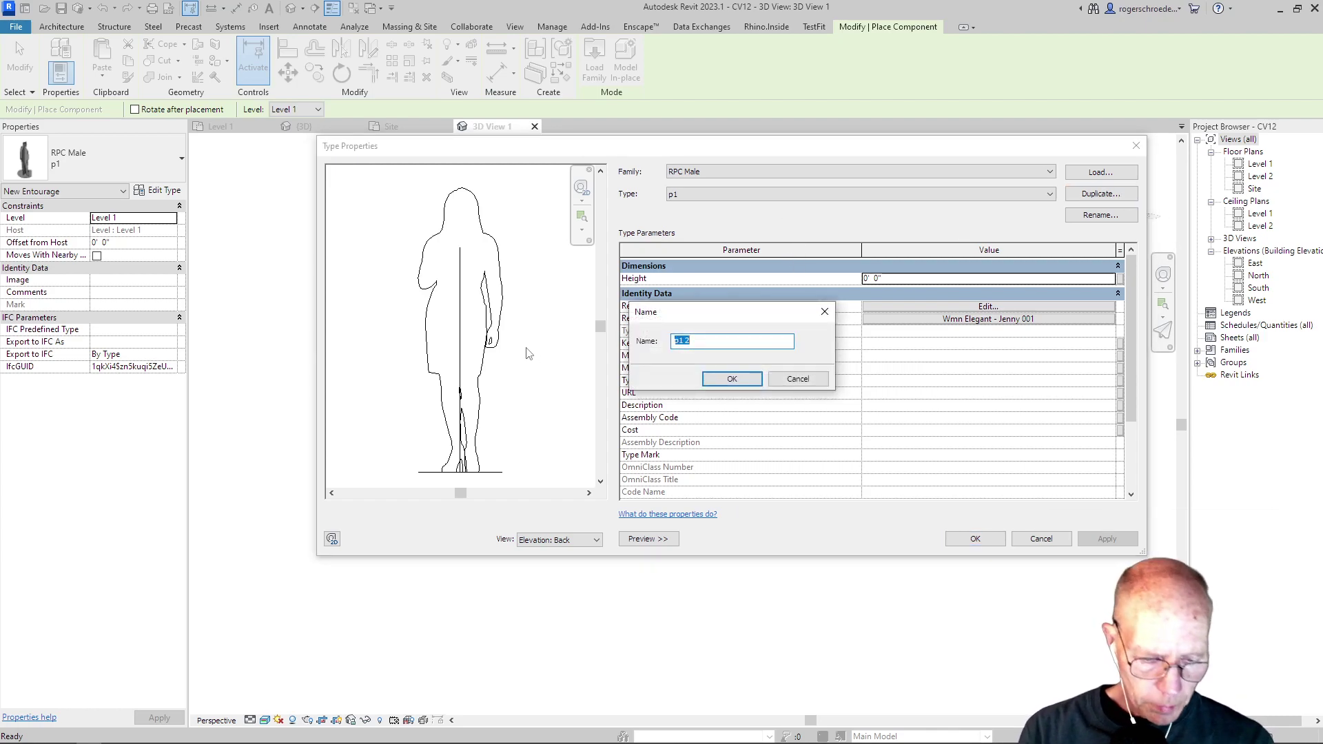
type("p2")
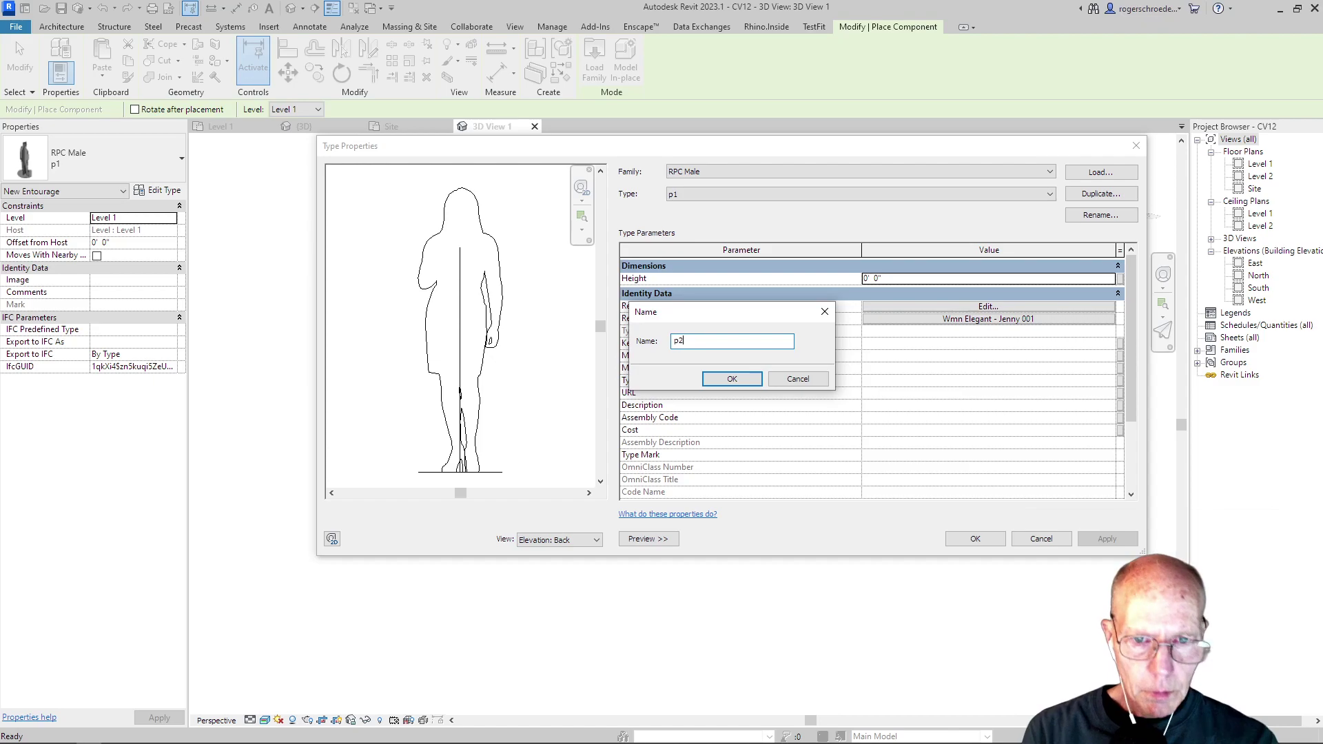
left_click(741, 379)
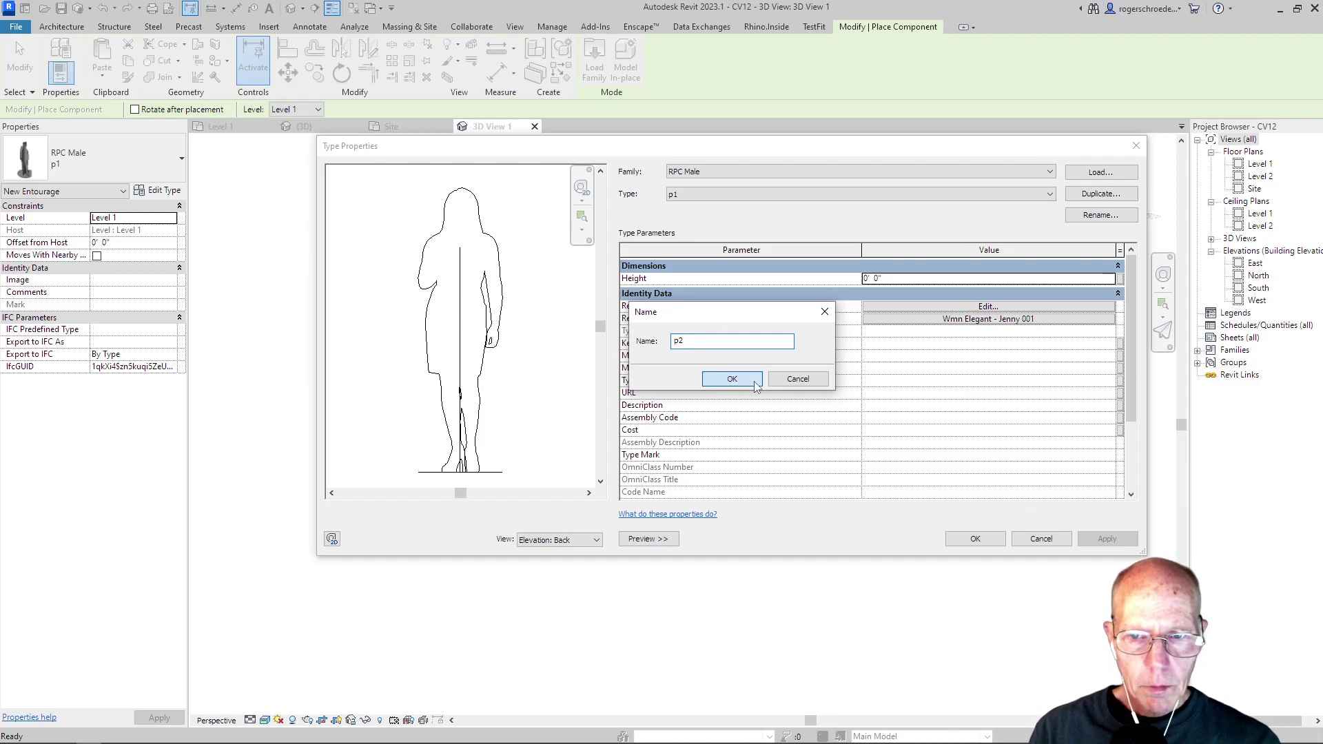
Set the render appearance of the RPC Male type p2 to Man Casual - Jshawn 002 and accept the type properties.
left_click(907, 322)
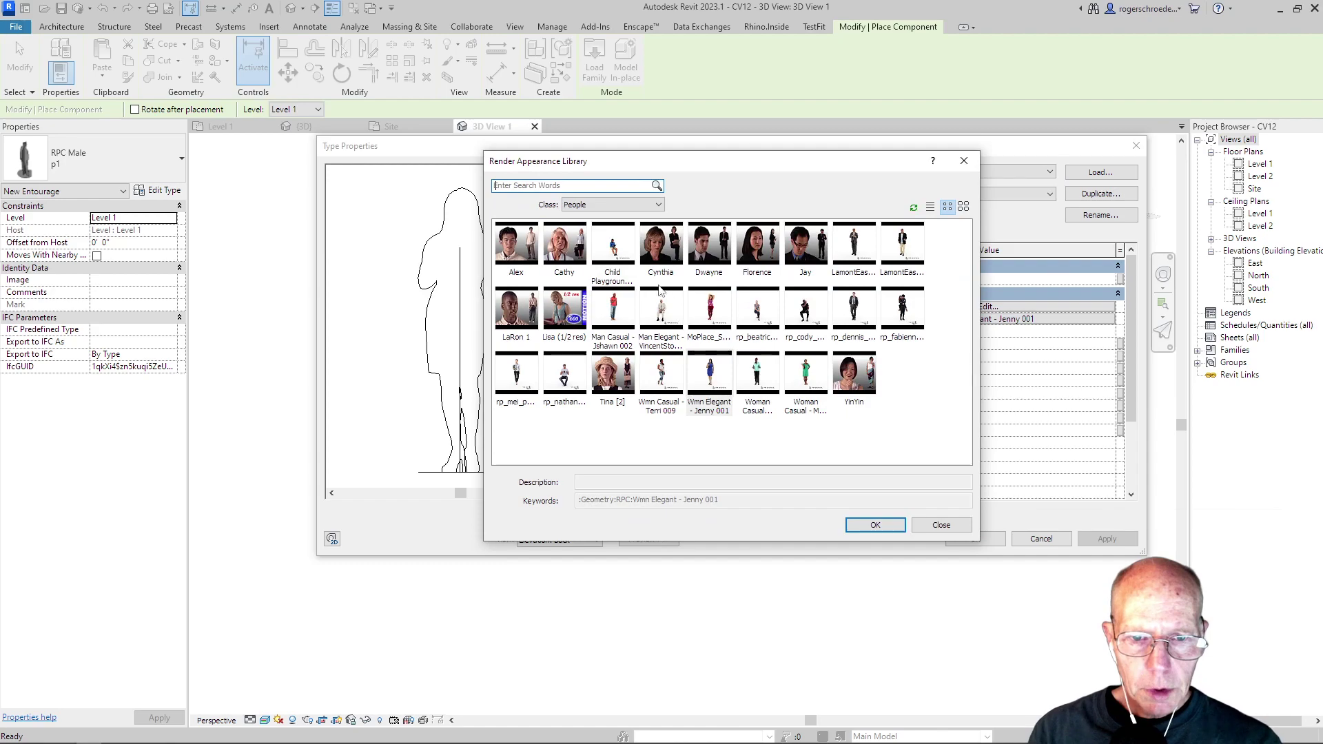
left_click(613, 313)
left_click(874, 525)
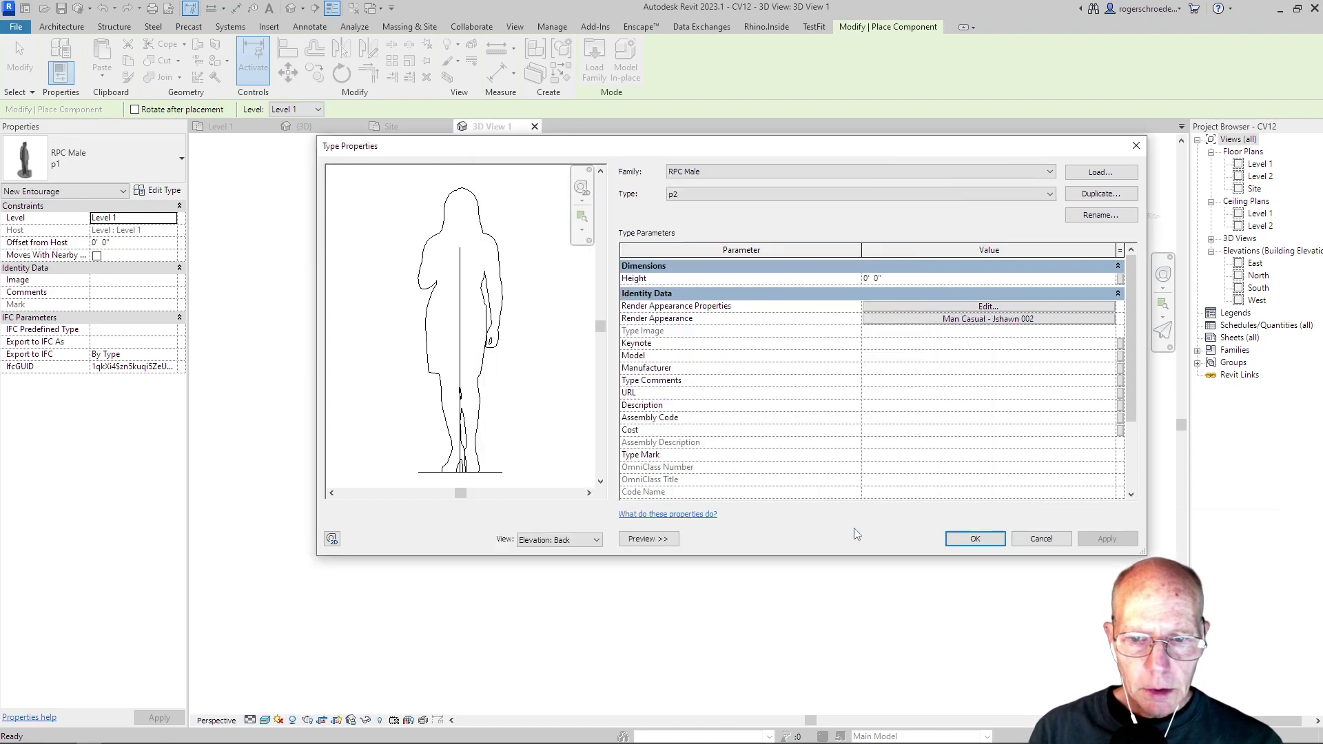
left_click(969, 543)
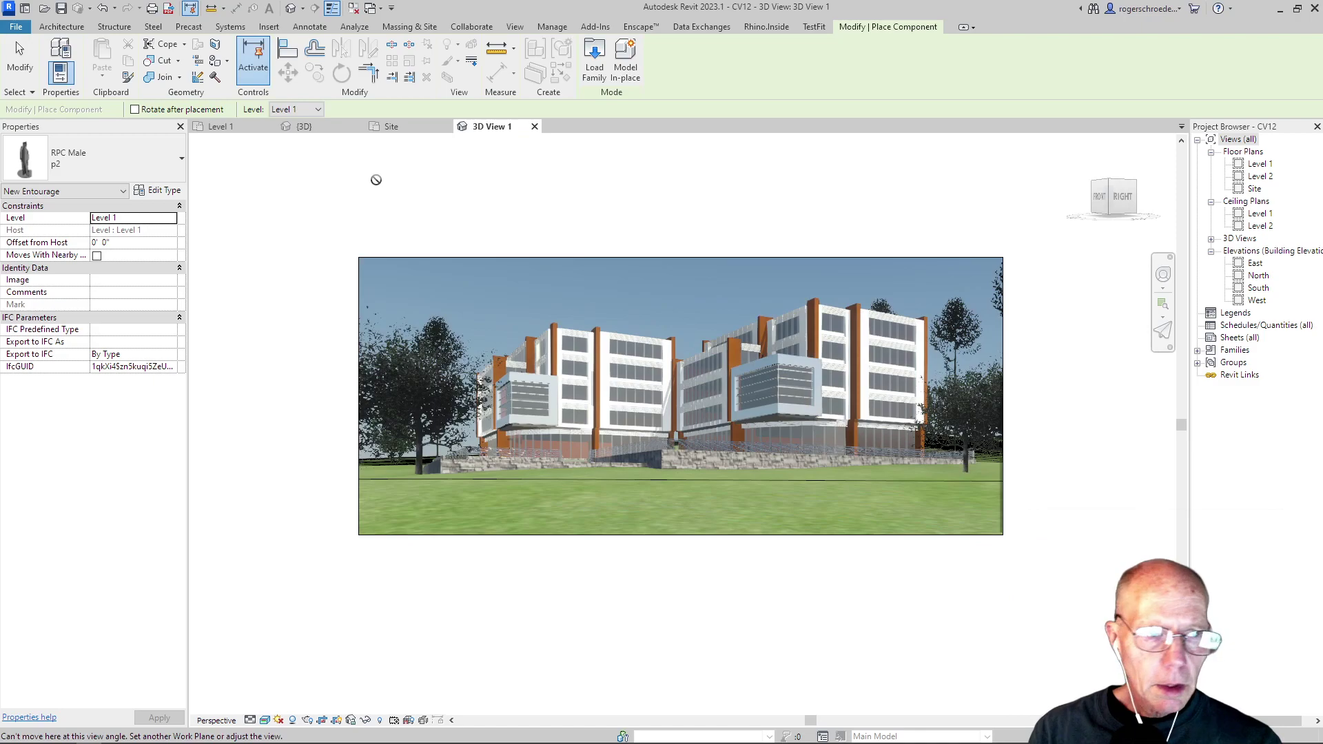
Duplicate the RPC Male type p2 as p3 and give it the render appearance Wmn Casual - Terri 009.
left_click(159, 192)
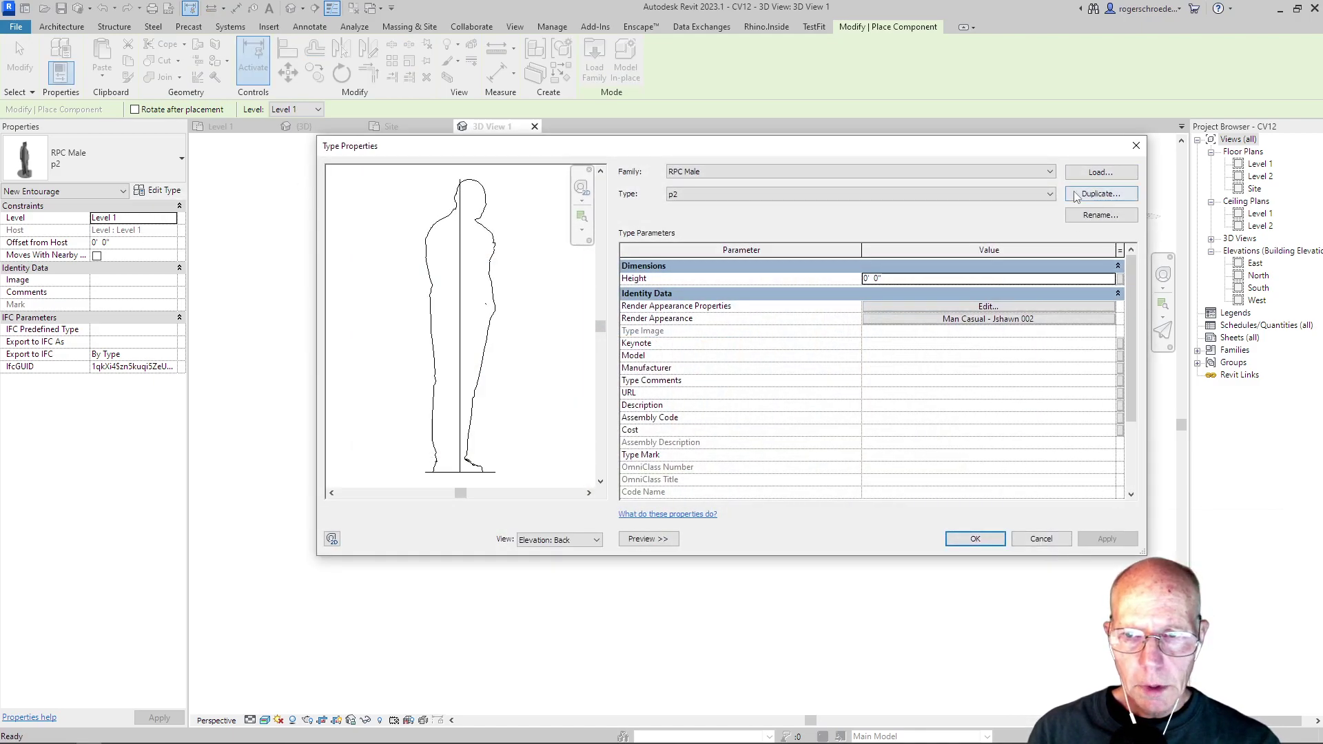
left_click(1100, 193)
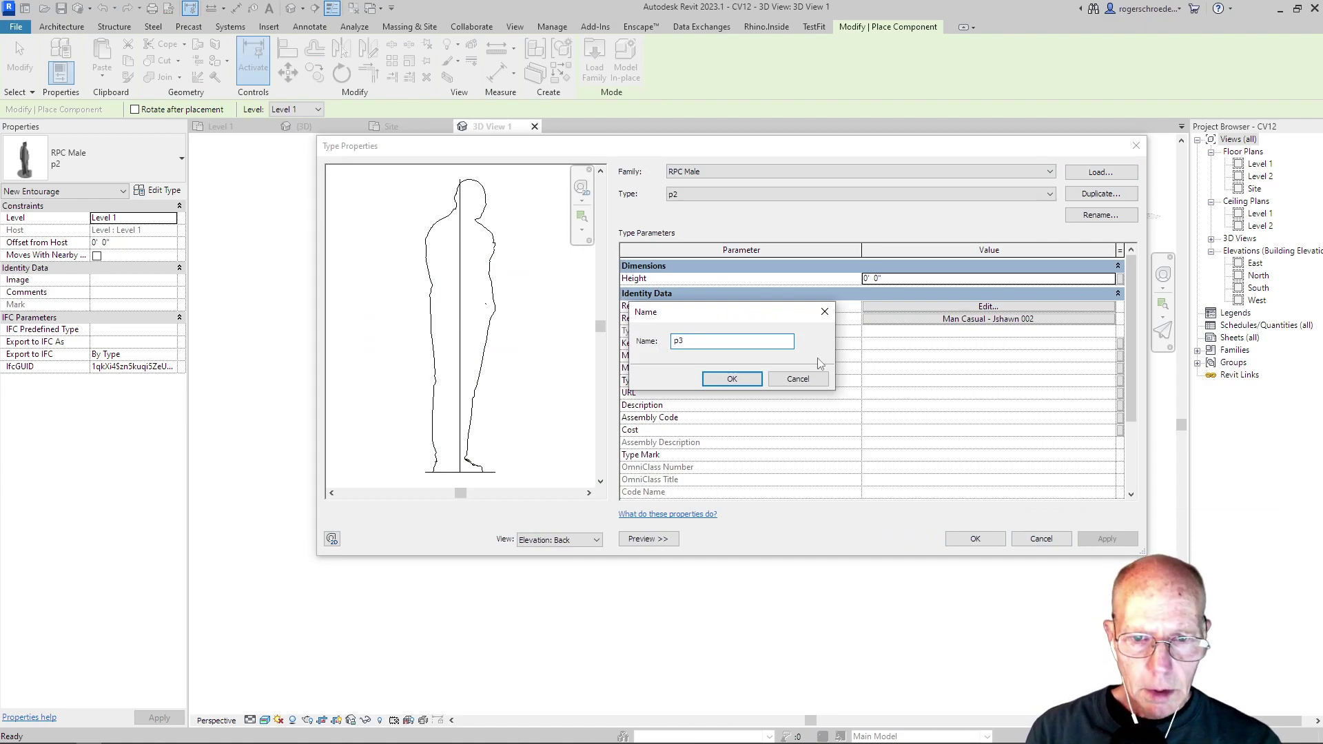
left_click(725, 381)
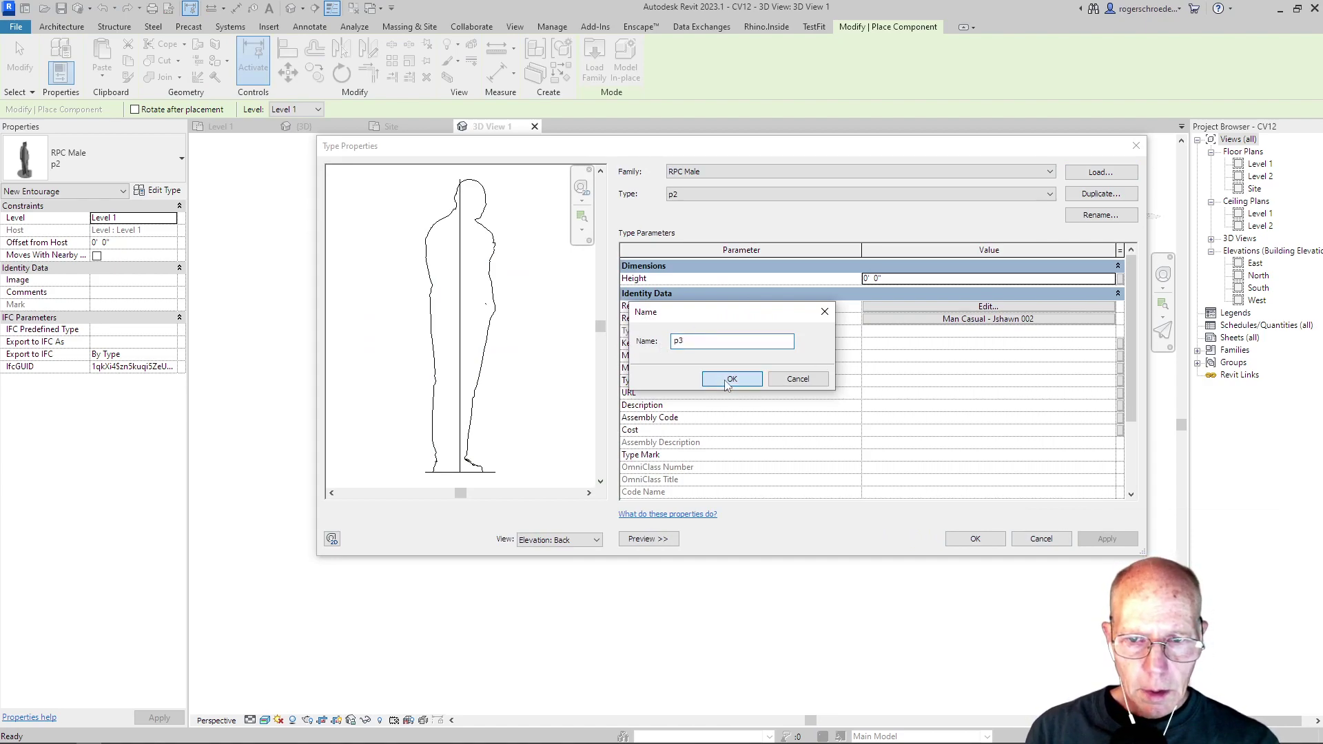
left_click(937, 320)
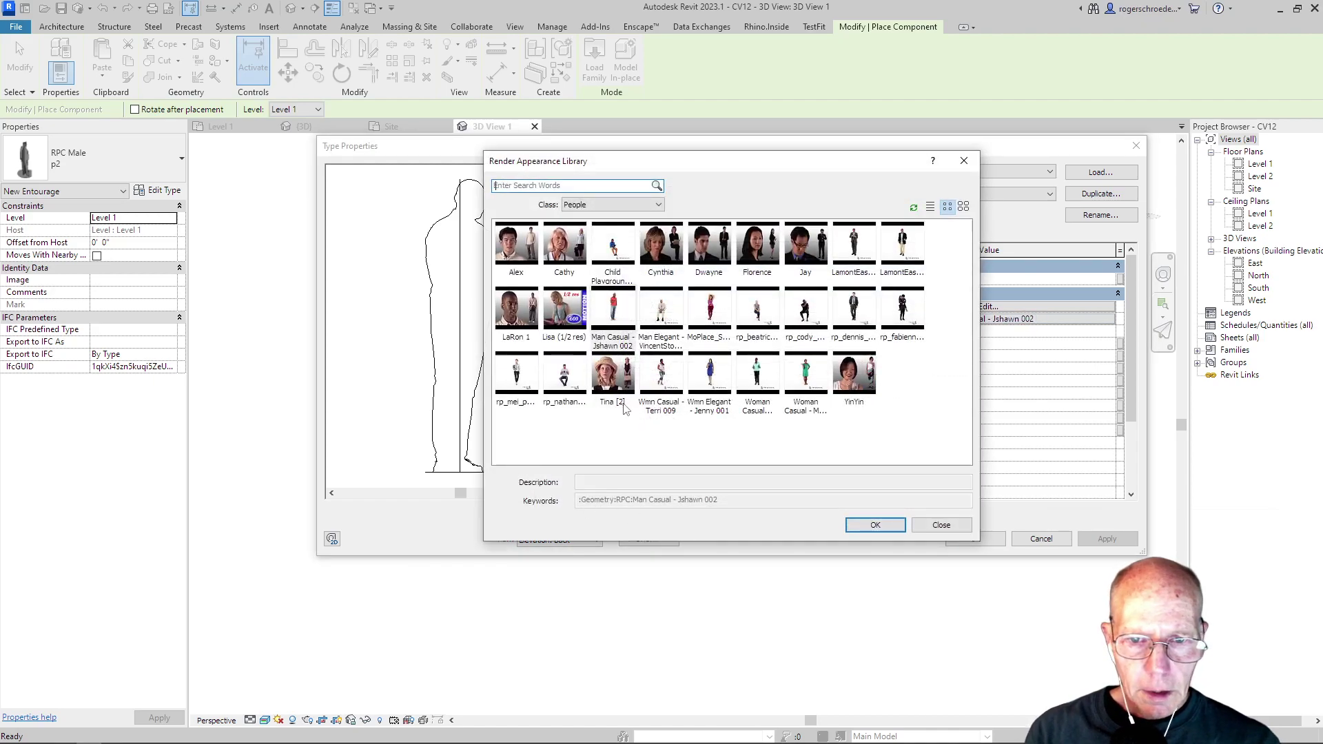
left_click(660, 379)
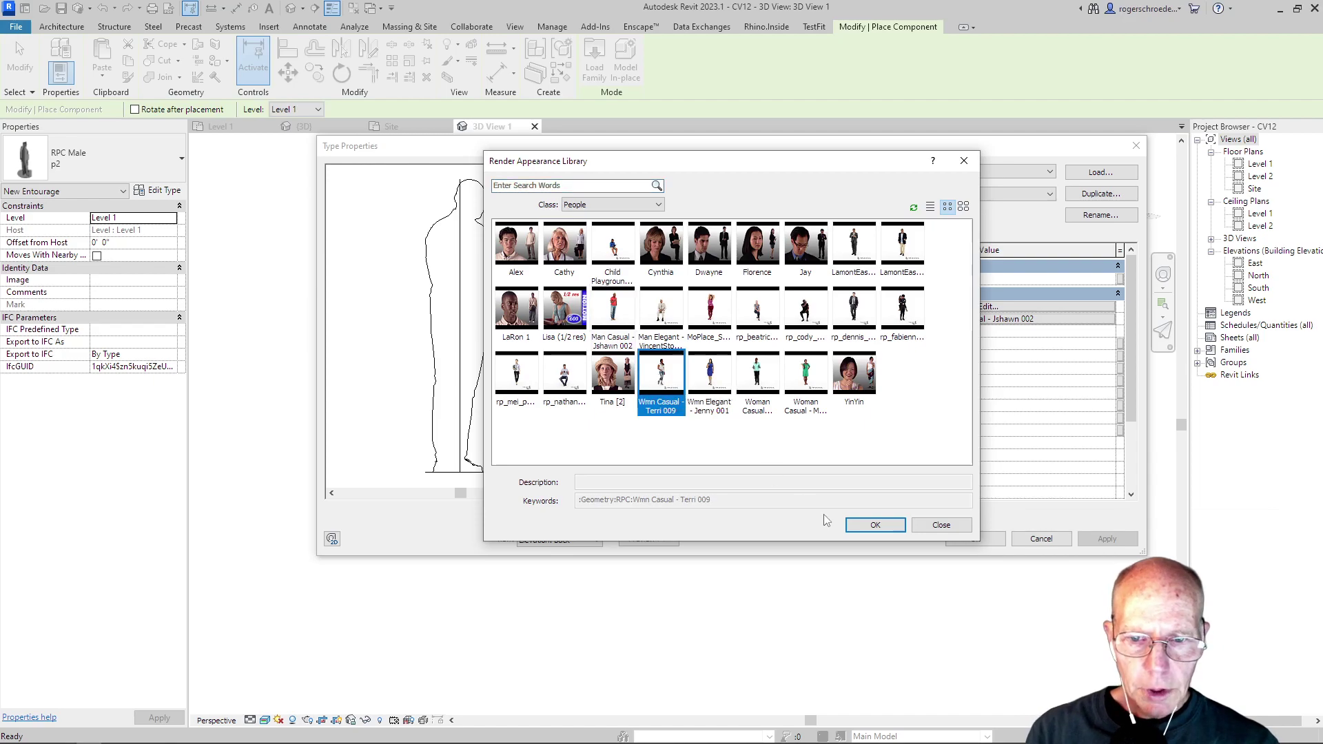
left_click(874, 526)
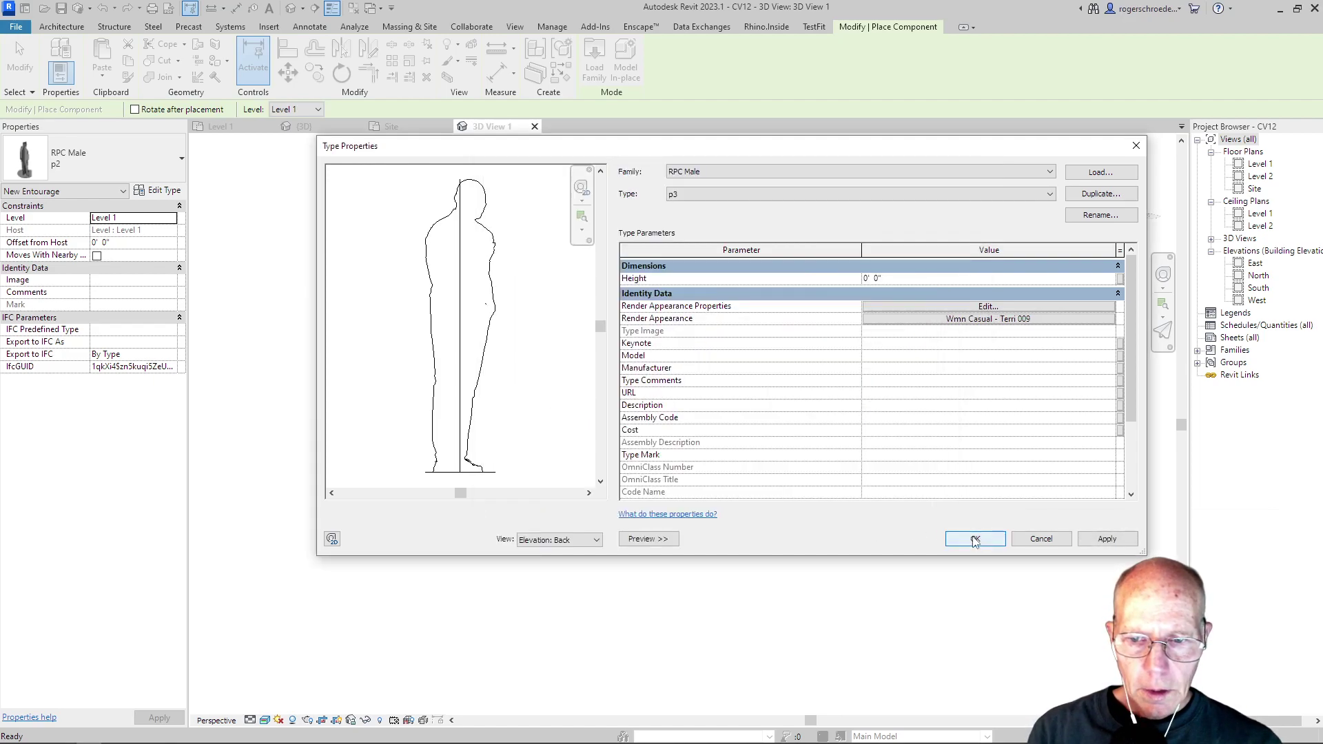
left_click(972, 539)
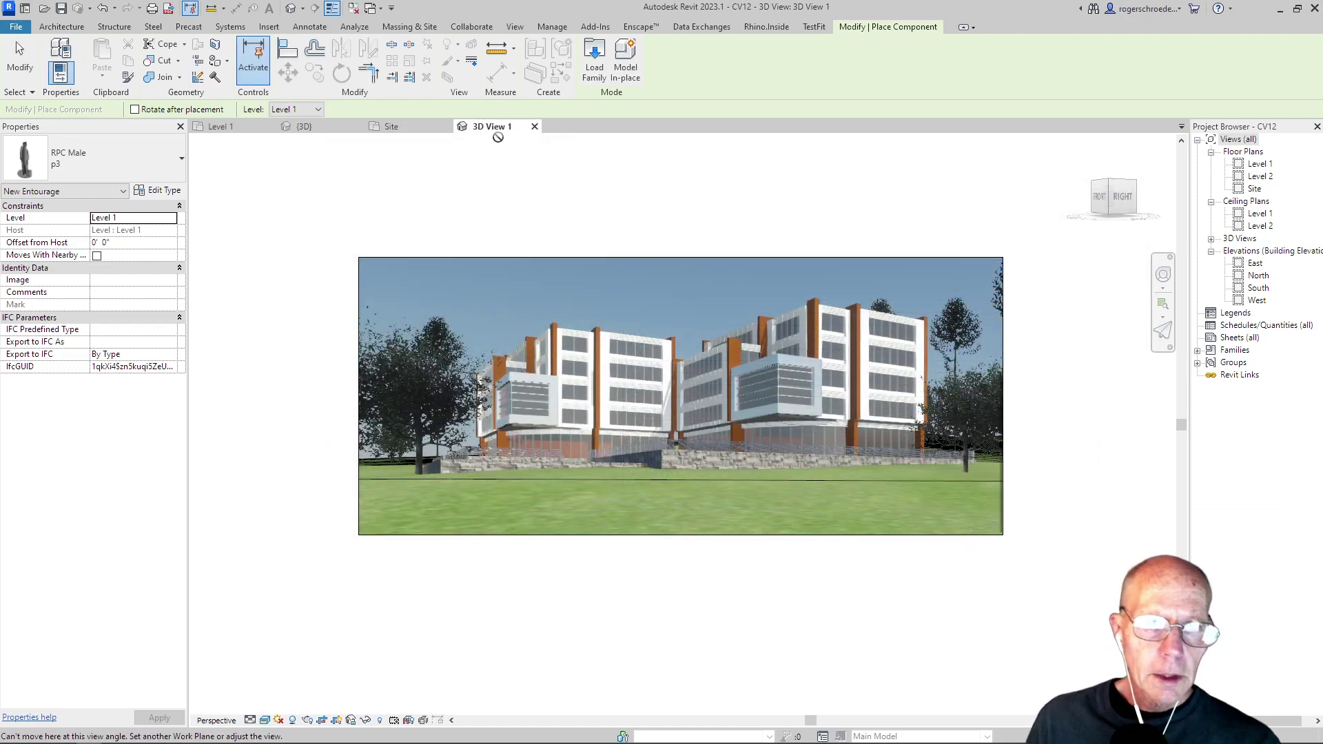
In the Site plan, place an RPC Male p3 figure on the building's east terrace, just north of the projecting southeast terrace.
left_click(391, 126)
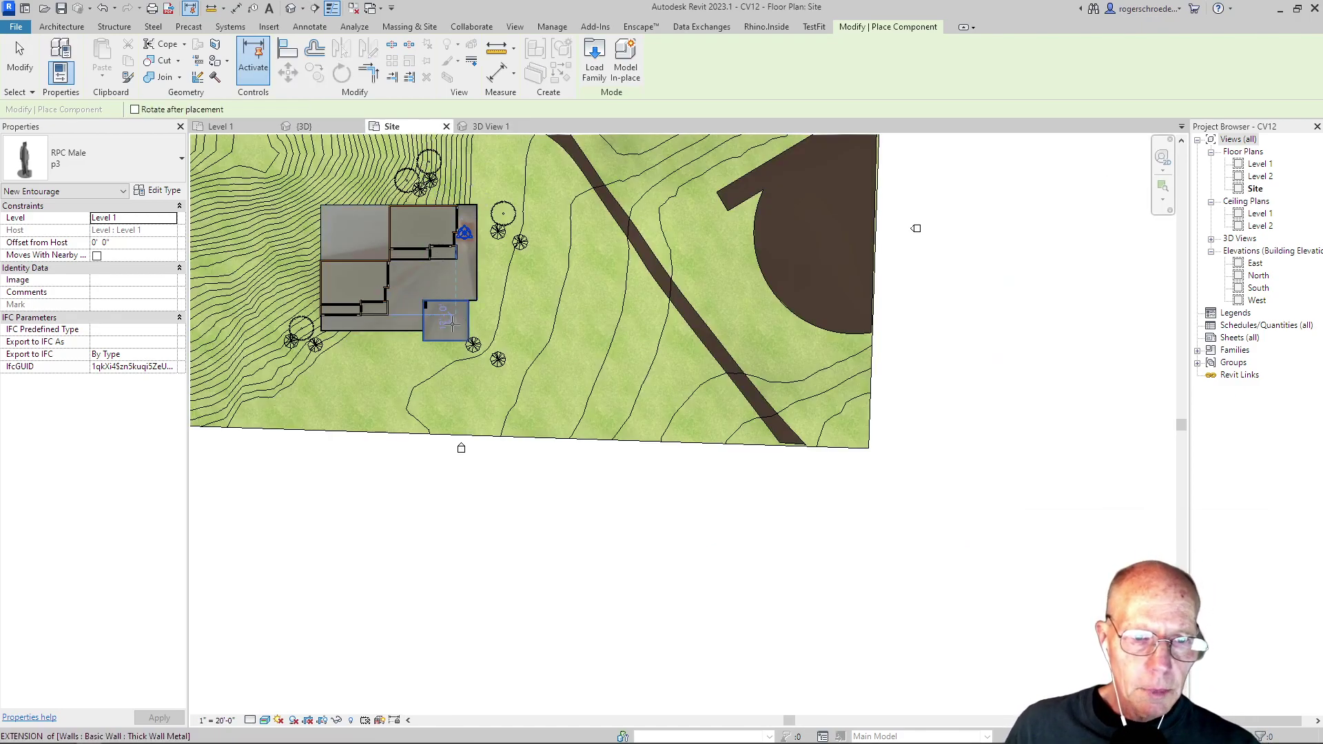
scroll(462, 317, "up", 5)
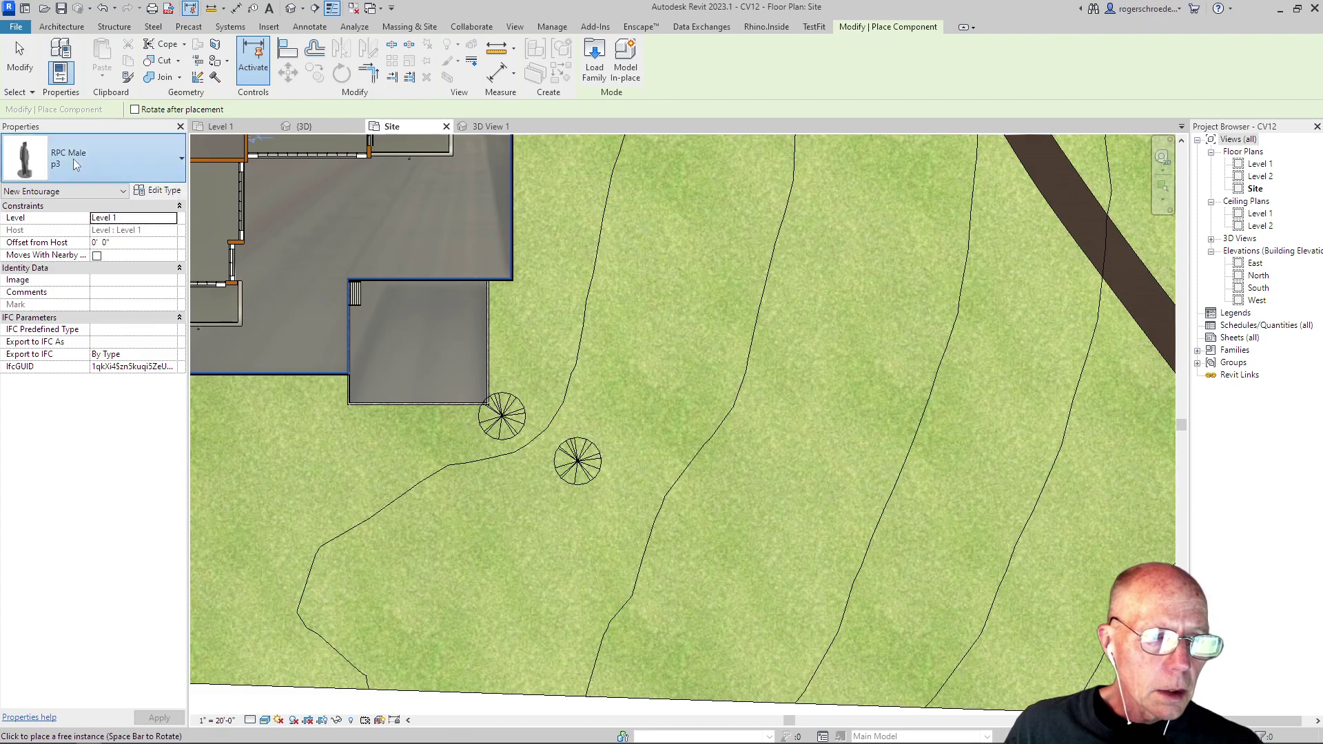
left_click(76, 164)
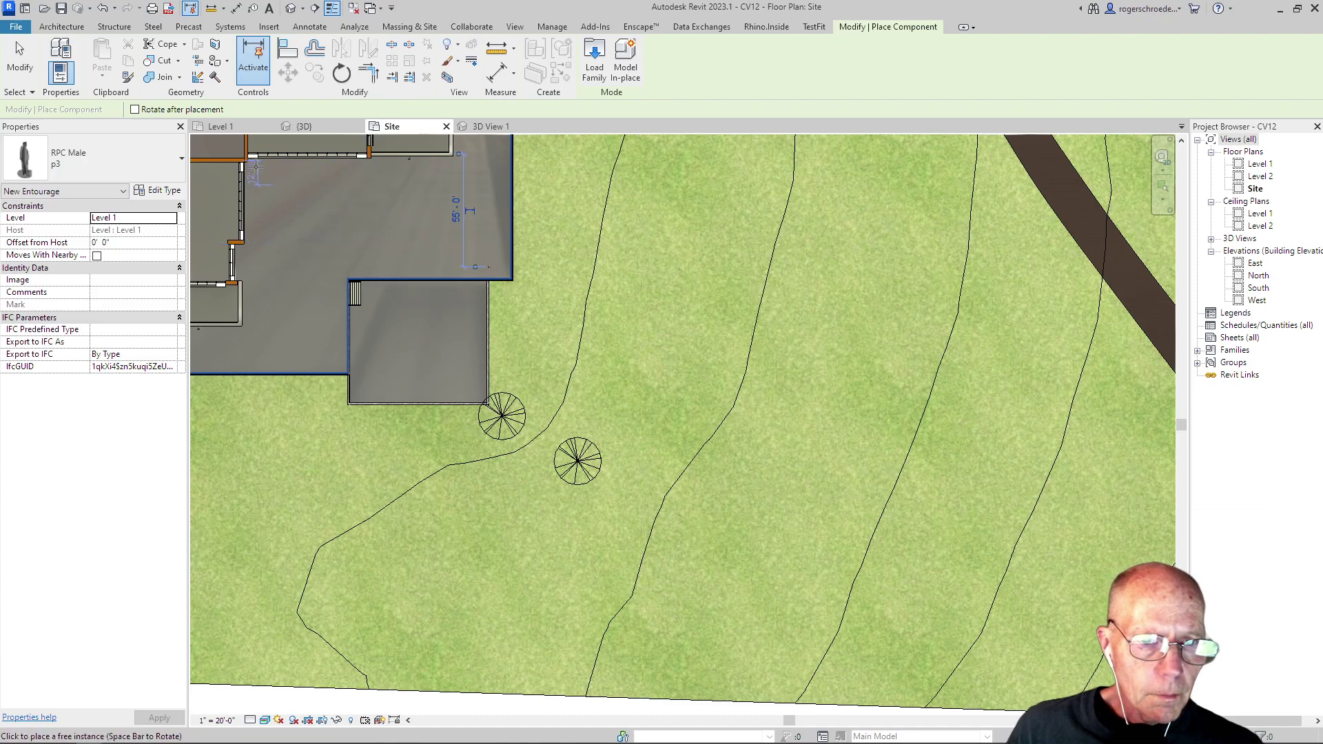
Place an RPC Male p2 figure near the east edge of the projecting southeast terrace, and check the people in 3D View 1.
left_click(104, 171)
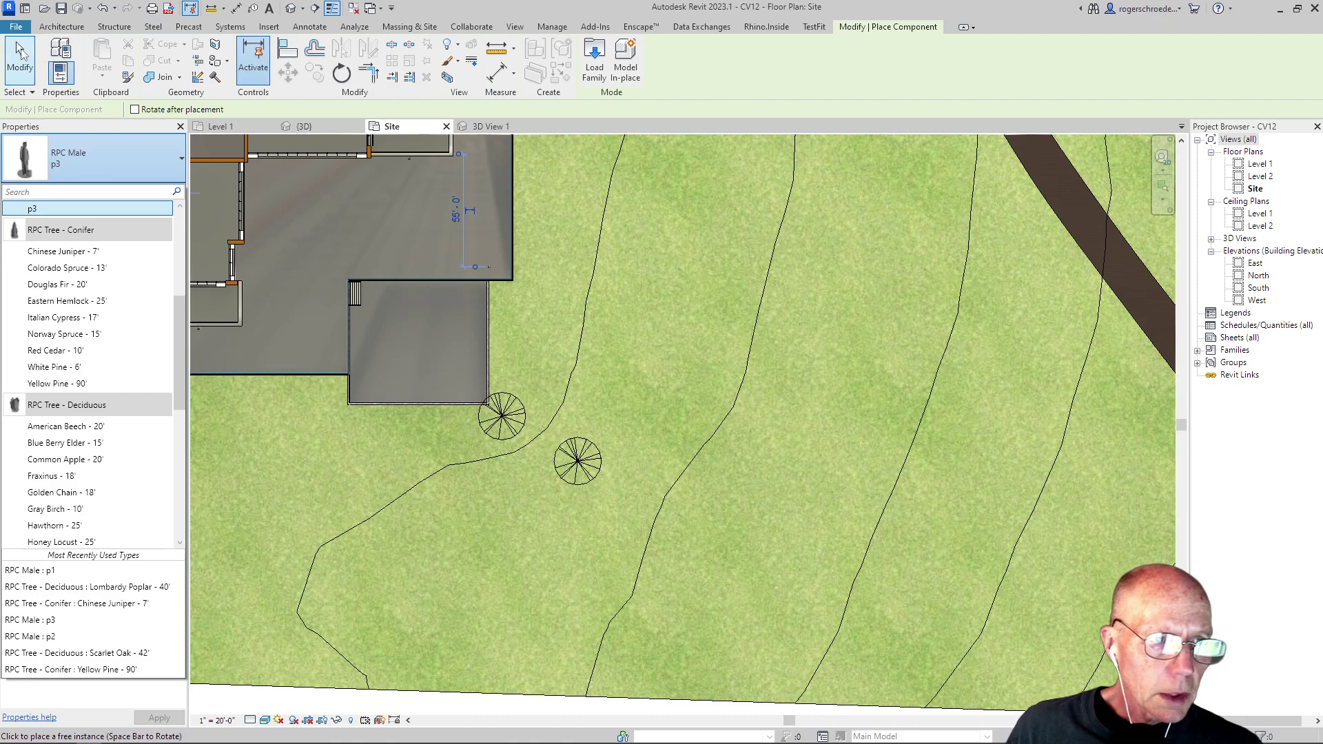
left_click(20, 57)
left_click(162, 81)
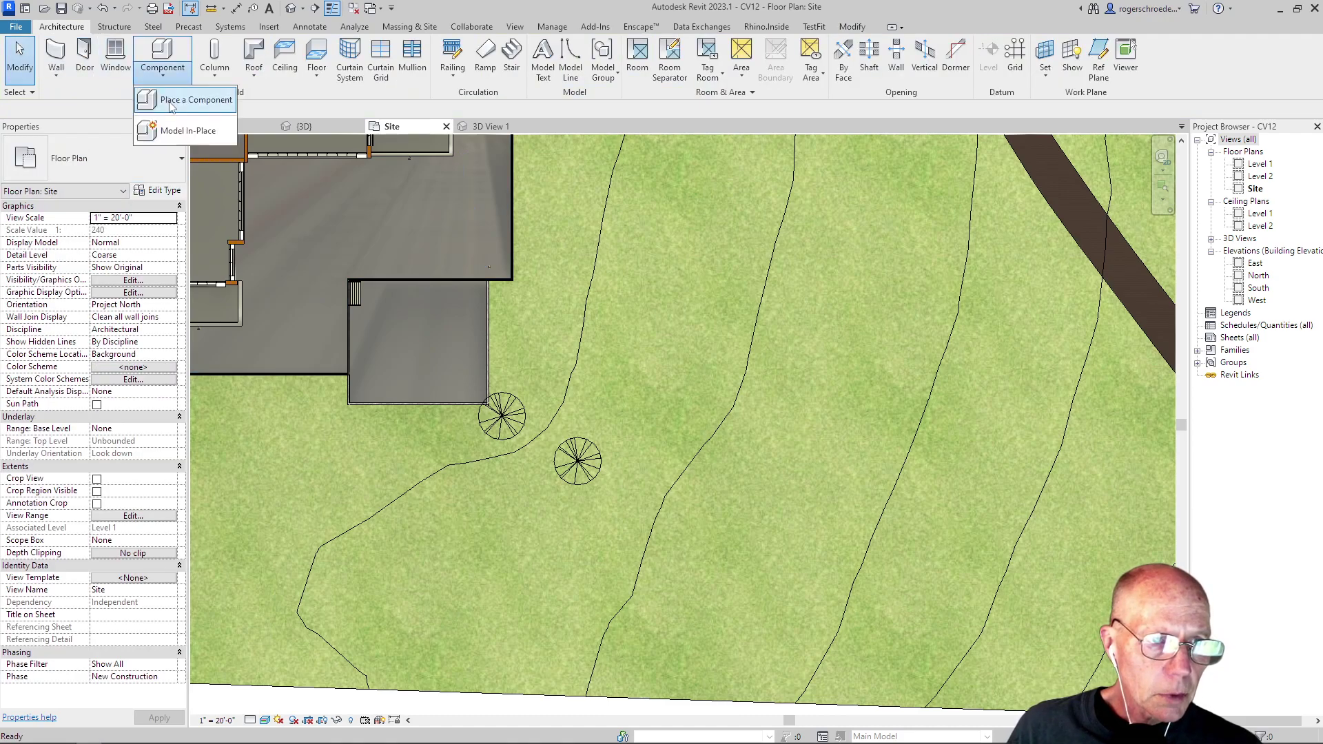
left_click(180, 100)
left_click(87, 172)
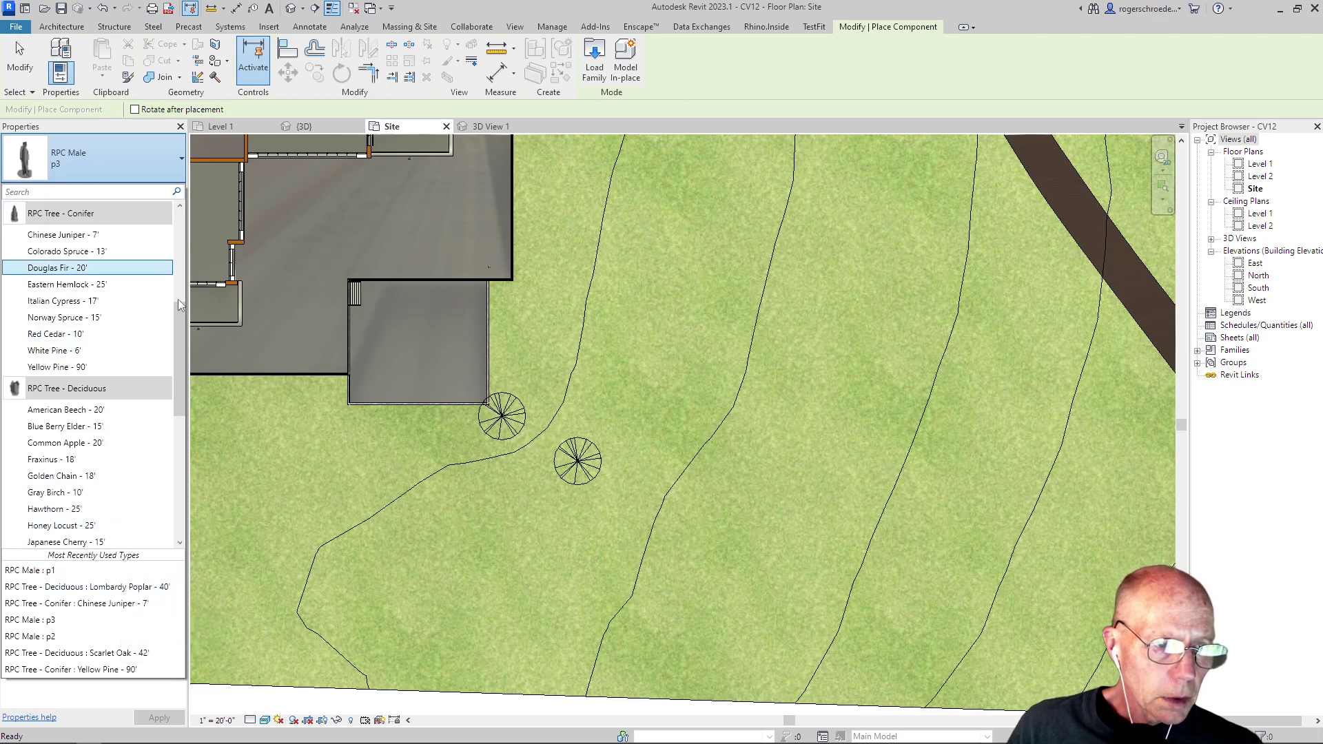
scroll(176, 289, "up", 5)
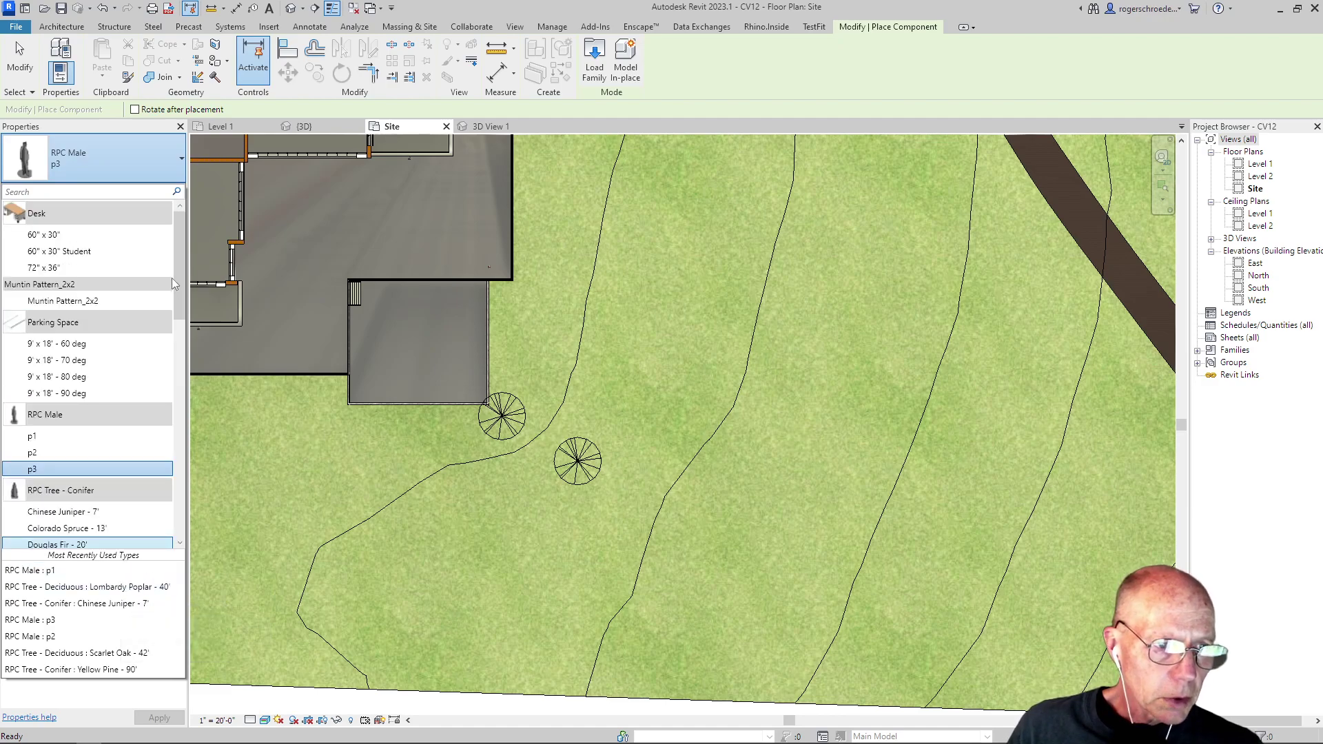
left_click(38, 452)
left_click(371, 303)
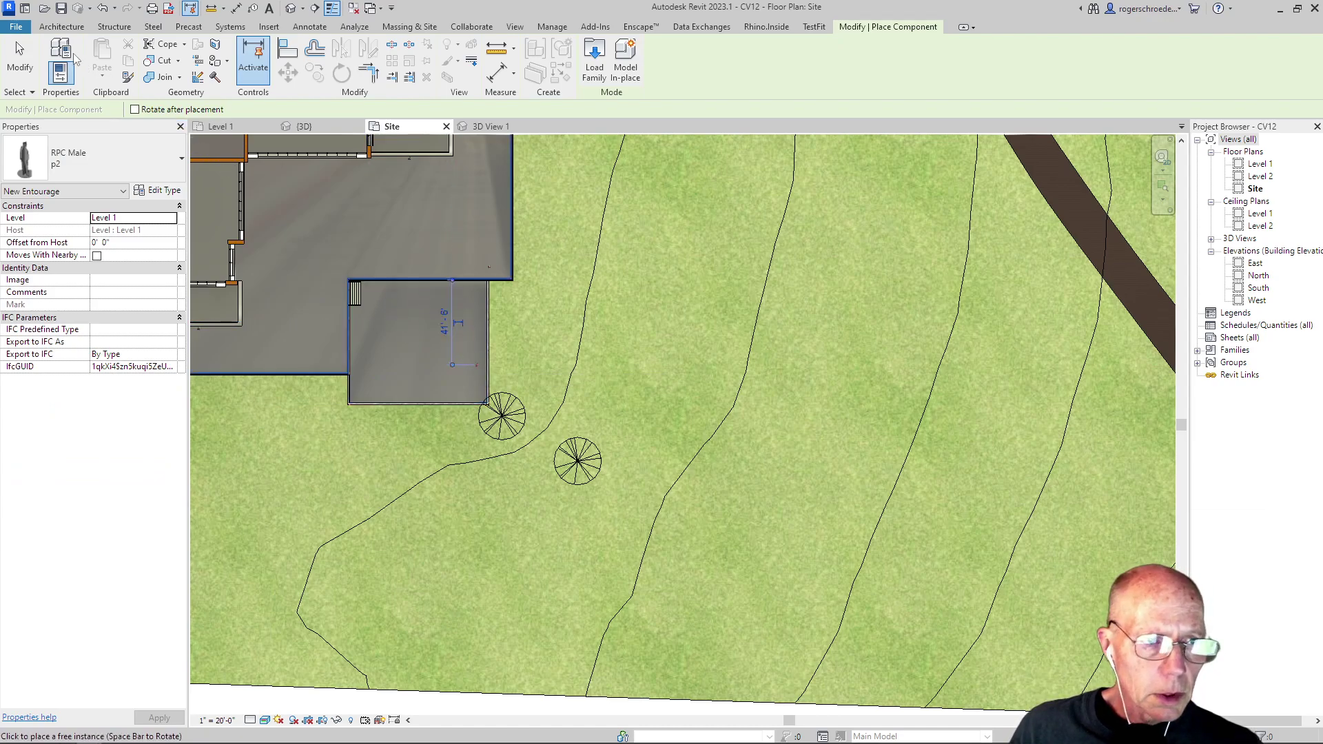
left_click(19, 59)
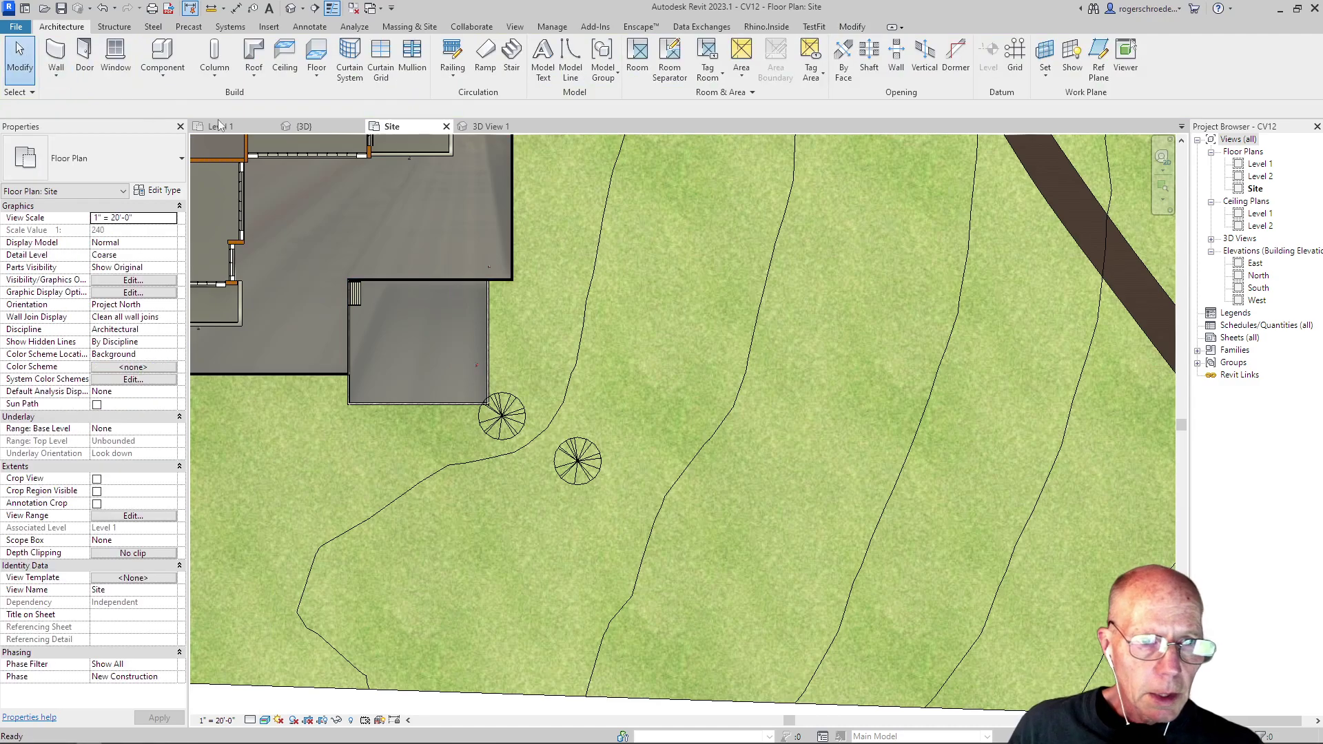
left_click(483, 127)
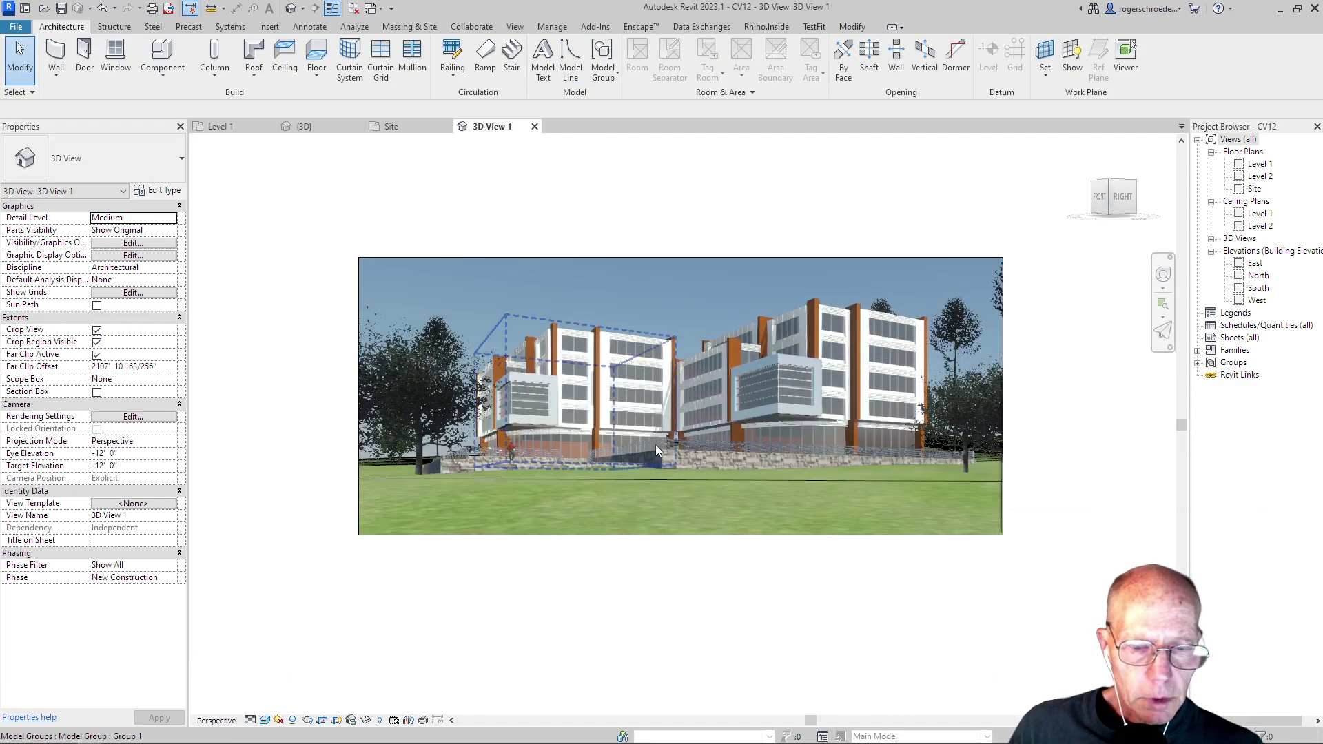
scroll(518, 498, "up", 5)
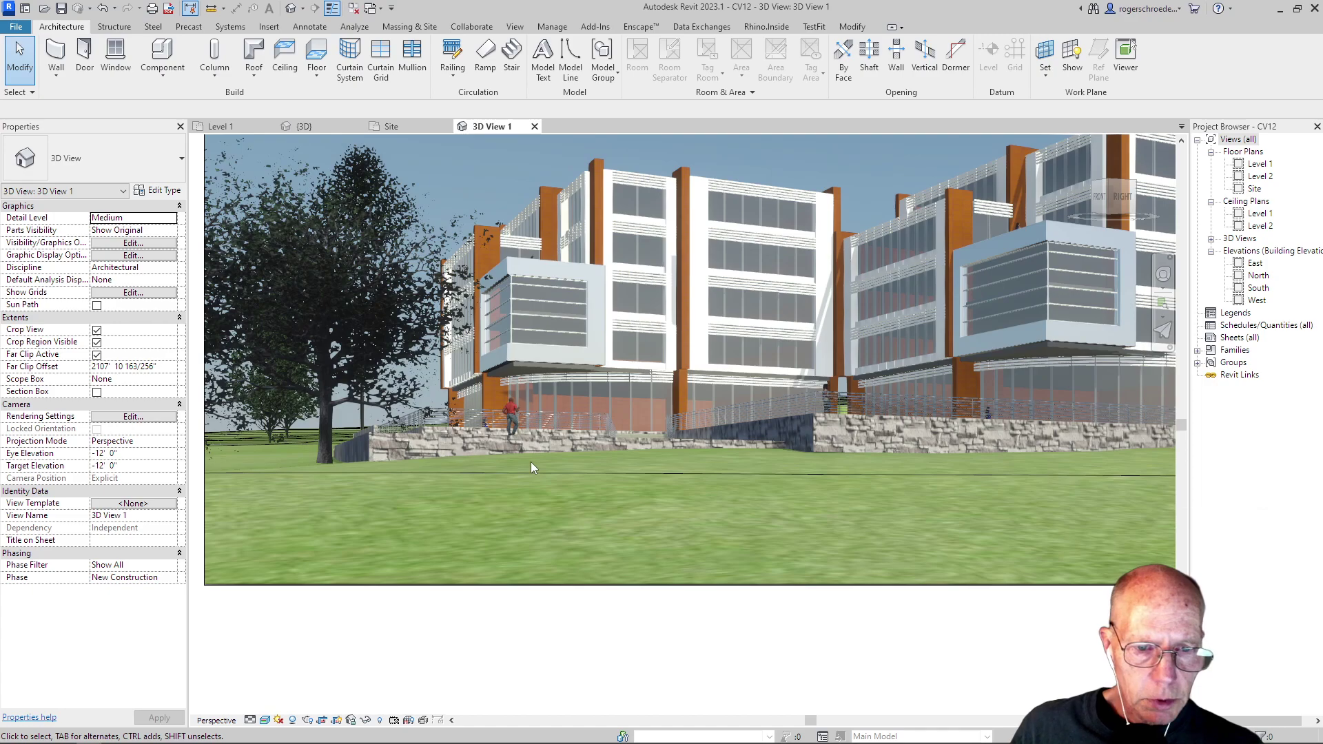
scroll(531, 464, "down", 3)
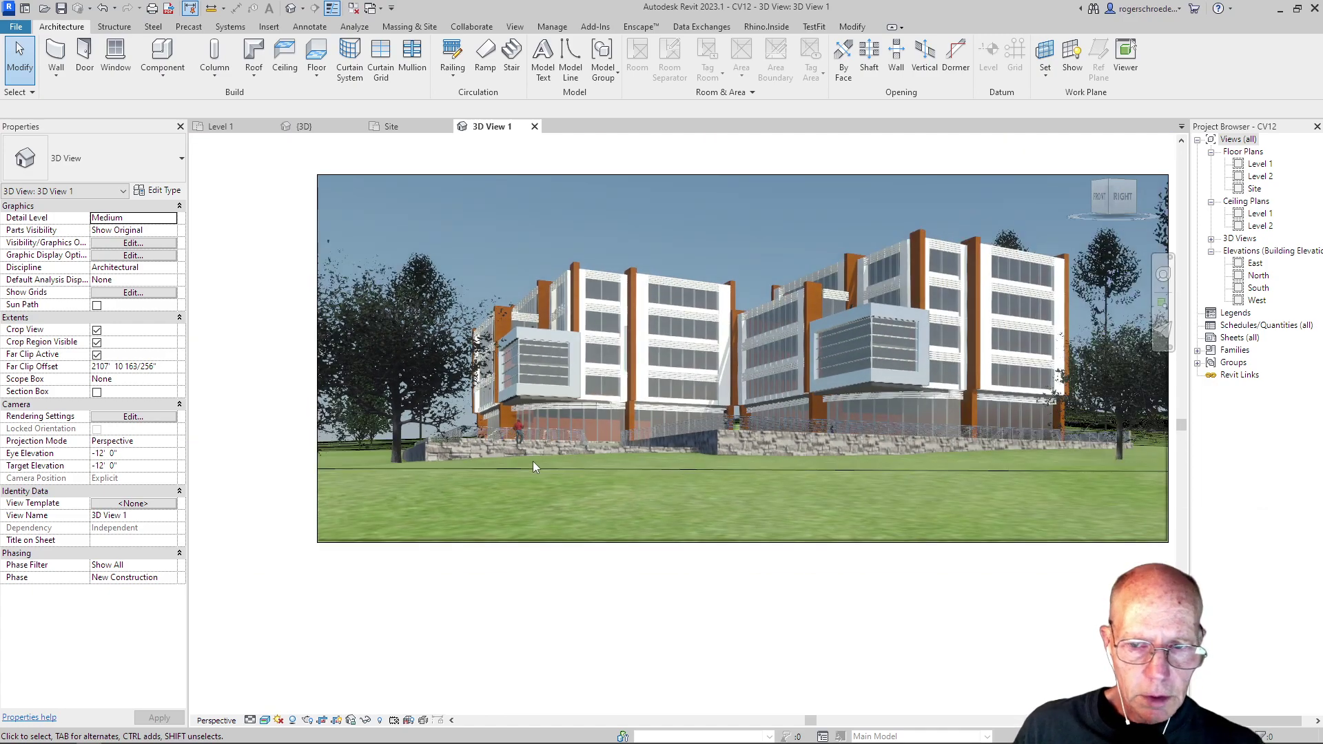
scroll(532, 461, "down", 2)
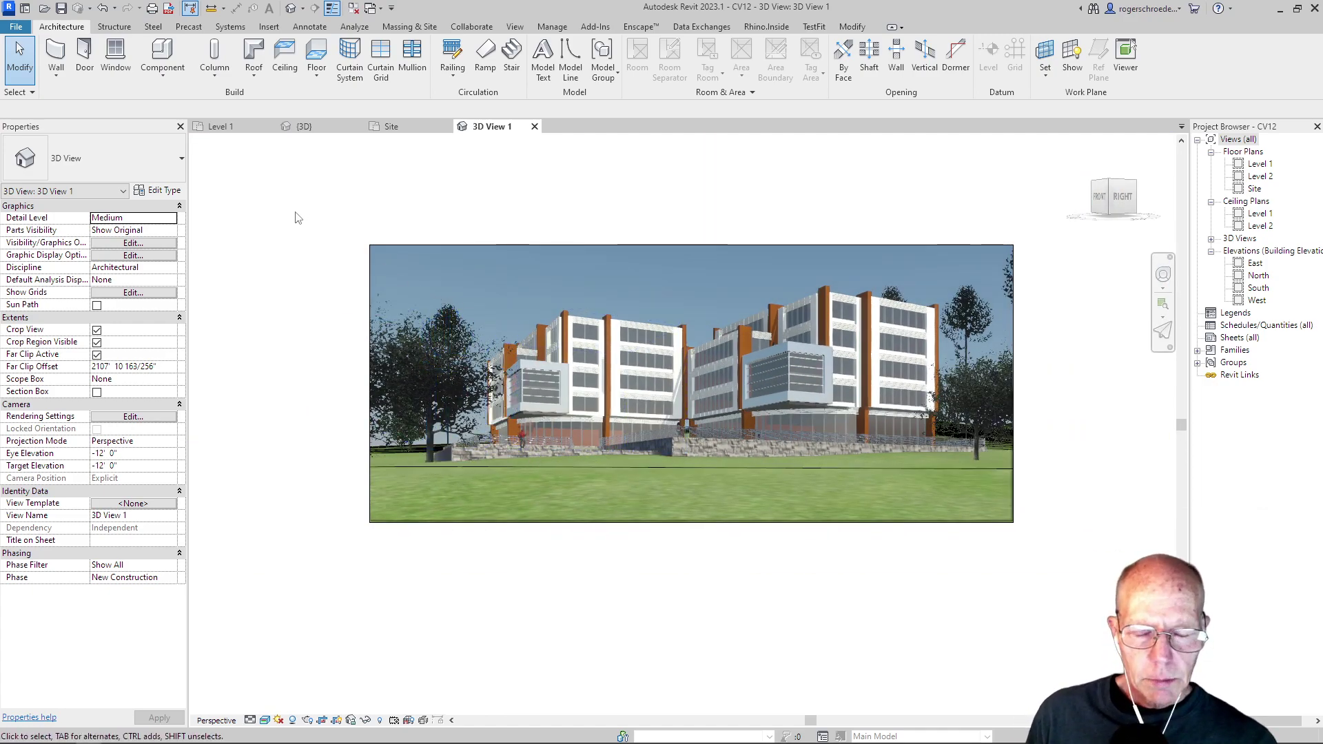